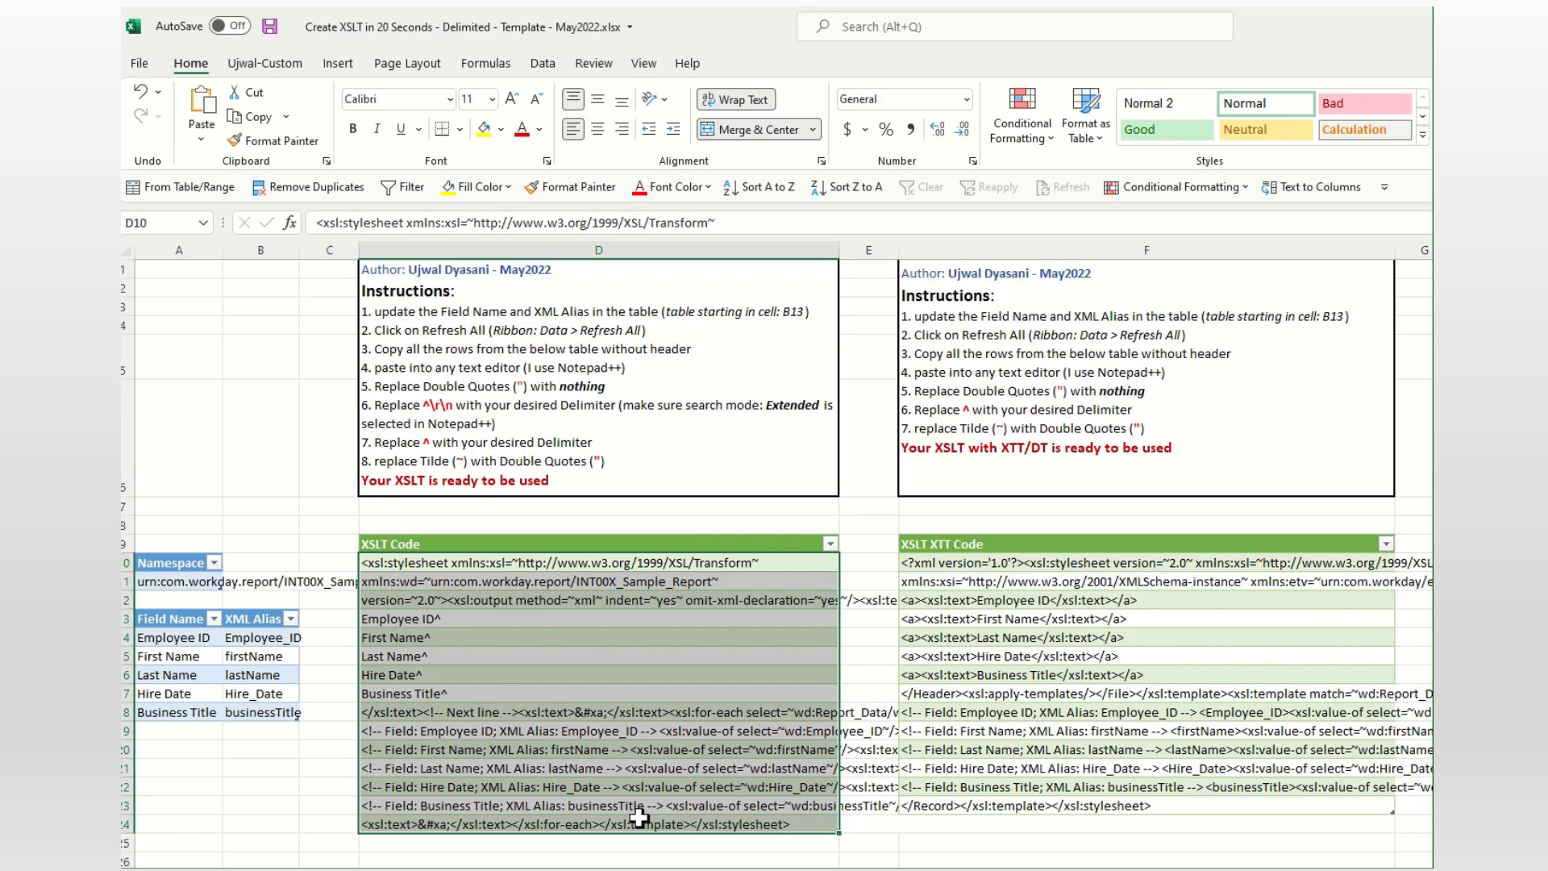
# Step: Examine the generated rows of the XSLT Code and XSLT XTT Code tables in the Delimited template workbook
pyautogui.click(630, 656)
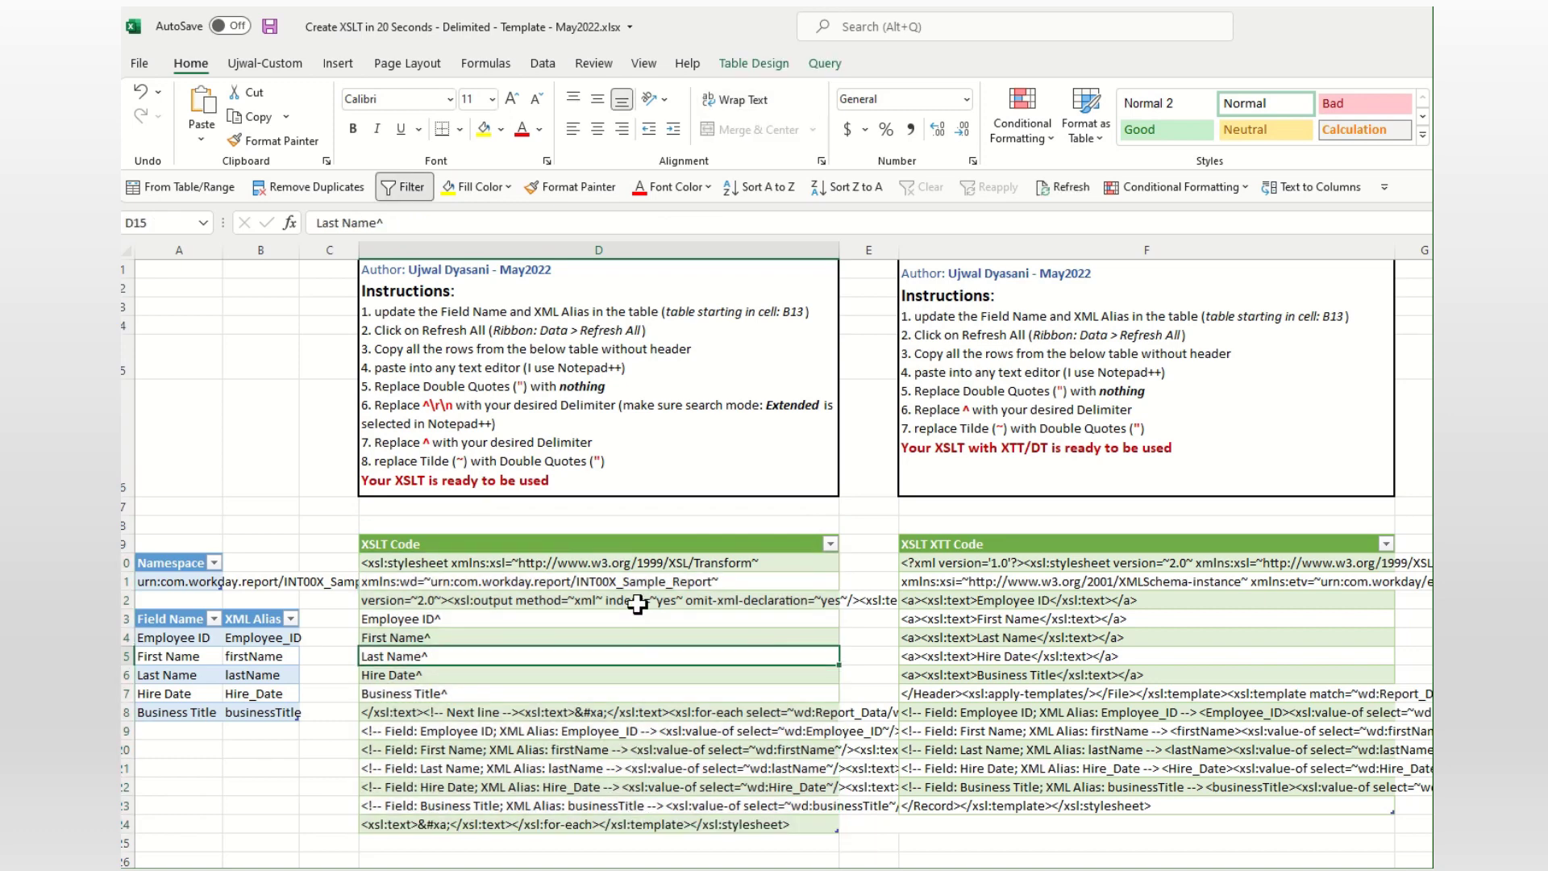
pyautogui.moveTo(1125, 562); pyautogui.dragTo(1125, 806)
pyautogui.click(1119, 693)
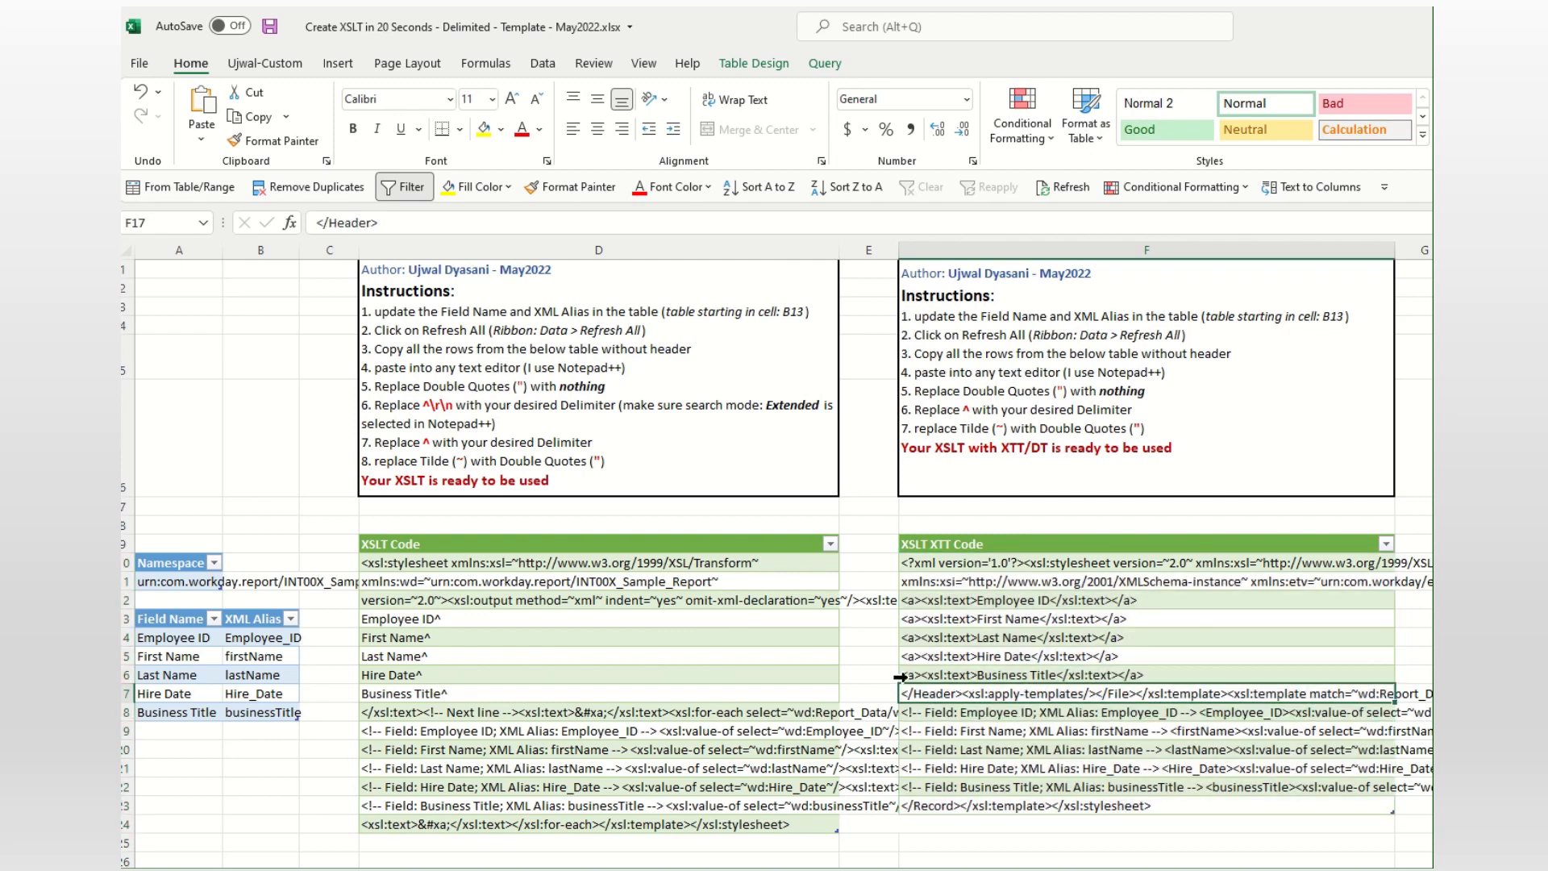
pyautogui.click(709, 617)
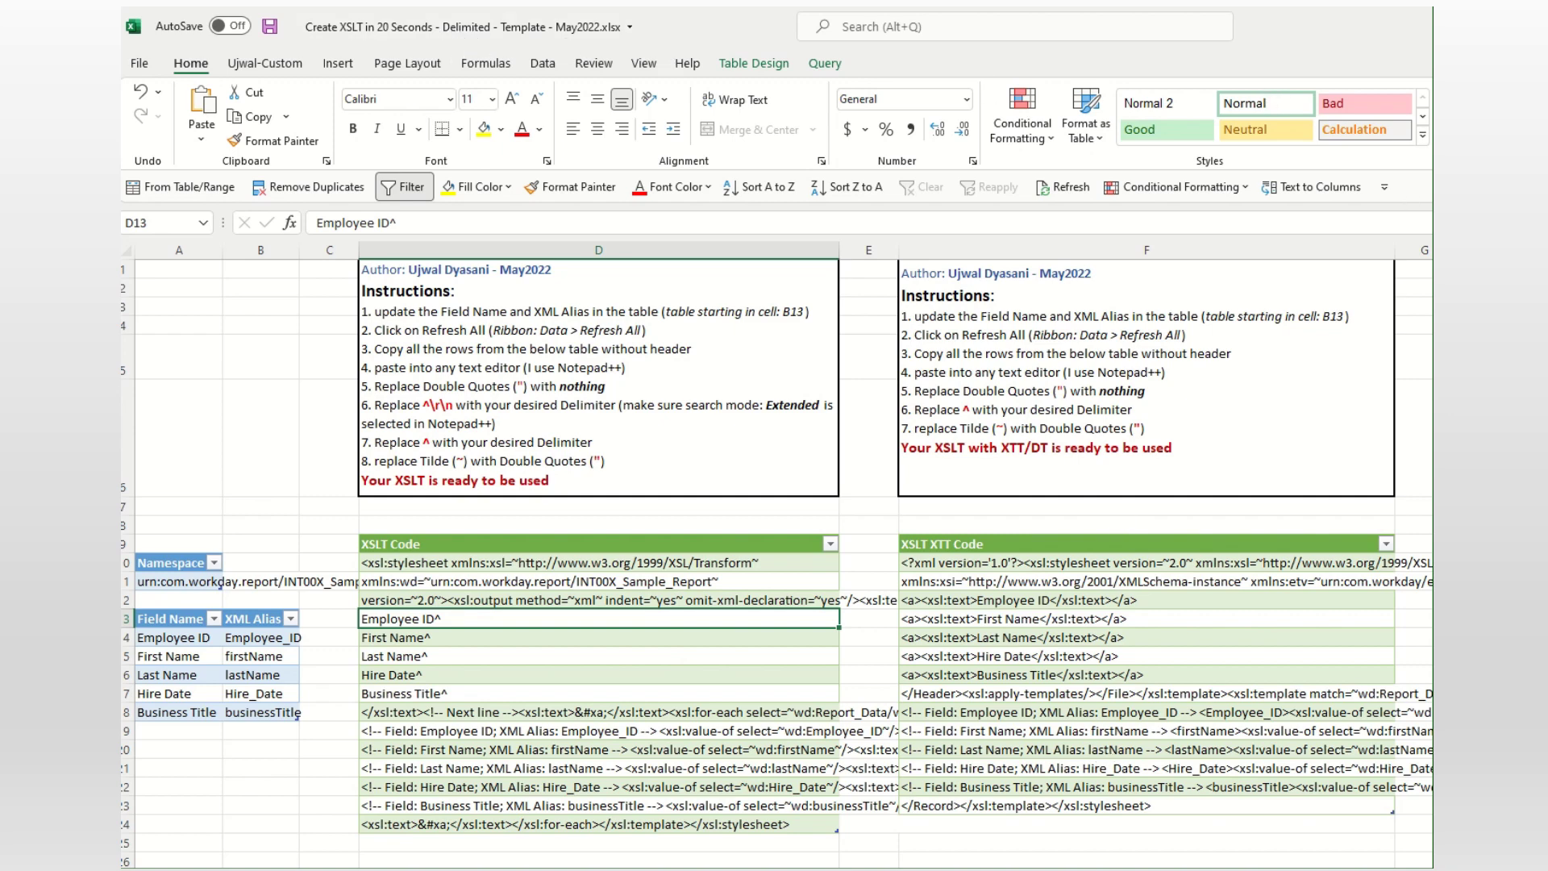
# Step: Switch to the Fixed Width template workbook and examine its XSLT Code and XSLT XTT Code tables
pyautogui.hotkey('alt', 'Tab')
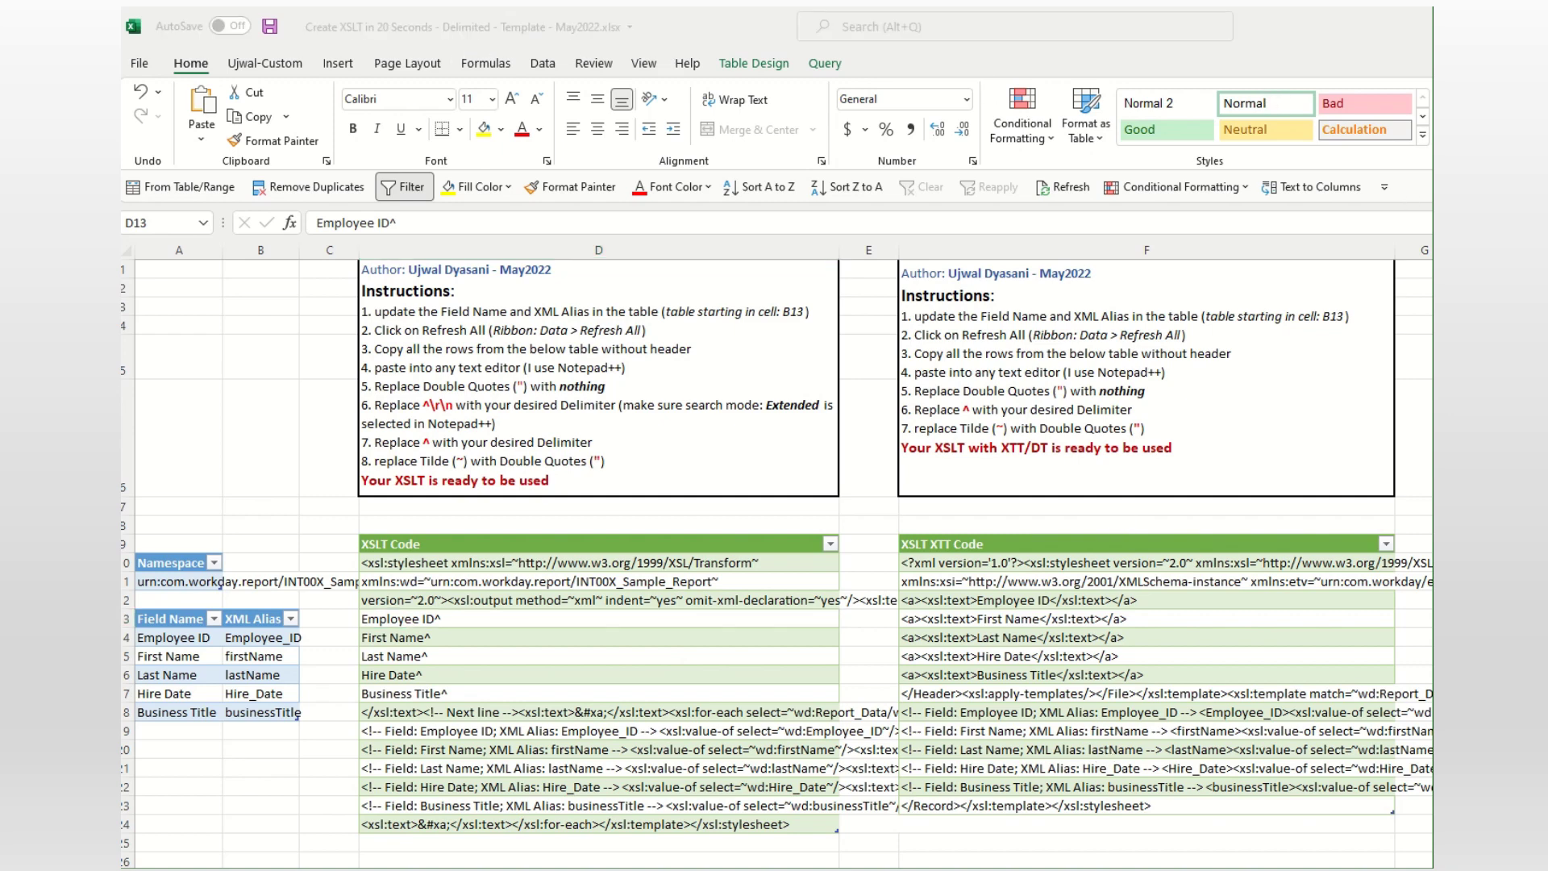
pyautogui.click(1048, 855)
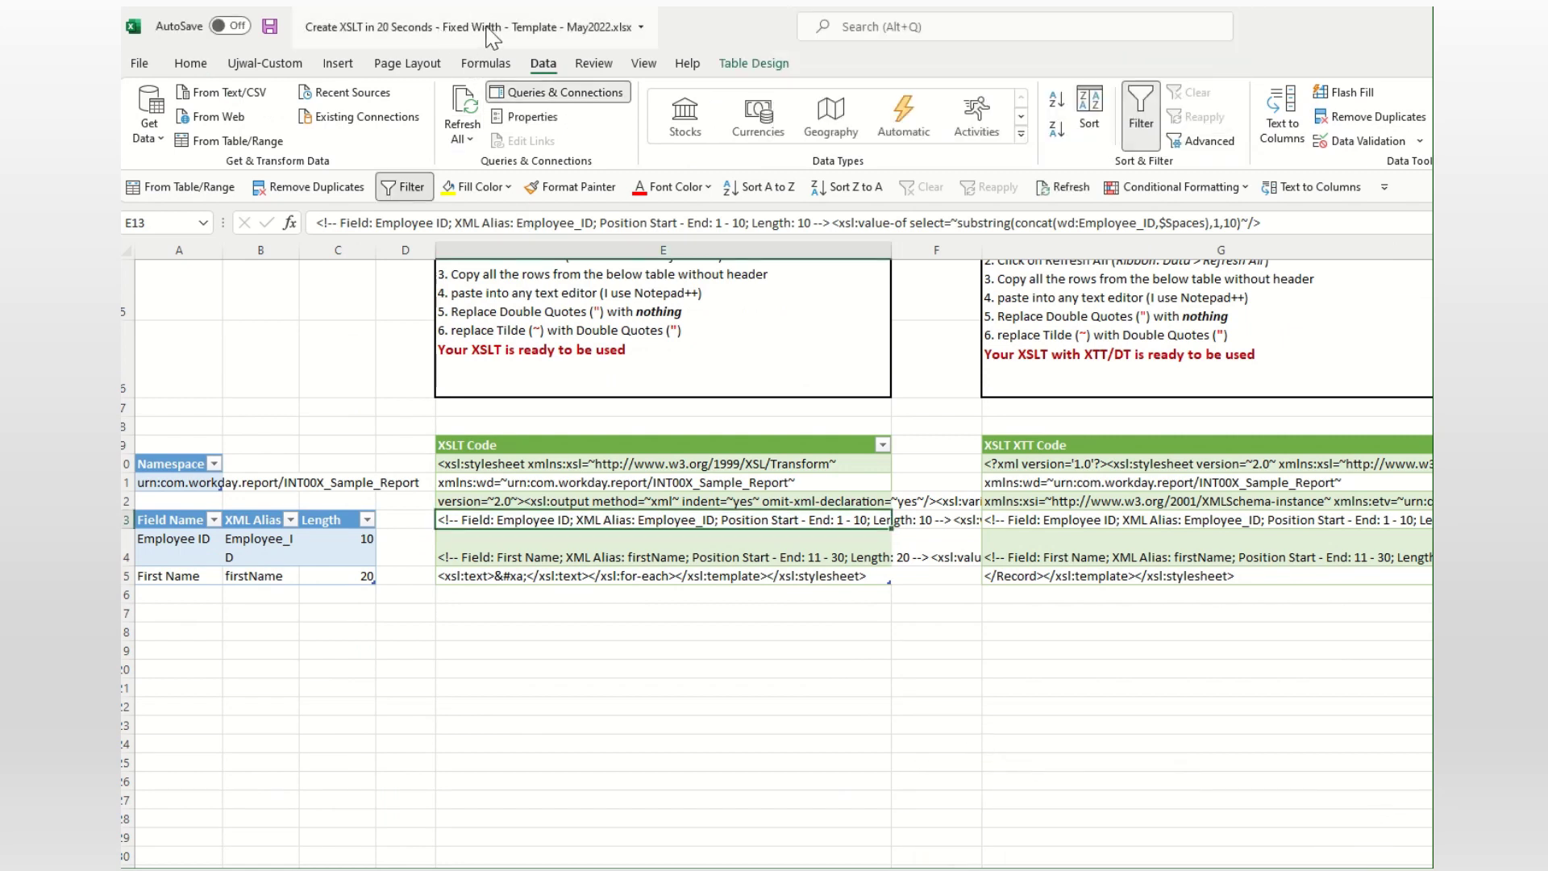
pyautogui.click(637, 483)
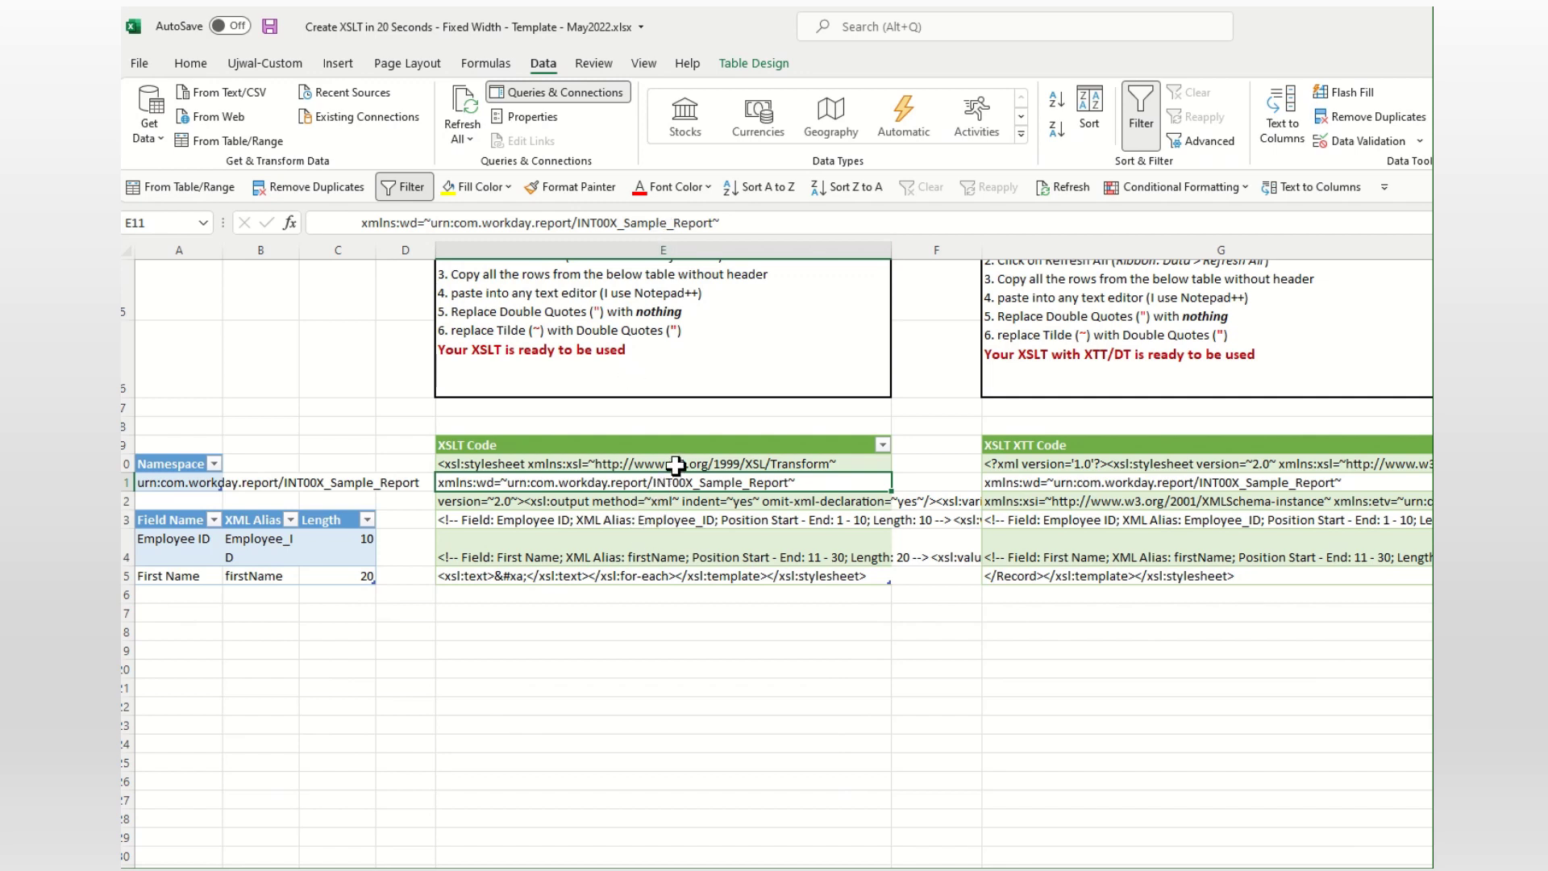
pyautogui.moveTo(673, 466); pyautogui.dragTo(675, 577)
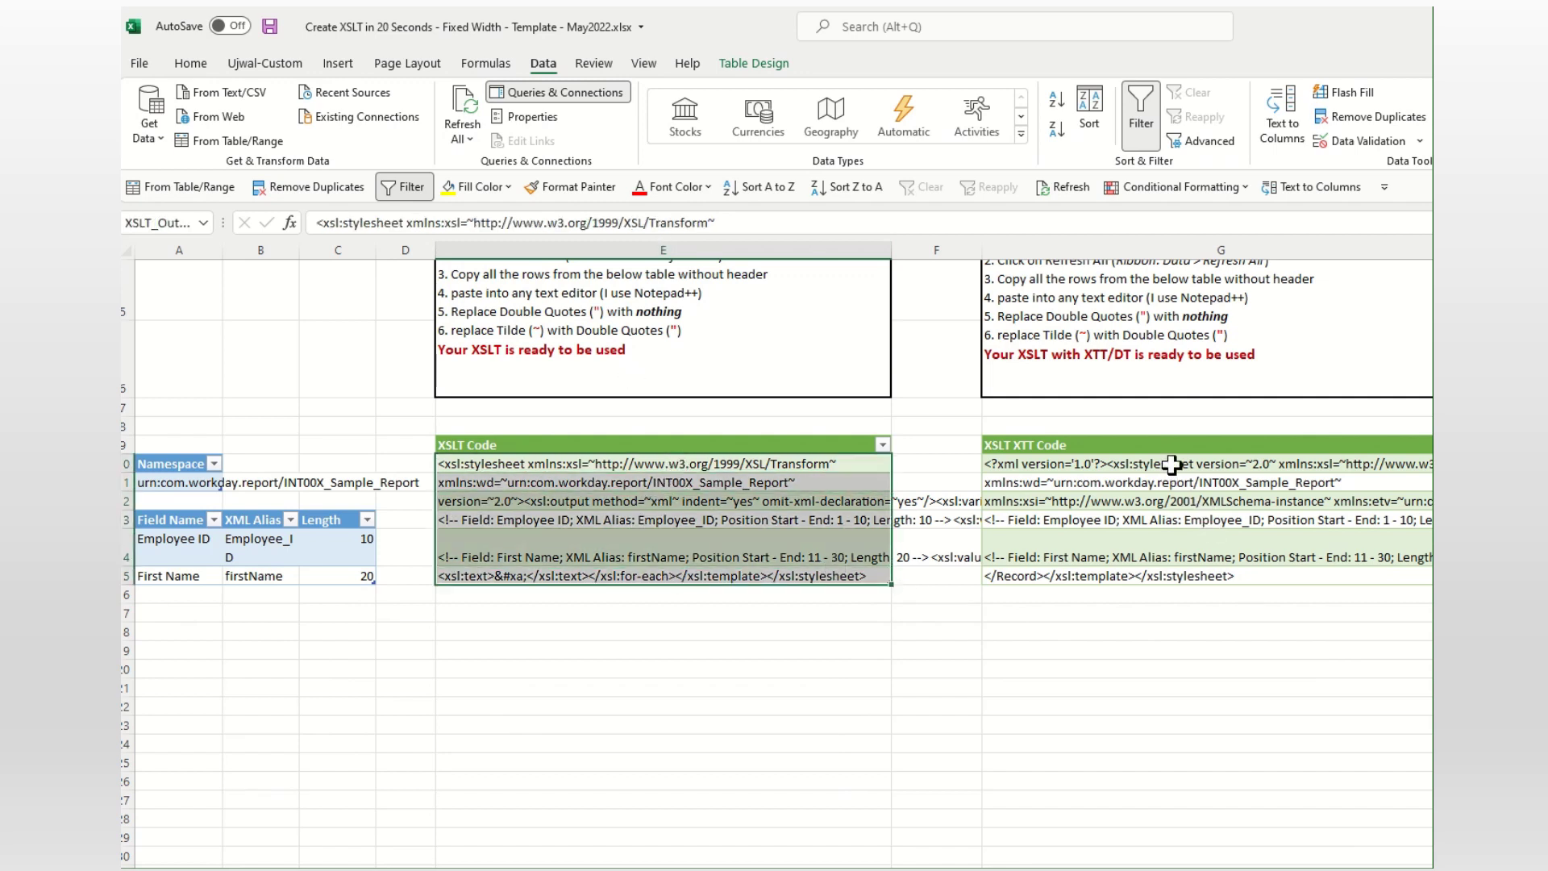
pyautogui.moveTo(1172, 461); pyautogui.dragTo(1175, 567)
pyautogui.click(1162, 544)
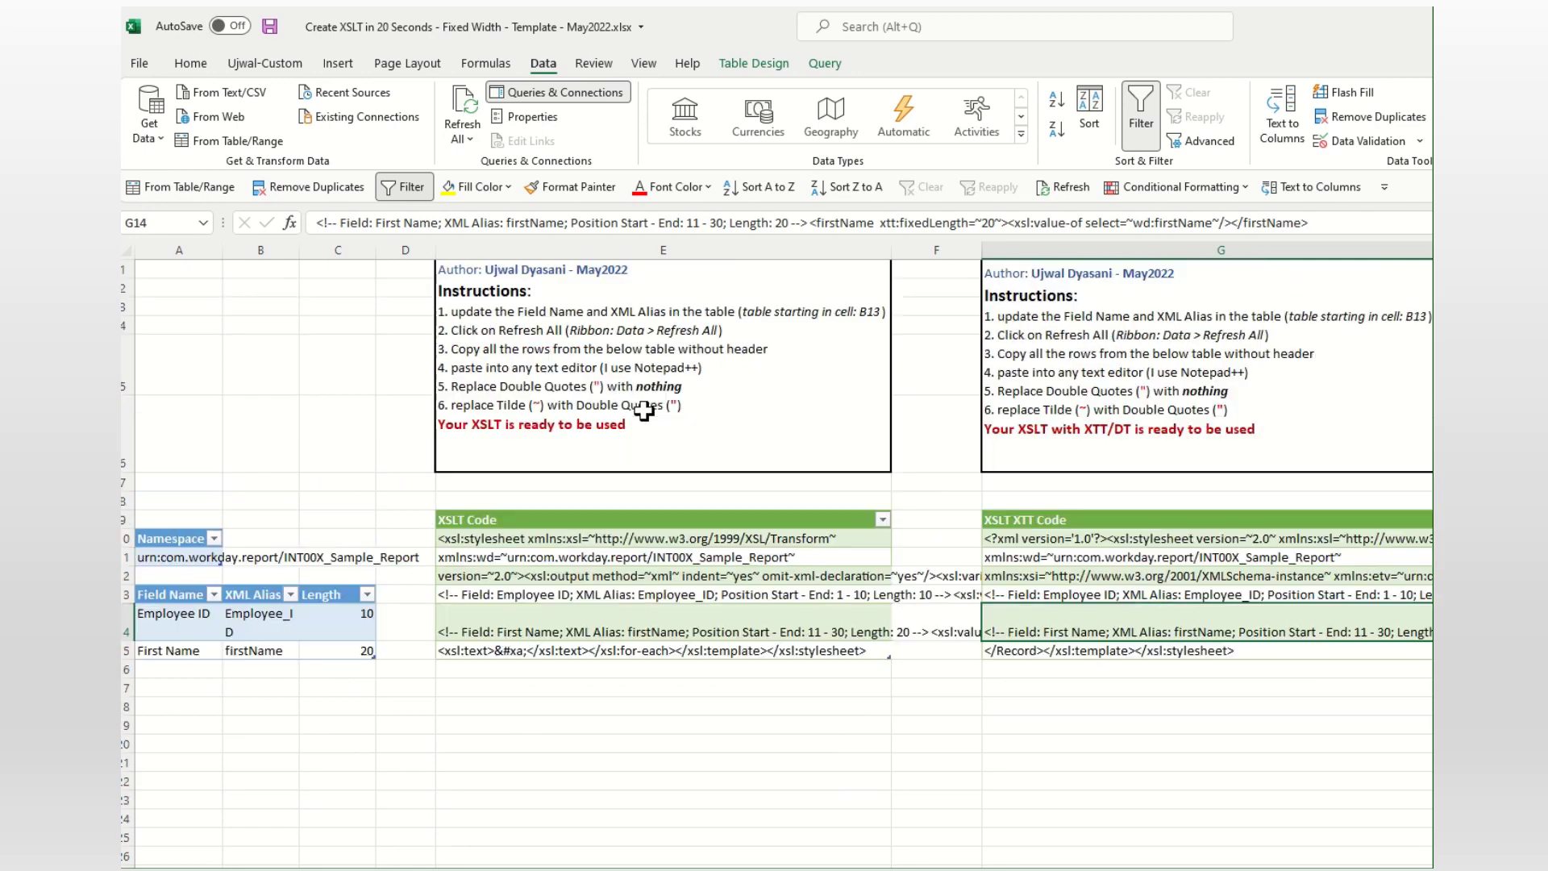
# Step: Review the instruction boxes above the XSLT Code and XSLT XTT Code tables
pyautogui.scroll(2, 637, 383)
pyautogui.click(577, 316)
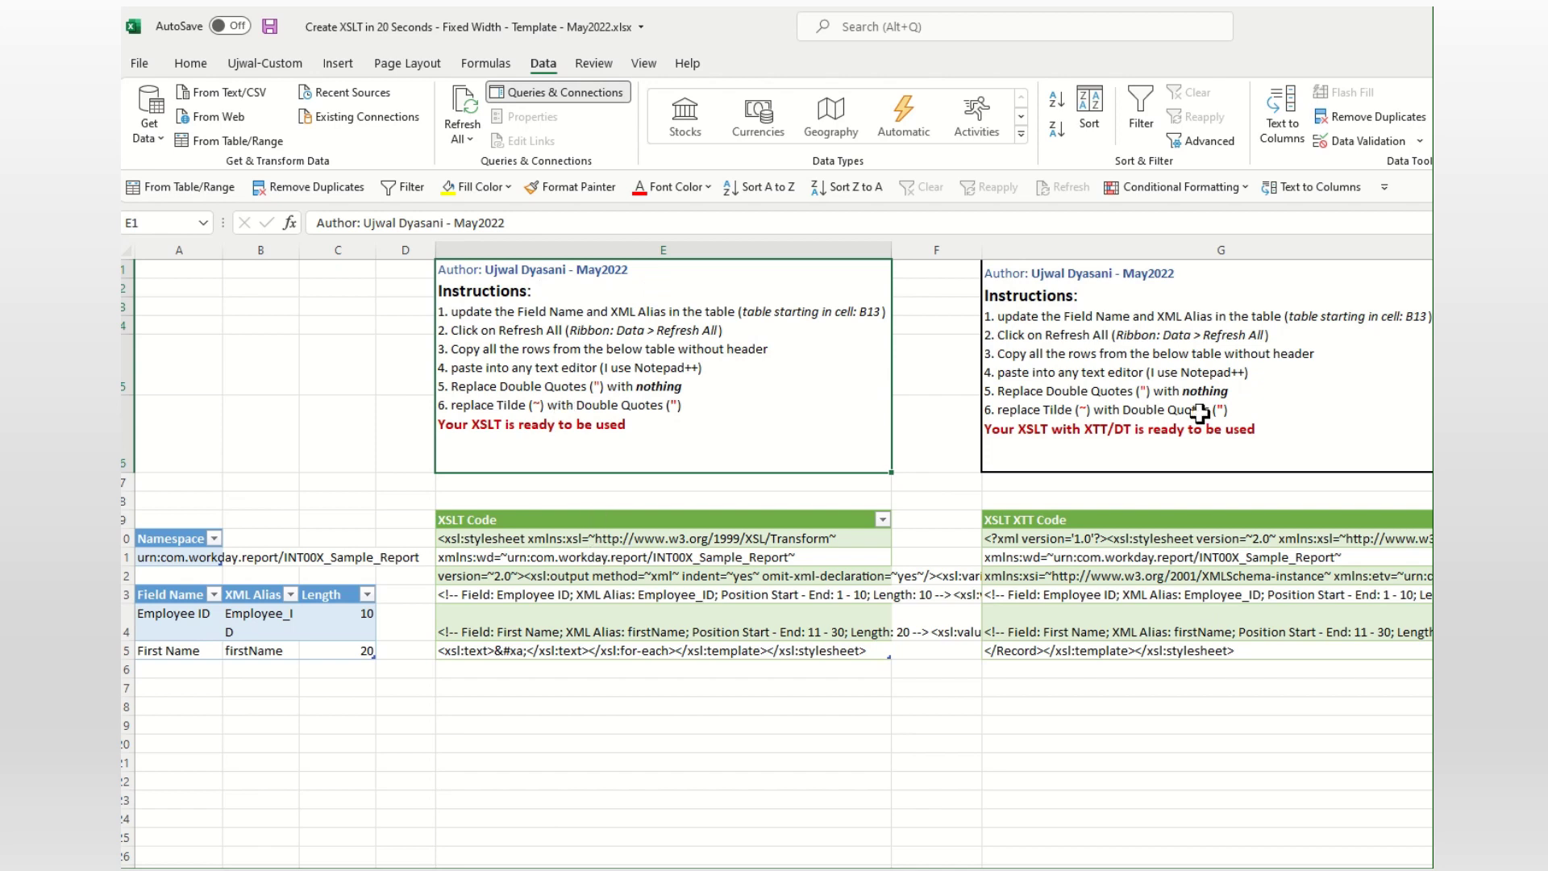
pyautogui.press('Right')
pyautogui.press('Right')
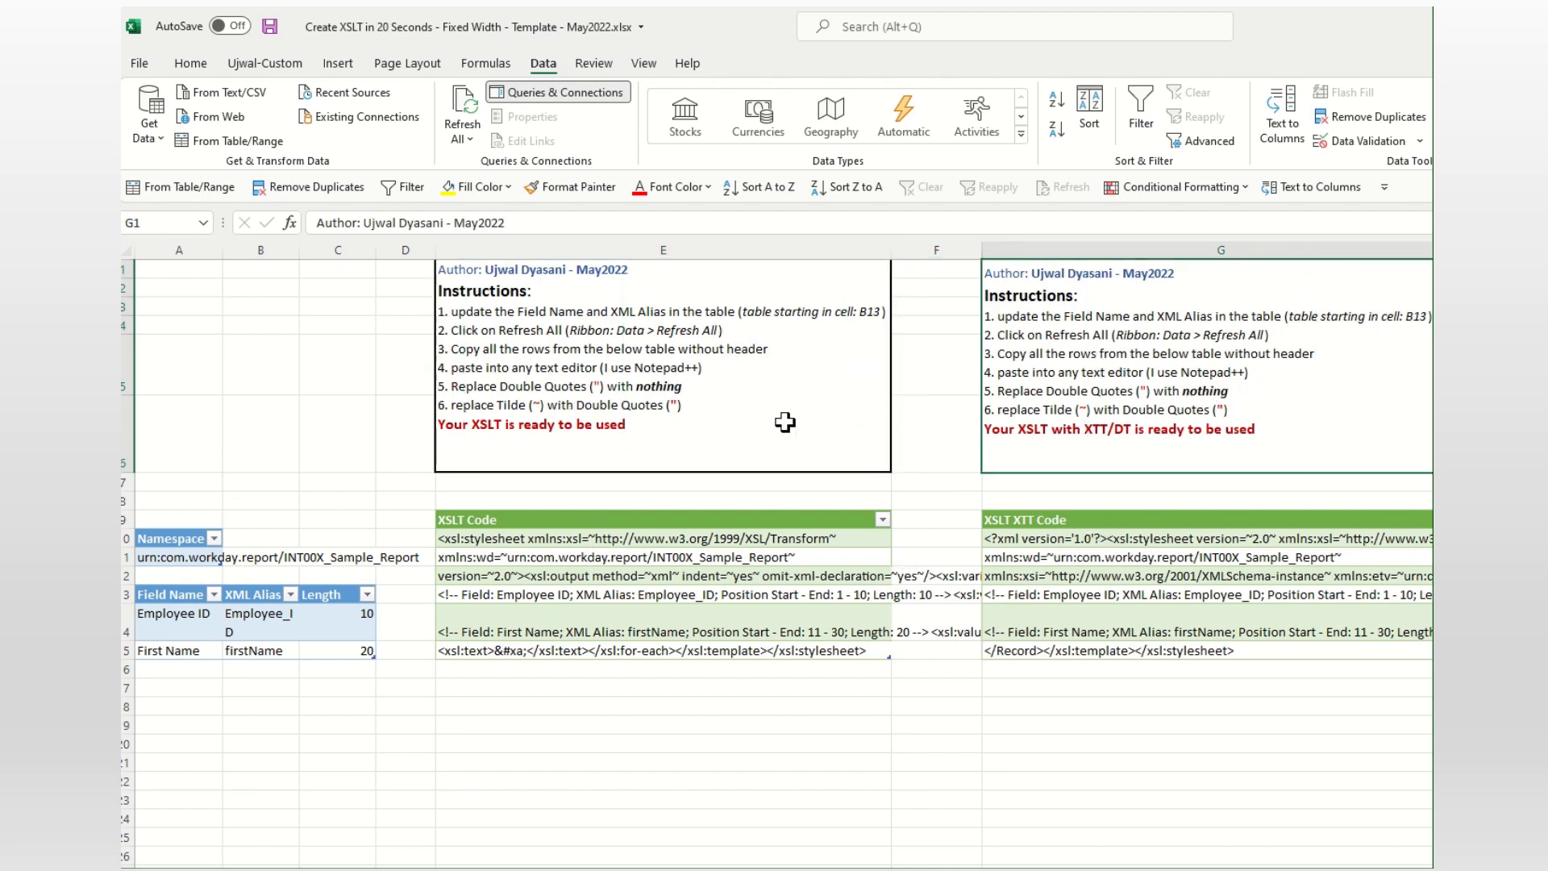
# Step: Switch to Workday and view the filter conditions and columns of the CR INT00X sample custom report
pyautogui.click(892, 65)
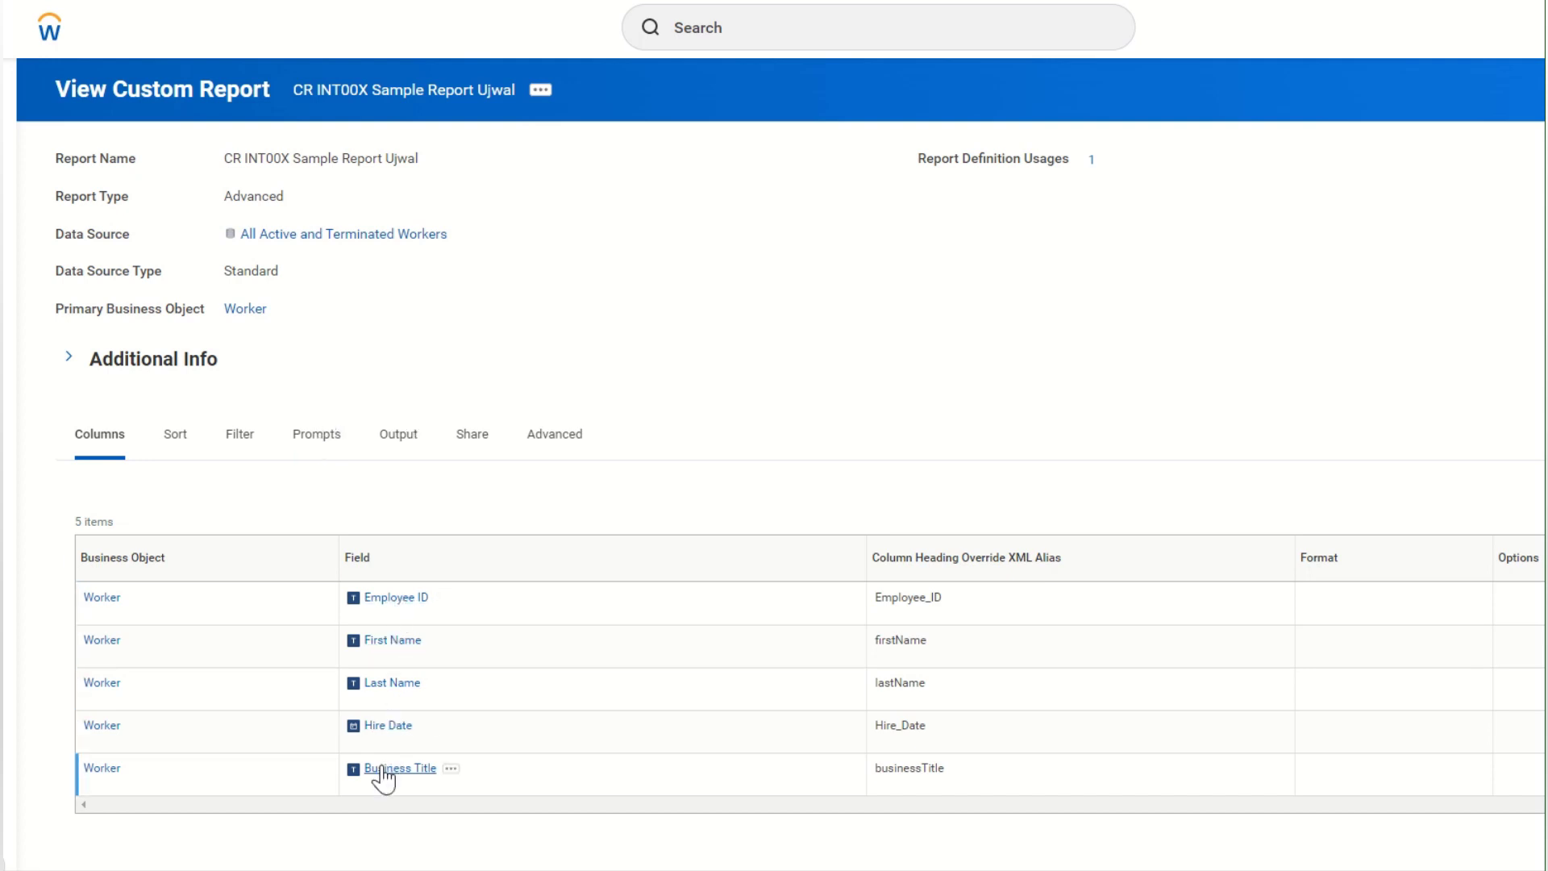
pyautogui.click(239, 440)
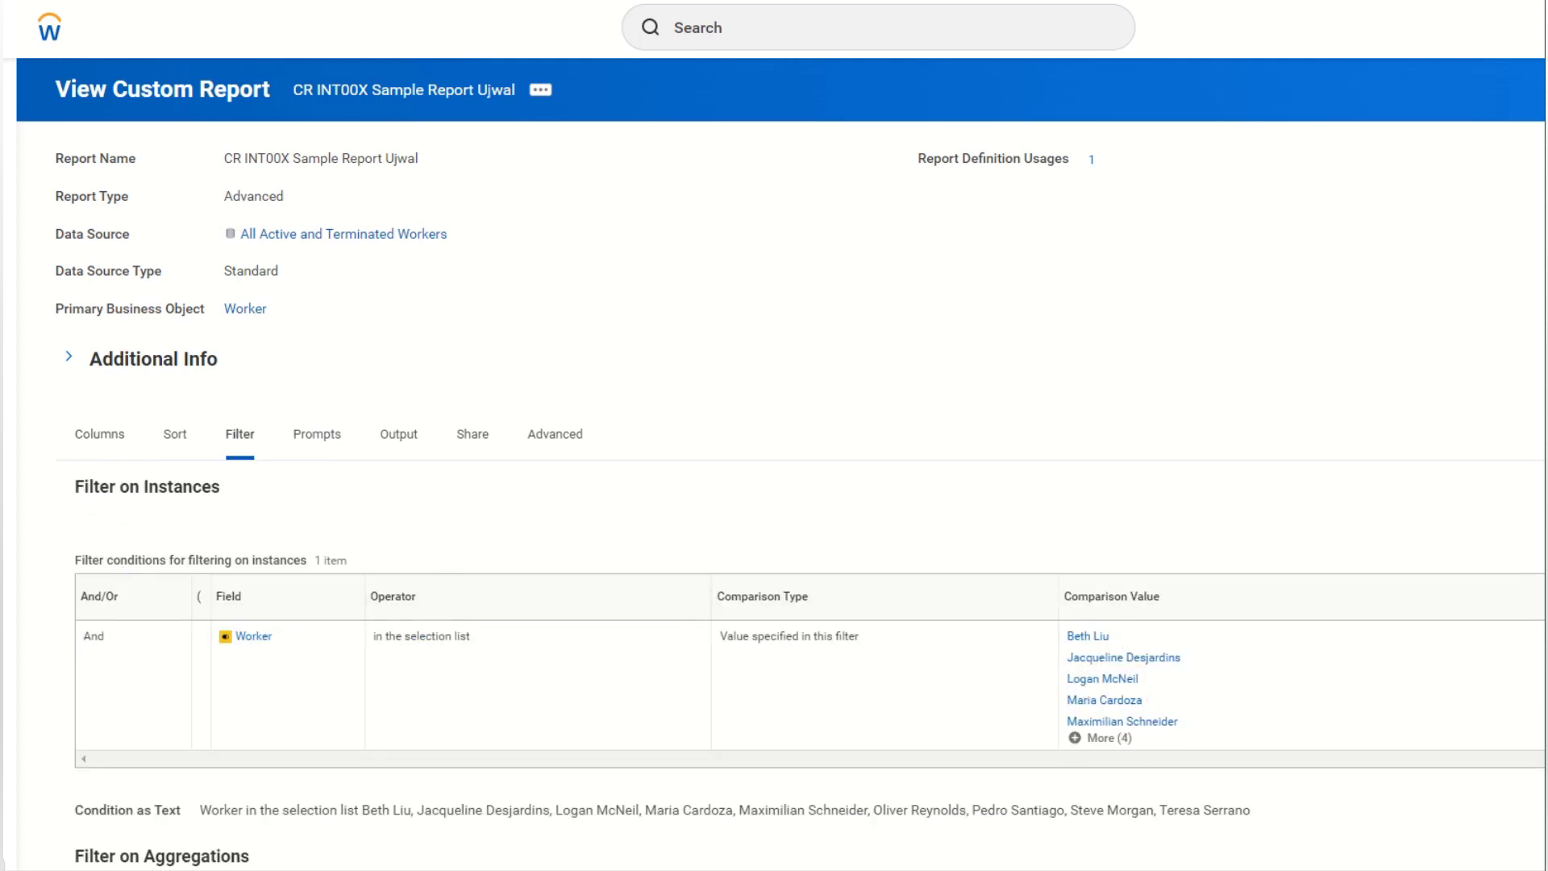
pyautogui.click(91, 433)
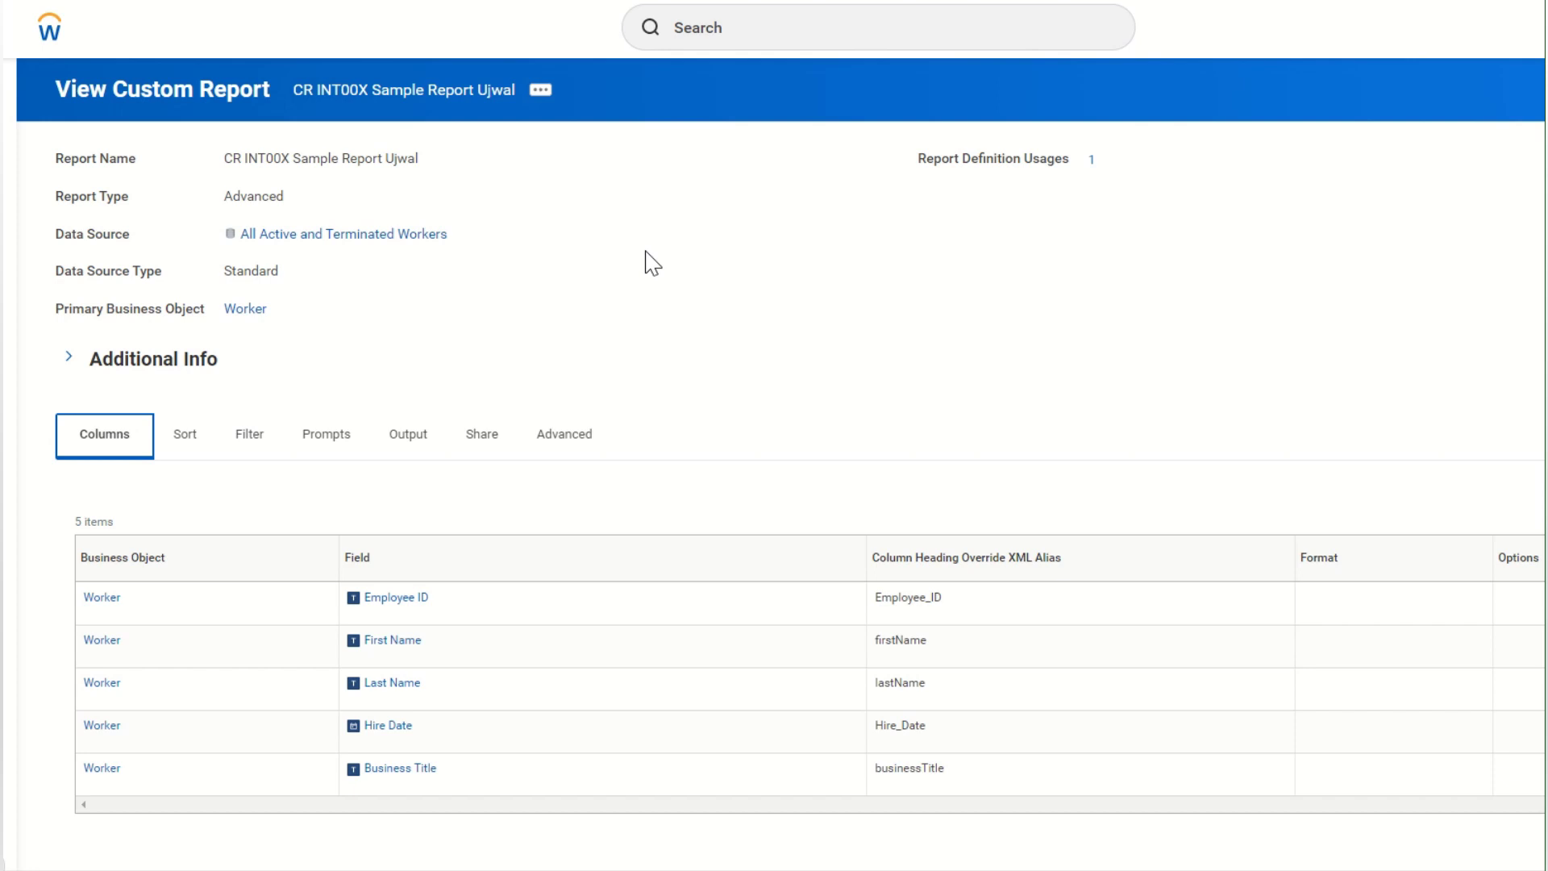
# Step: Run the sample custom report and compare its rows with the fixed-width output file in the text editor
pyautogui.click(540, 90)
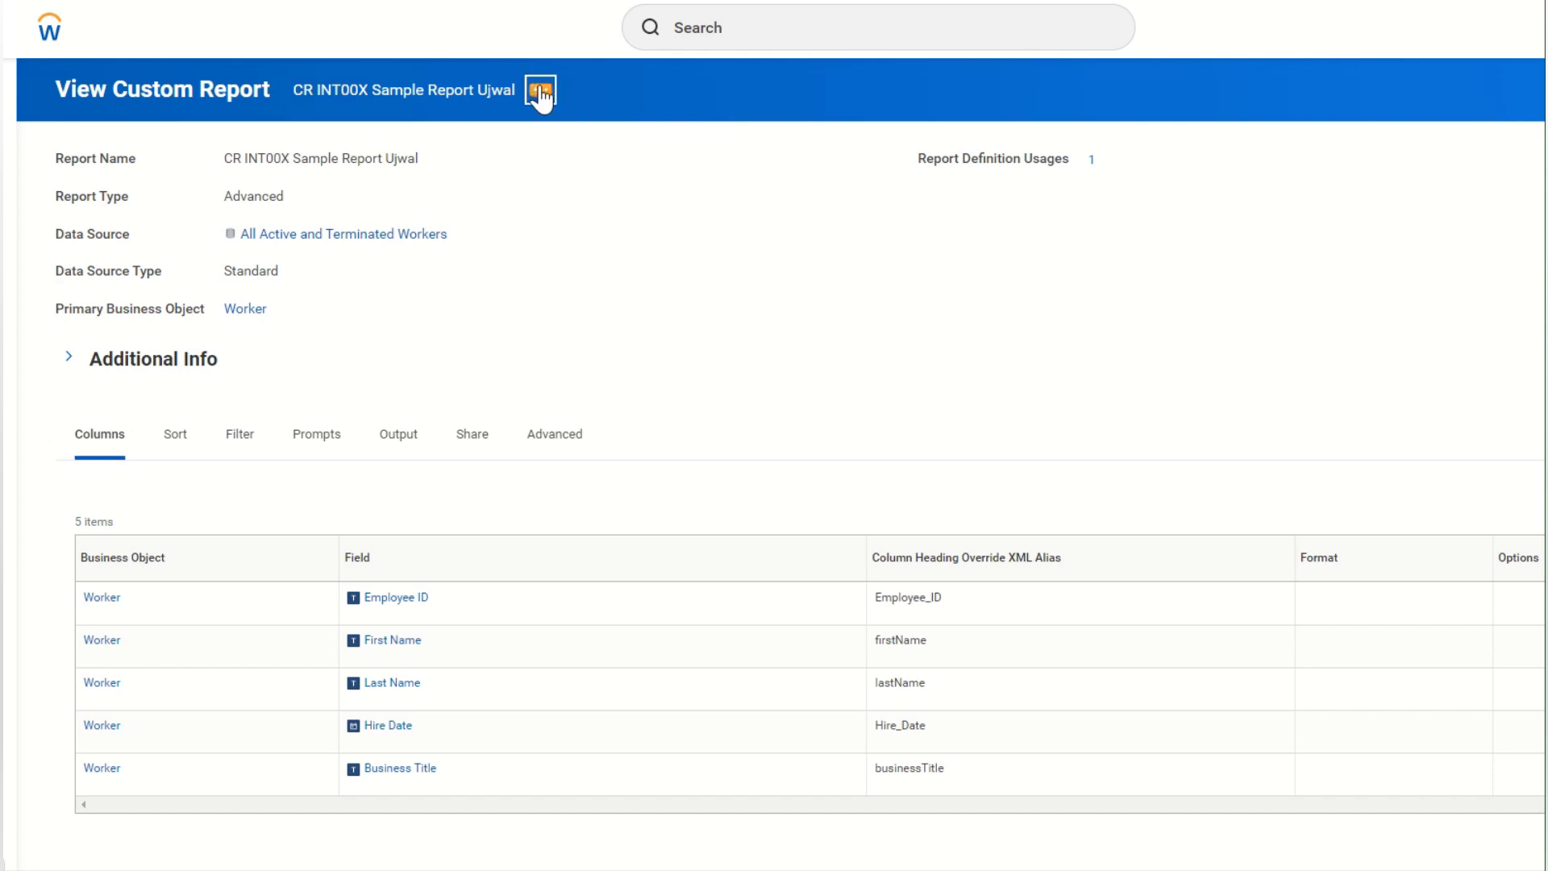
pyautogui.moveTo(625, 167)
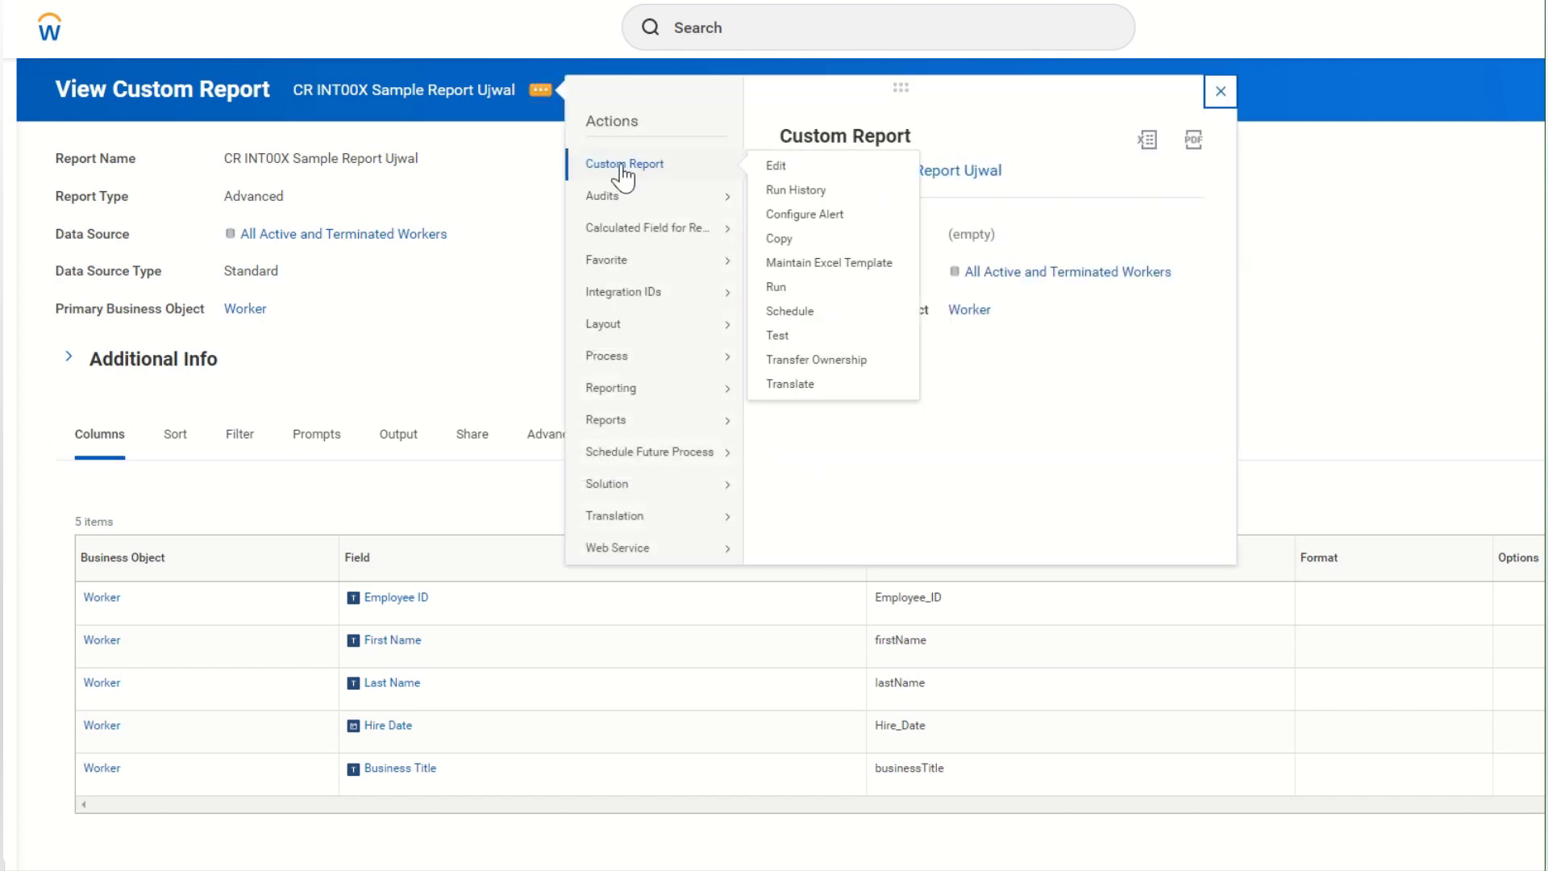
pyautogui.click(782, 288)
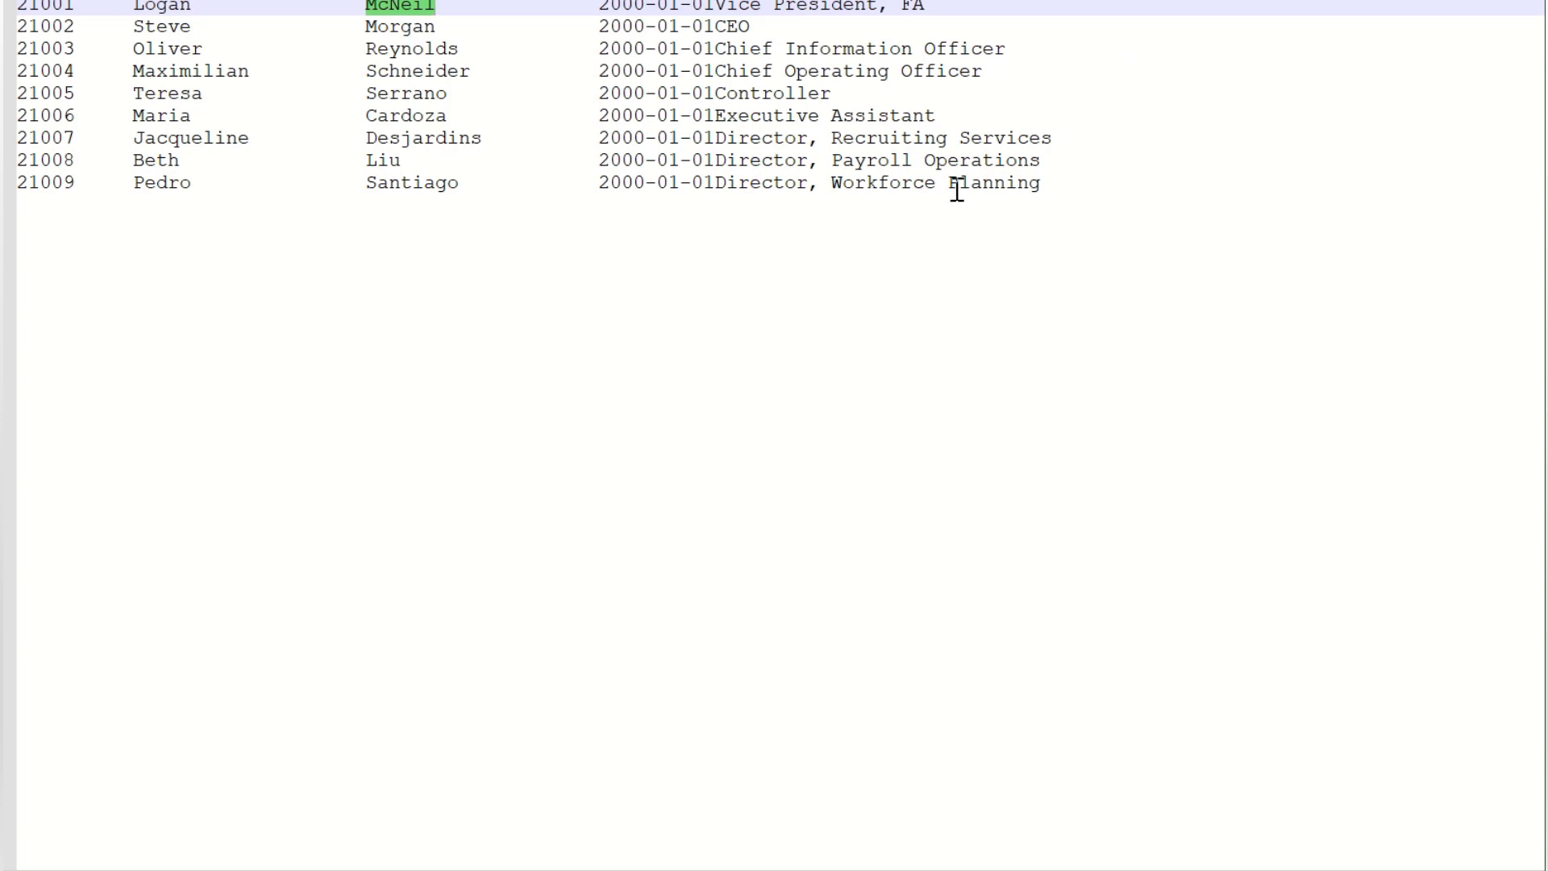
pyautogui.doubleClick(373, 72)
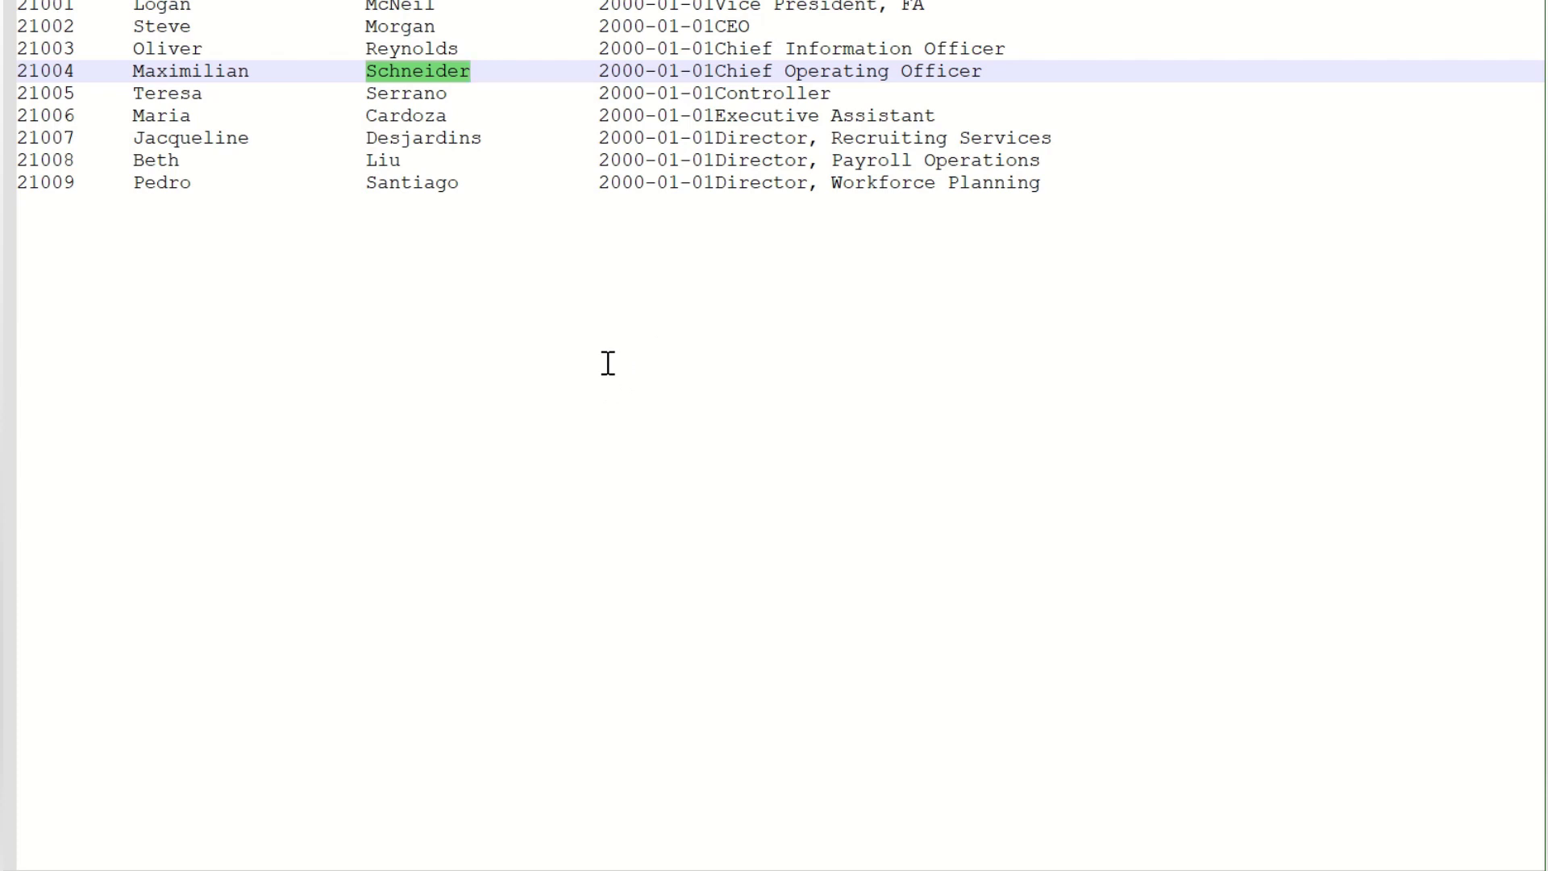
pyautogui.hotkey('alt', 'Tab')
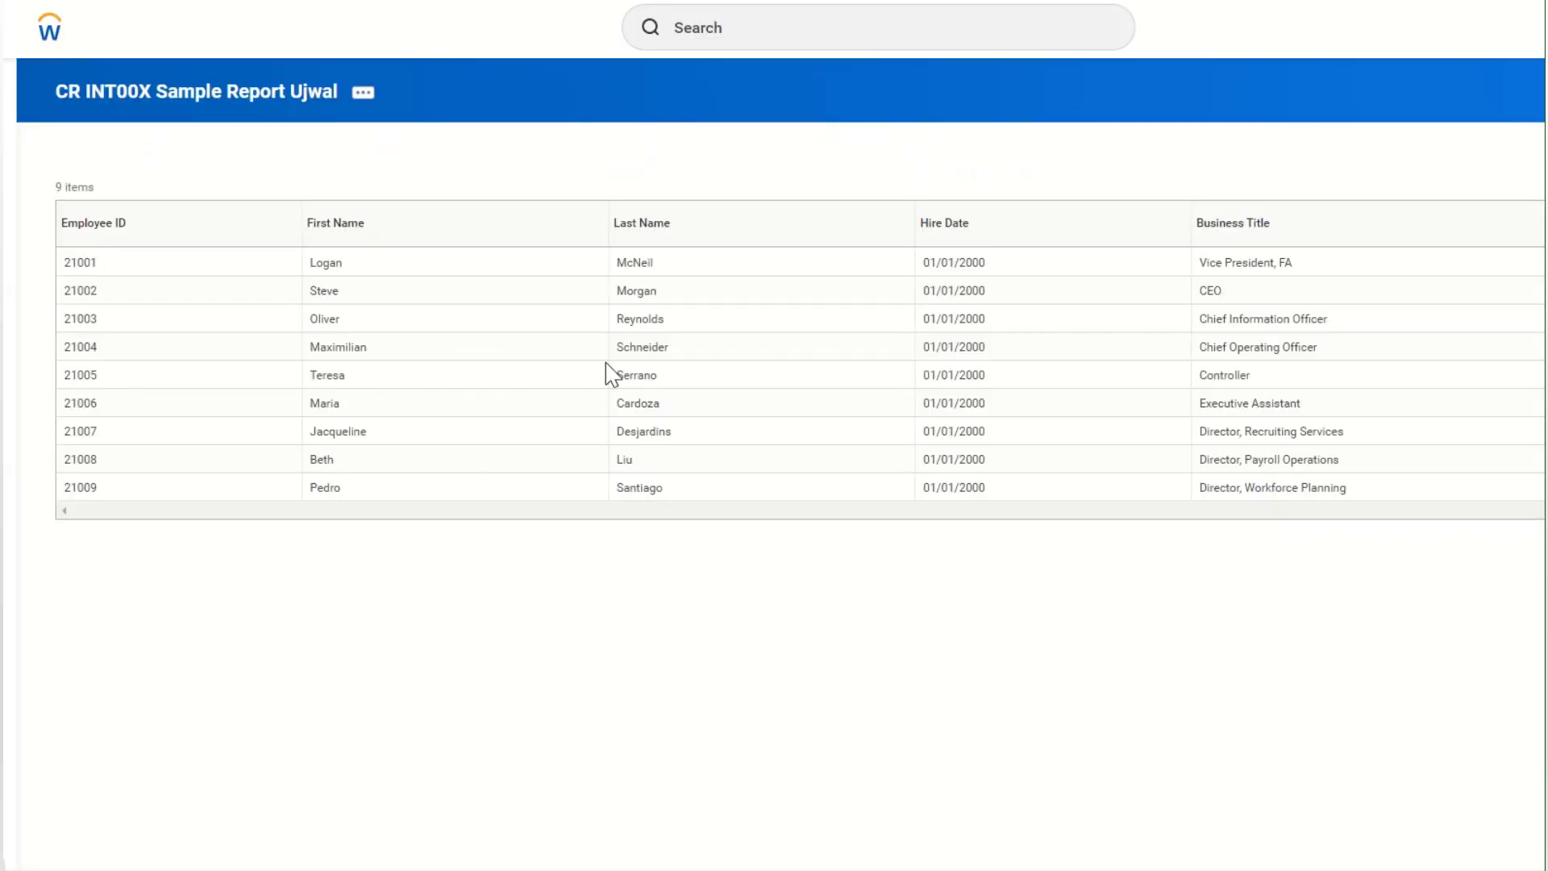
# Step: In the Fixed Width template workbook, fill the field table with Employee ID/Employee_ID, First Name/firstName, Last Name/lastName, Hire Date/Hire_Date and Business Title/businessTitle
pyautogui.click(253, 98)
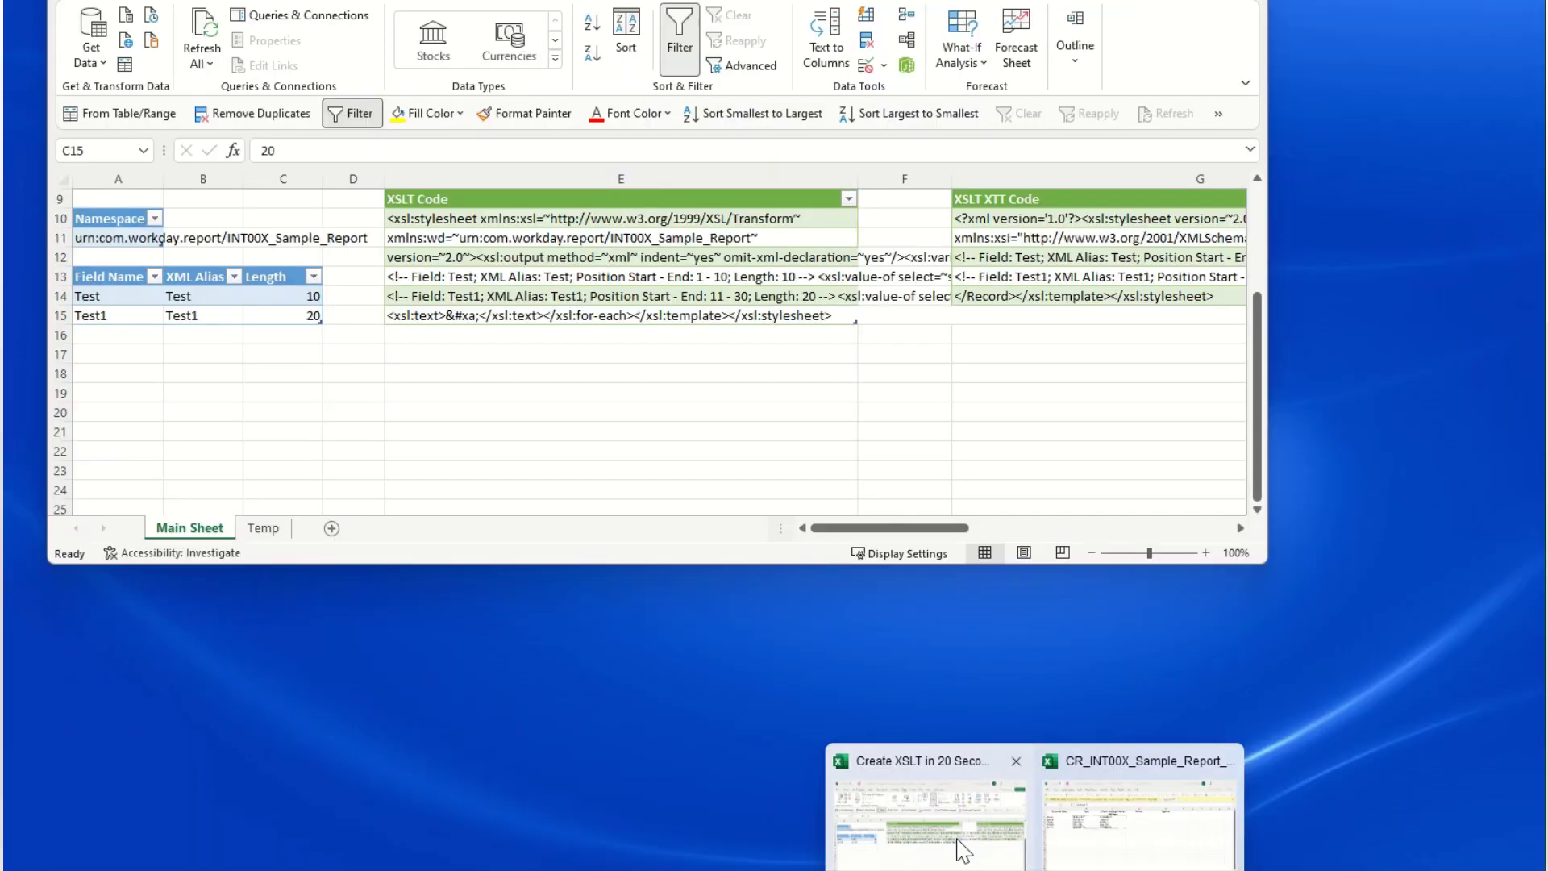
pyautogui.click(968, 847)
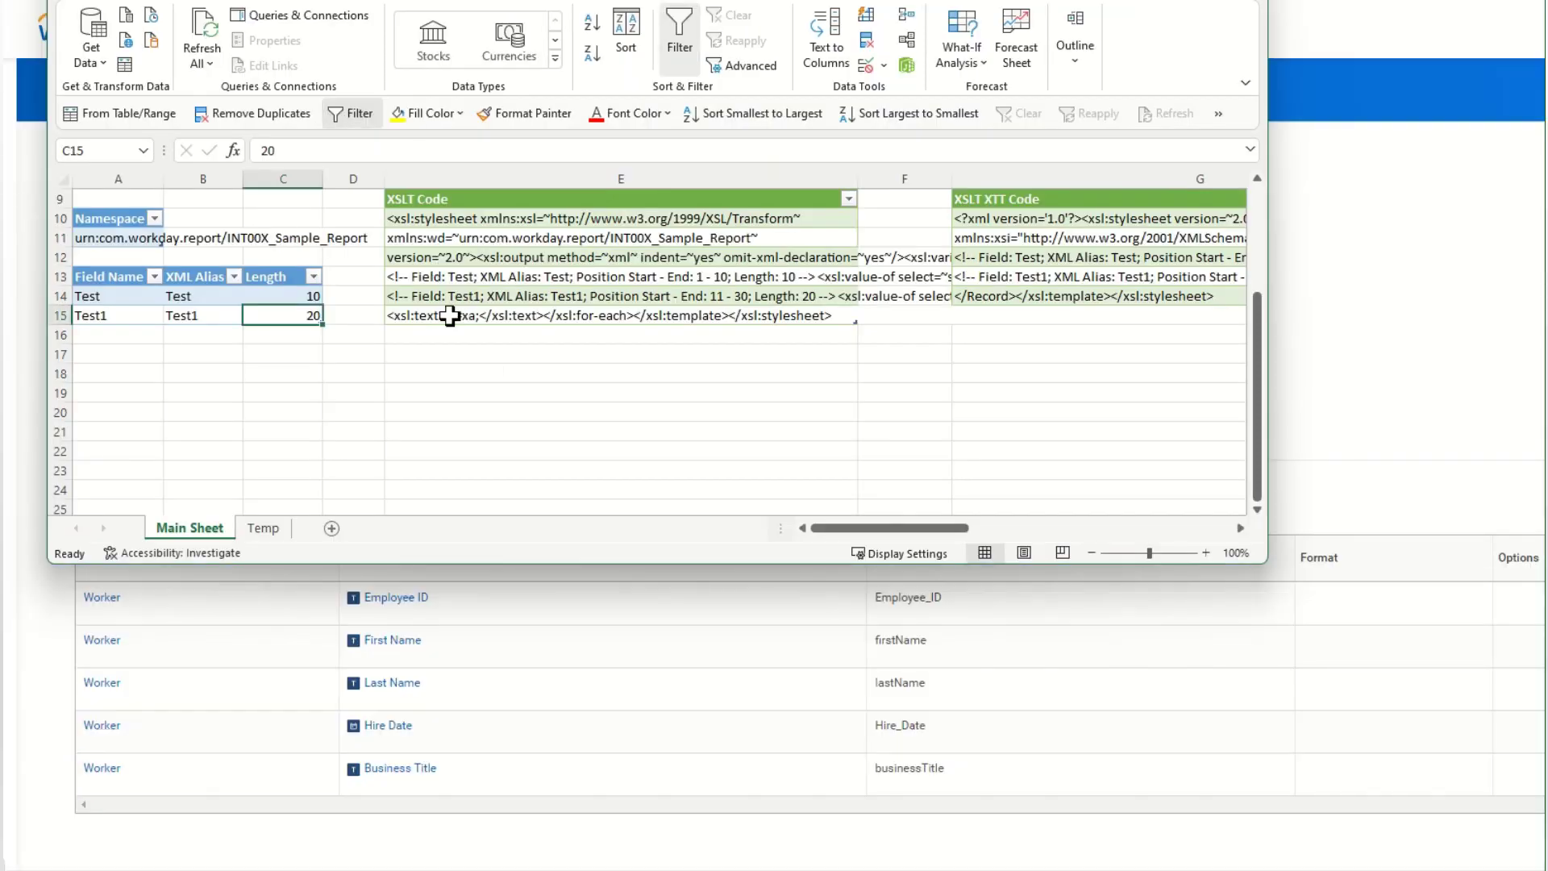
pyautogui.click(540, 279)
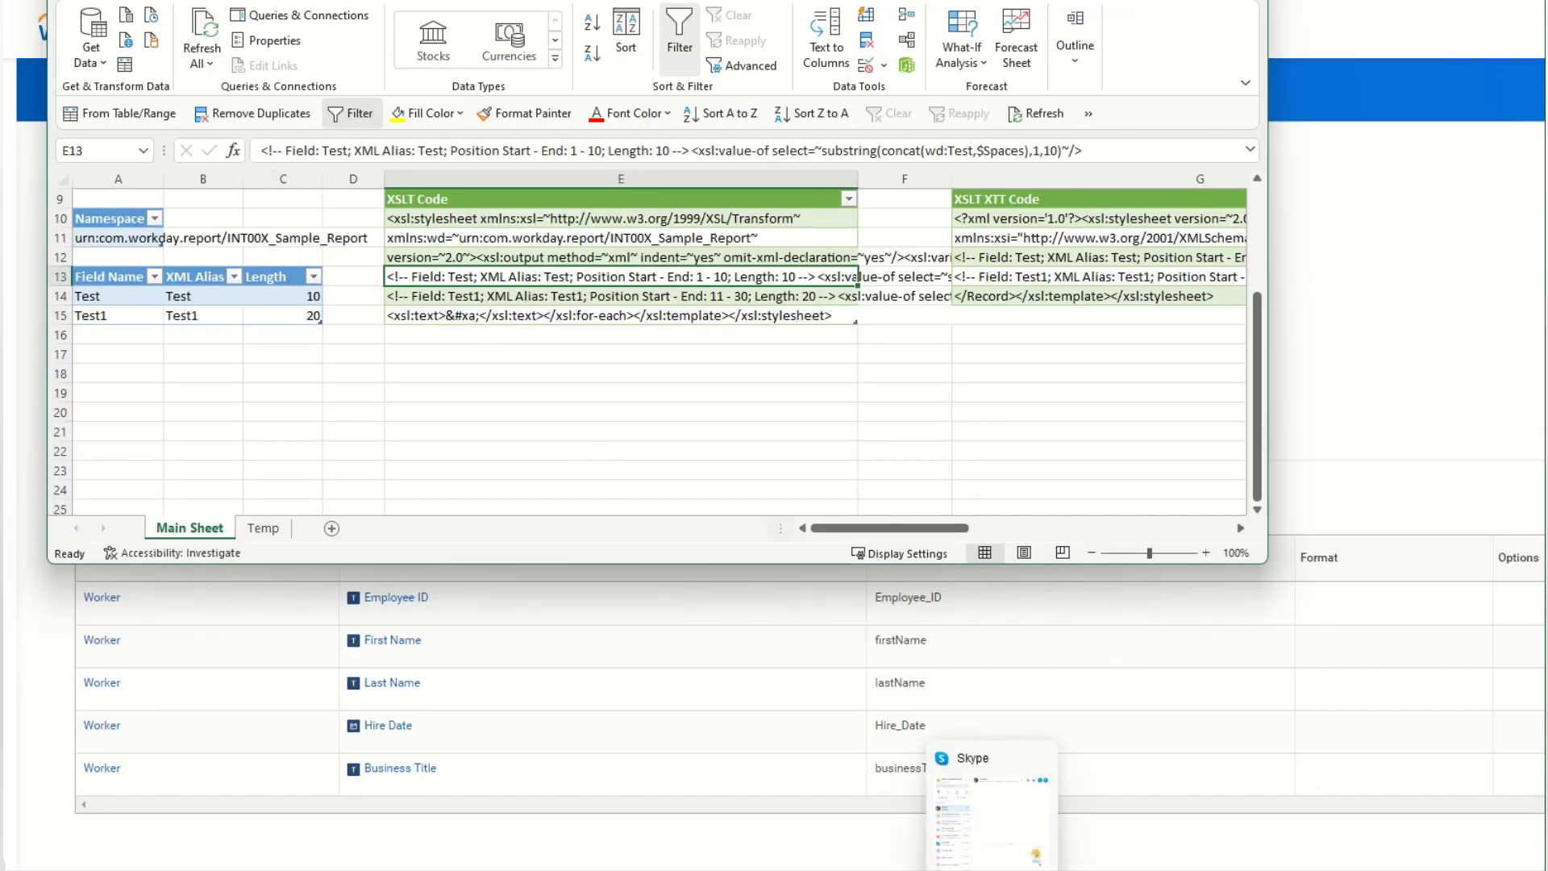
pyautogui.click(829, 850)
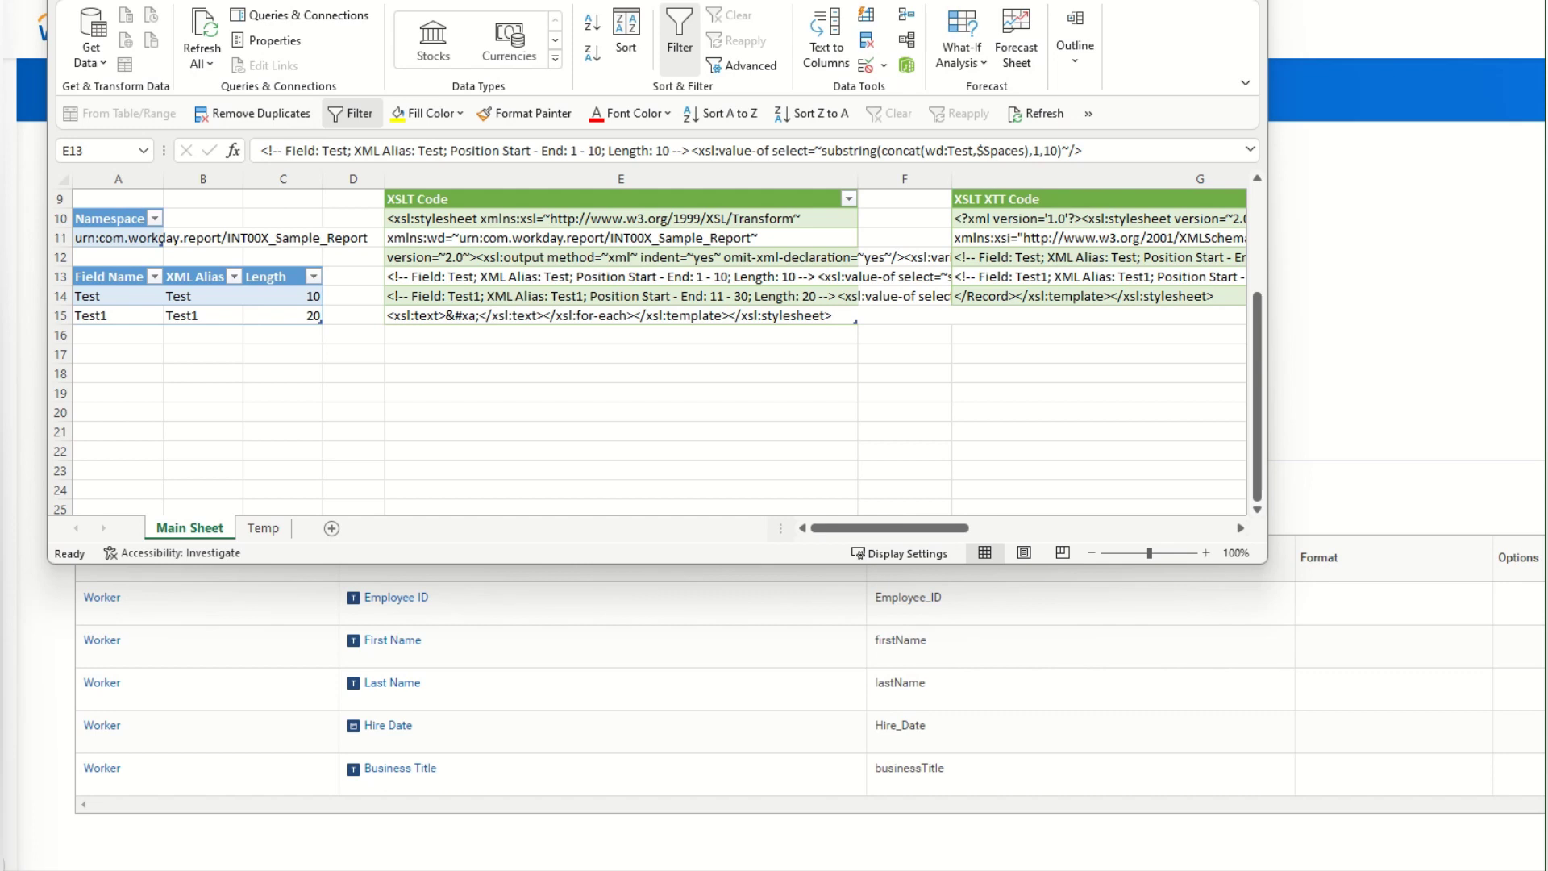
pyautogui.click(98, 298)
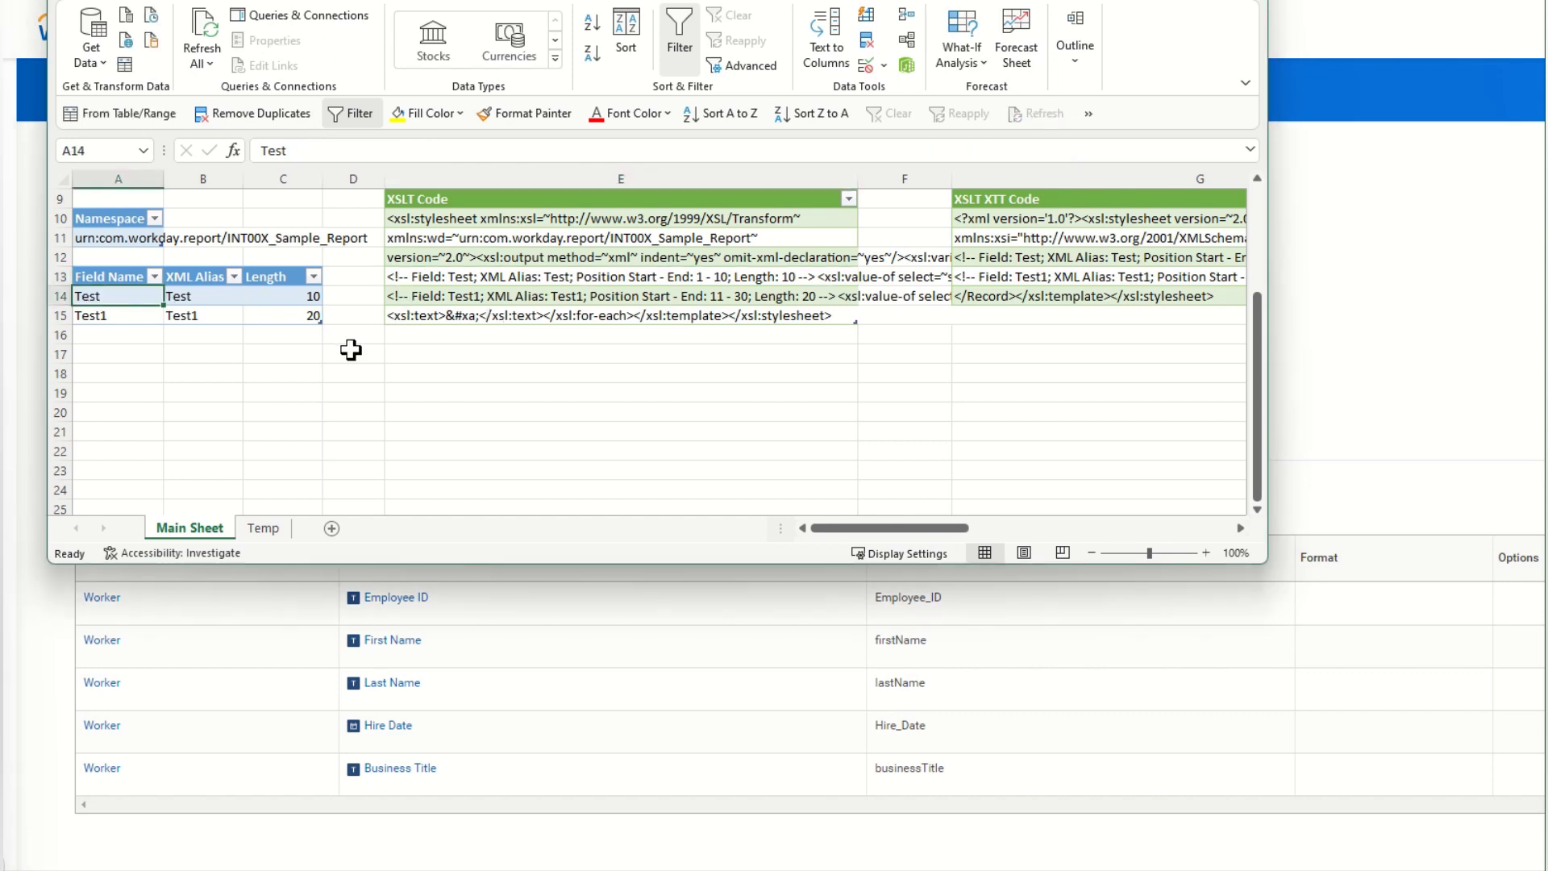
pyautogui.write('Employee ID\tEmployee_ID First Name\tfirstName Last Name\tlastName Hire Date\tHire_Date Business Title\tbusinessTitle')
# Step: Set the field lengths to 20 for Last Name, 10 for Hire Date and 40 for Business Title
pyautogui.click(301, 303)
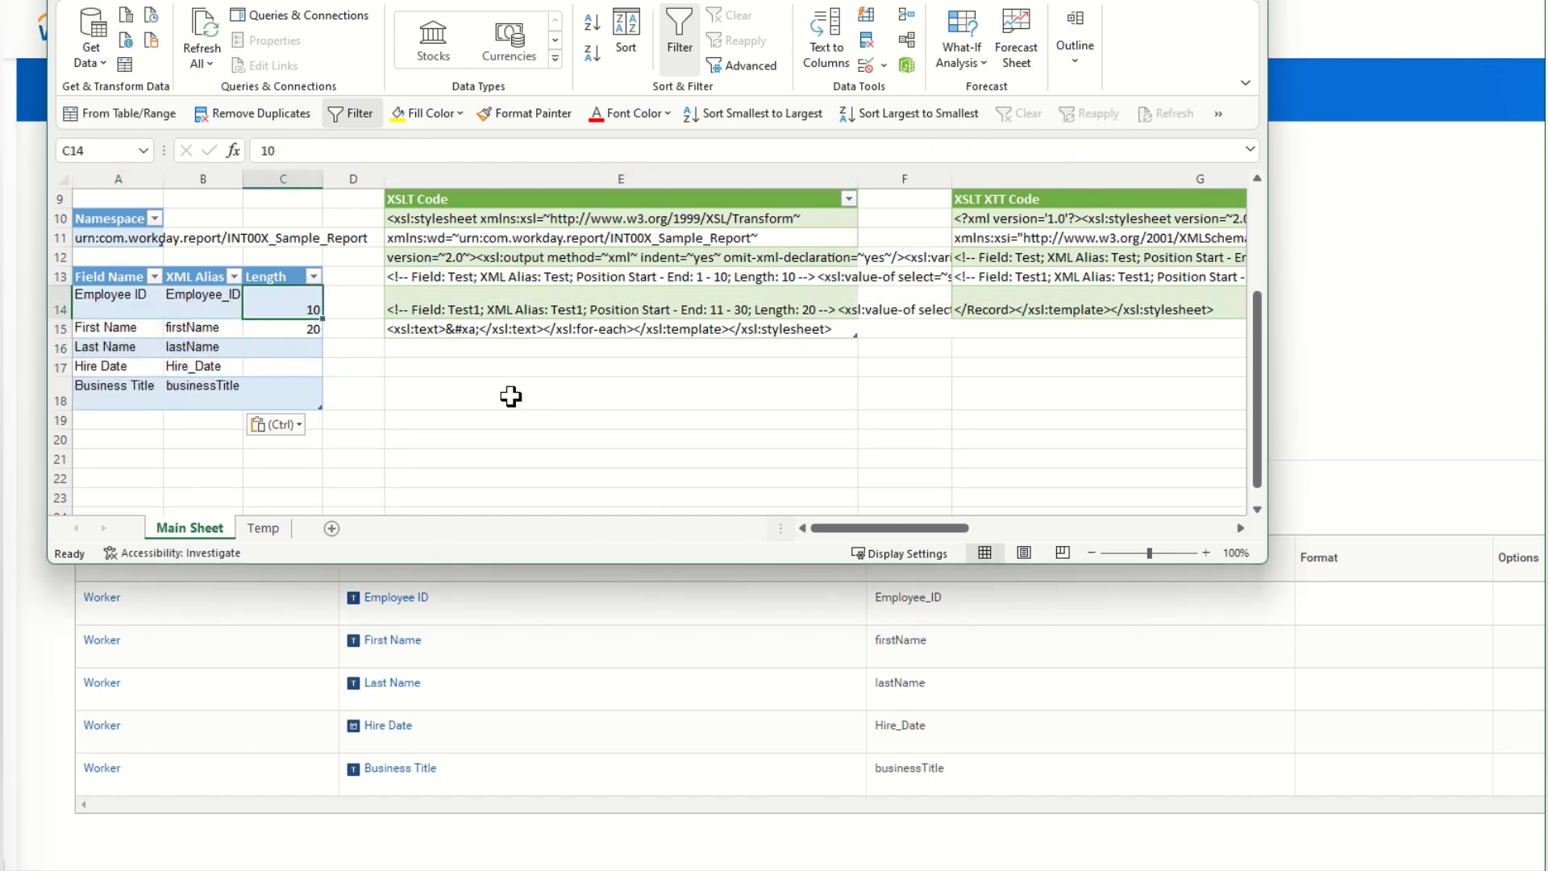
pyautogui.press('Left')
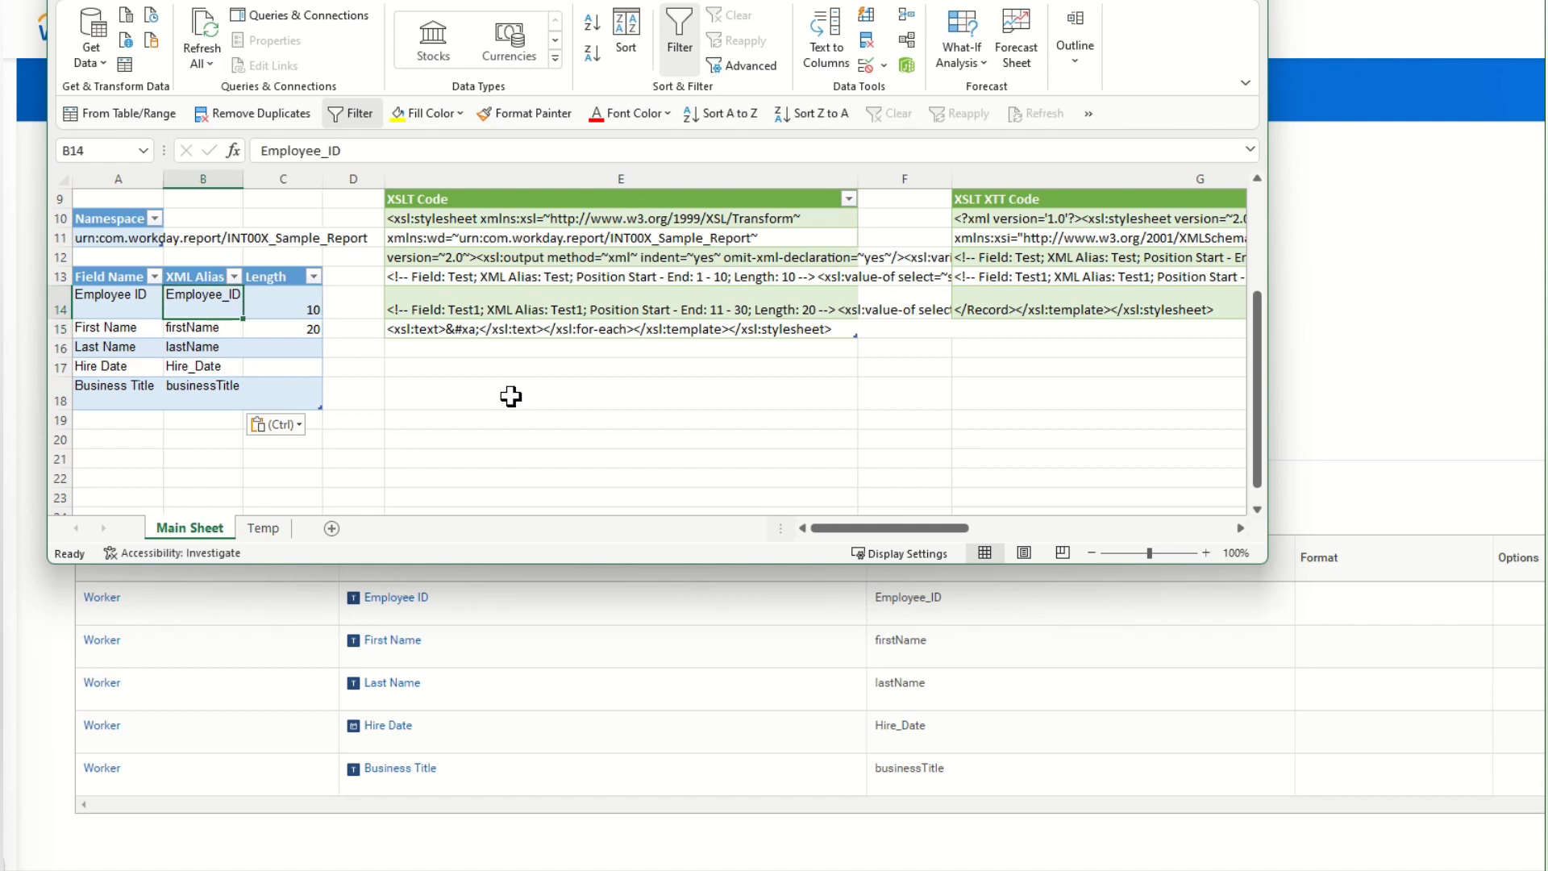
pyautogui.press('Right')
pyautogui.press('Down')
pyautogui.press('Down')
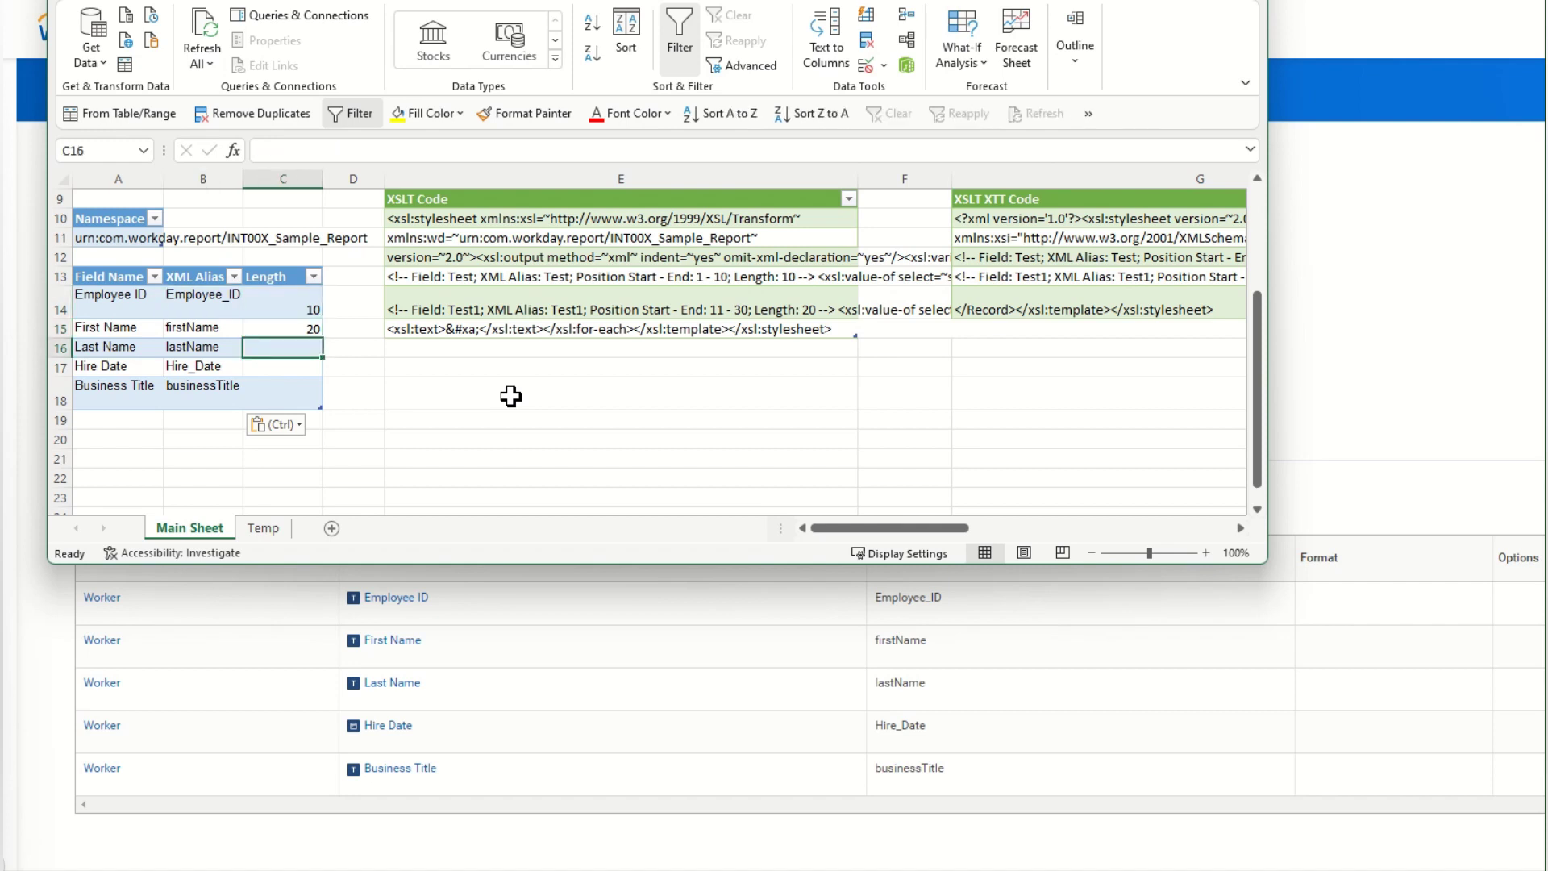
pyautogui.write('20')
pyautogui.press('Return')
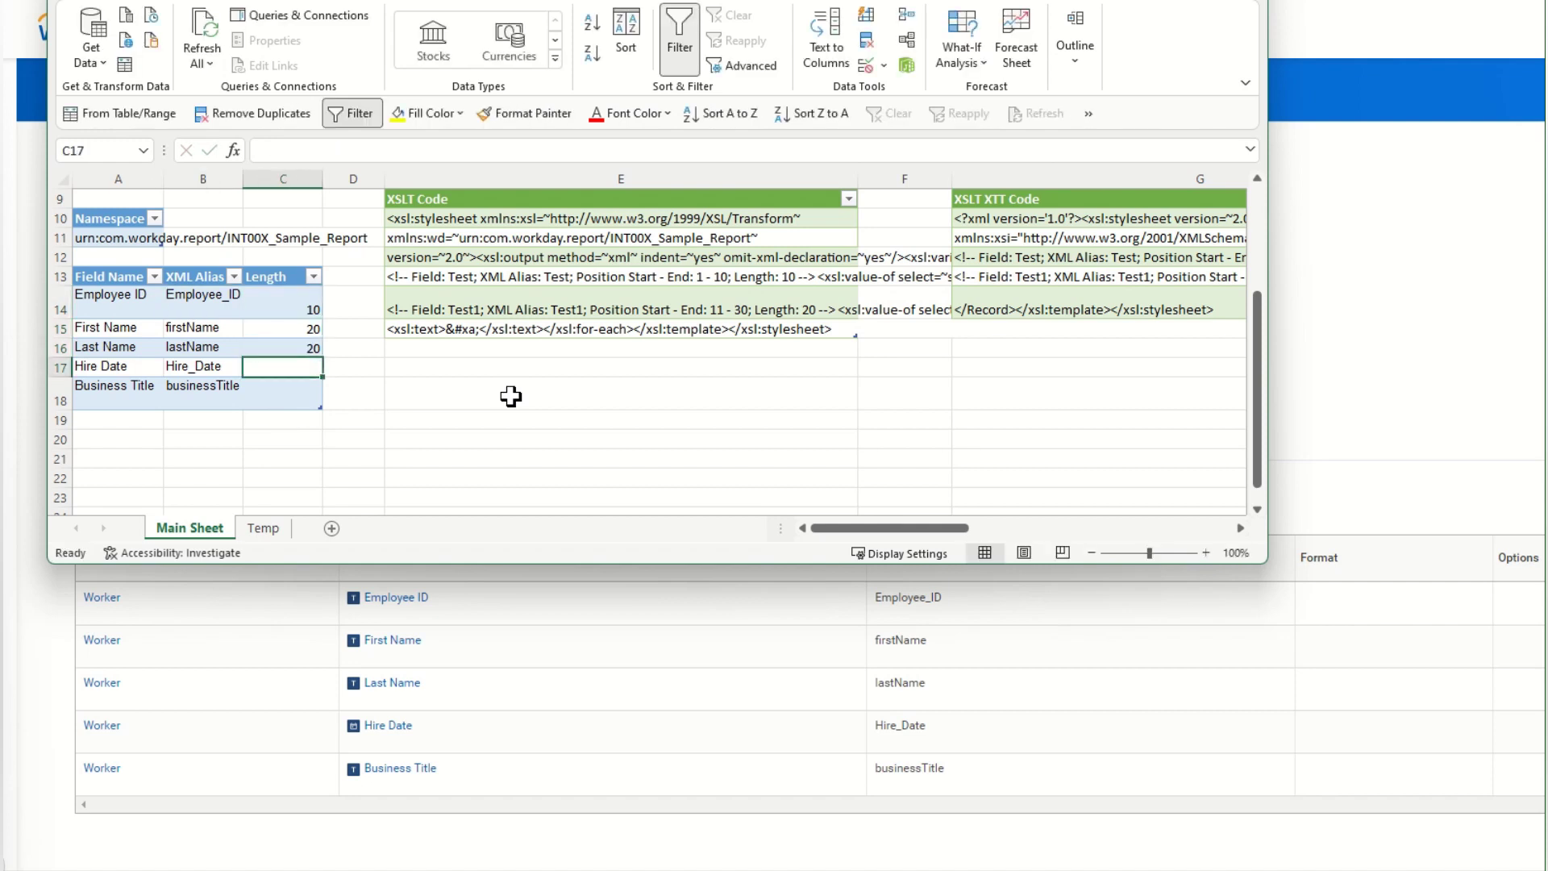
pyautogui.write('10')
pyautogui.press('Return')
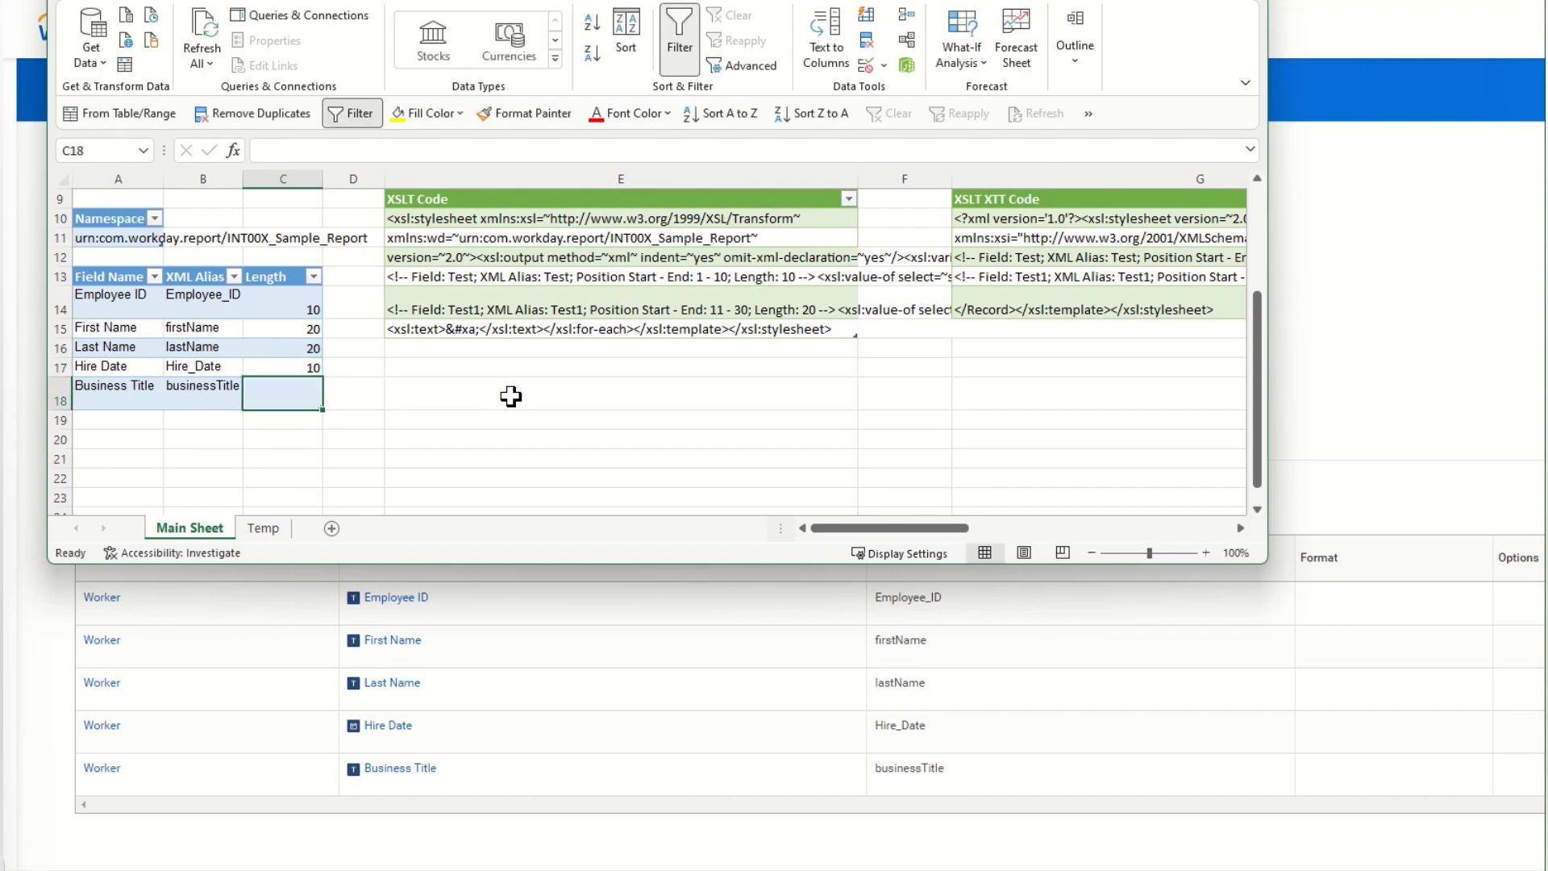
pyautogui.write('40')
pyautogui.hotkey('ctrl', 'Return')
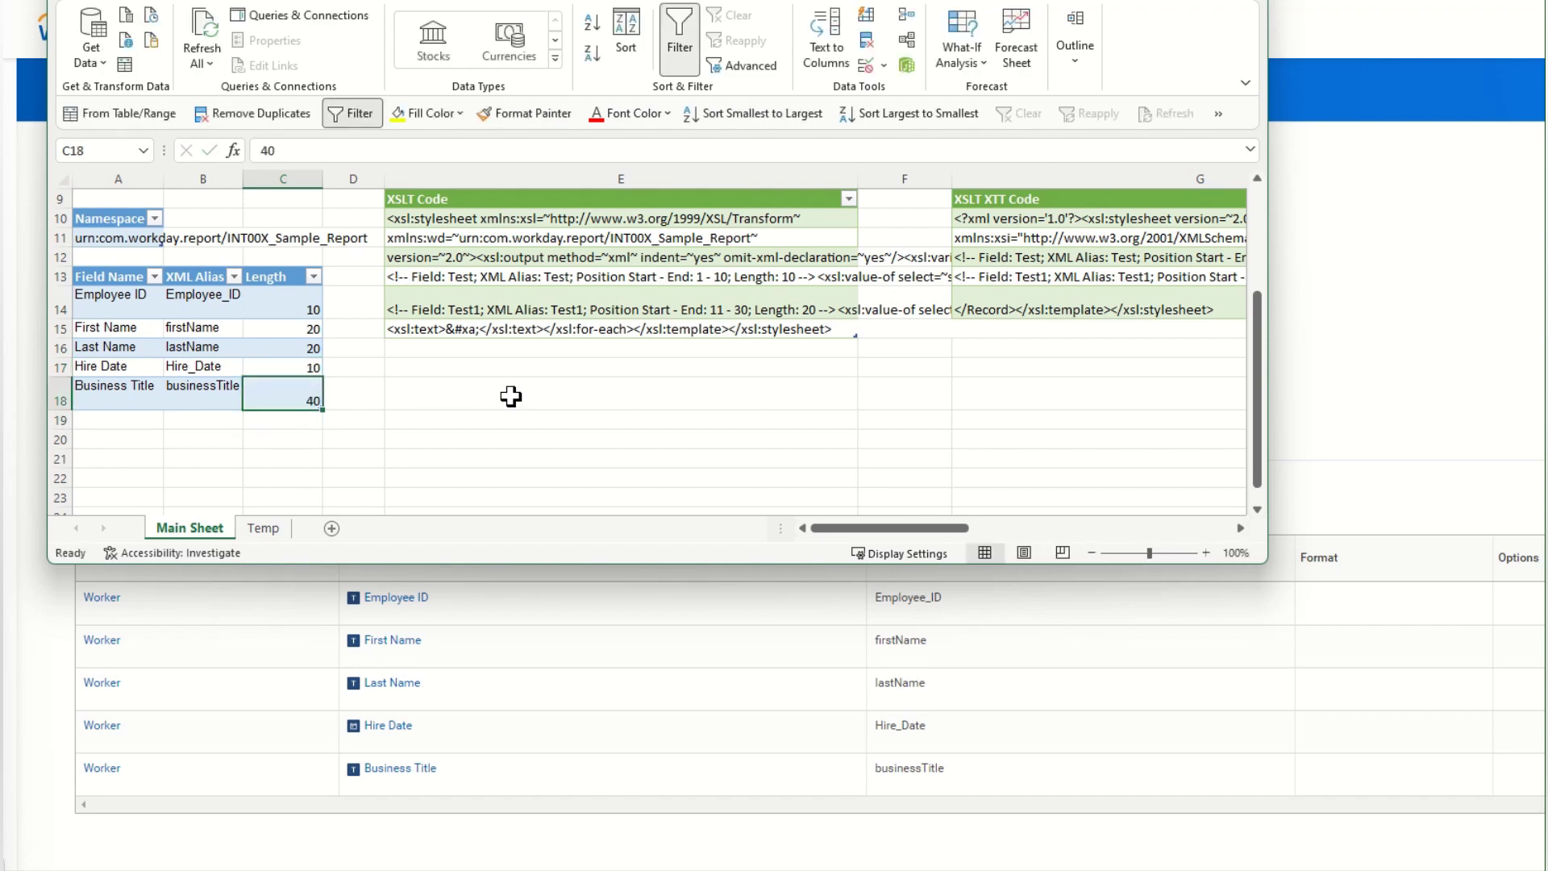
# Step: Refresh all workbook queries and copy every row of the XSLT Code table without its header
pyautogui.click(529, 276)
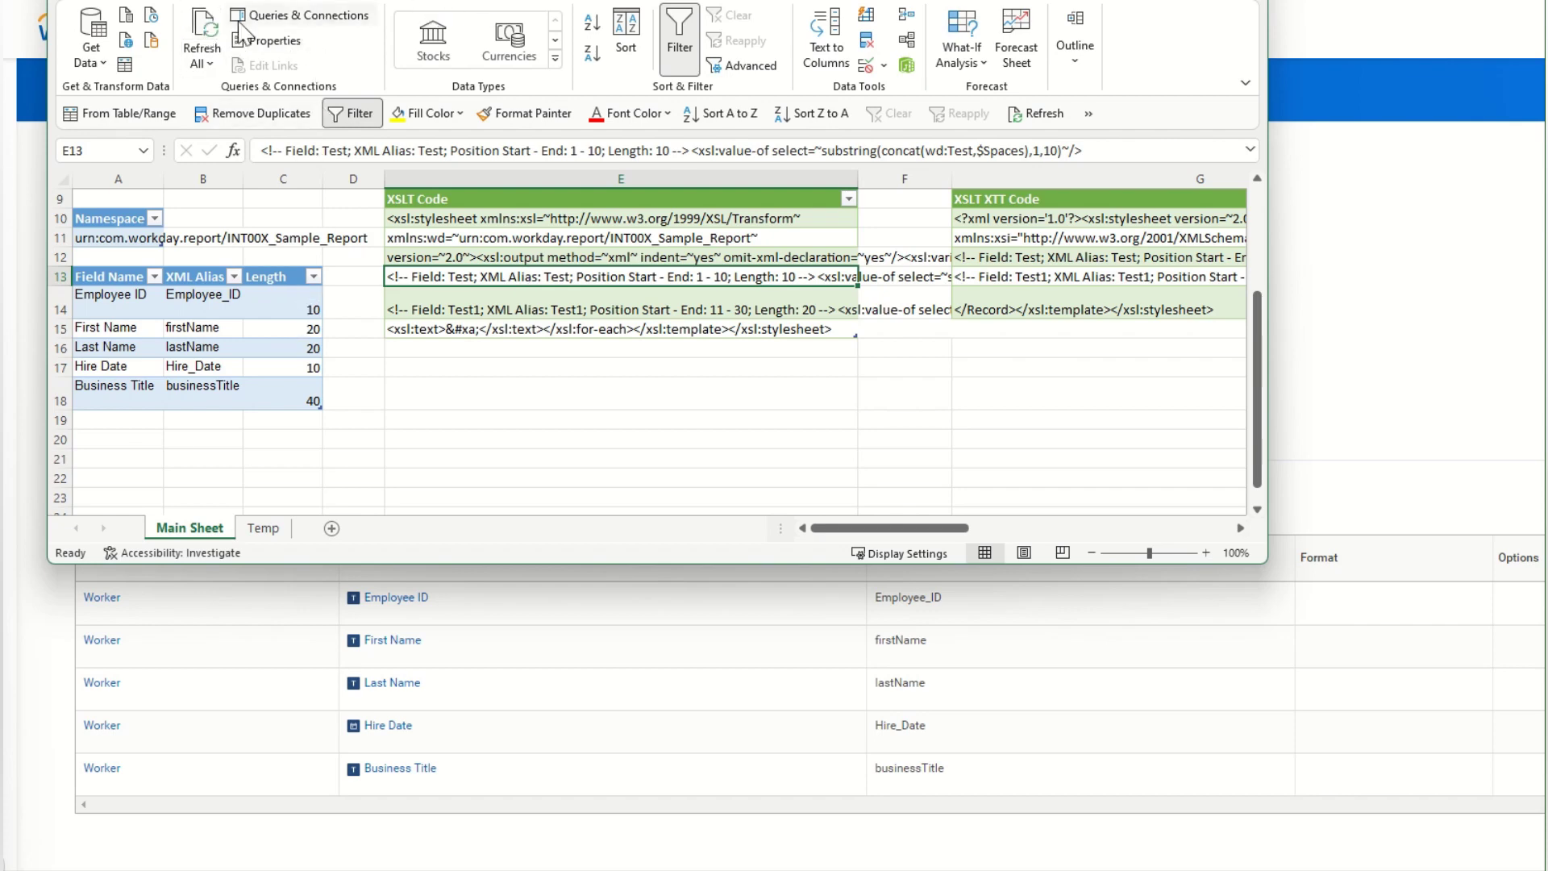
pyautogui.click(202, 37)
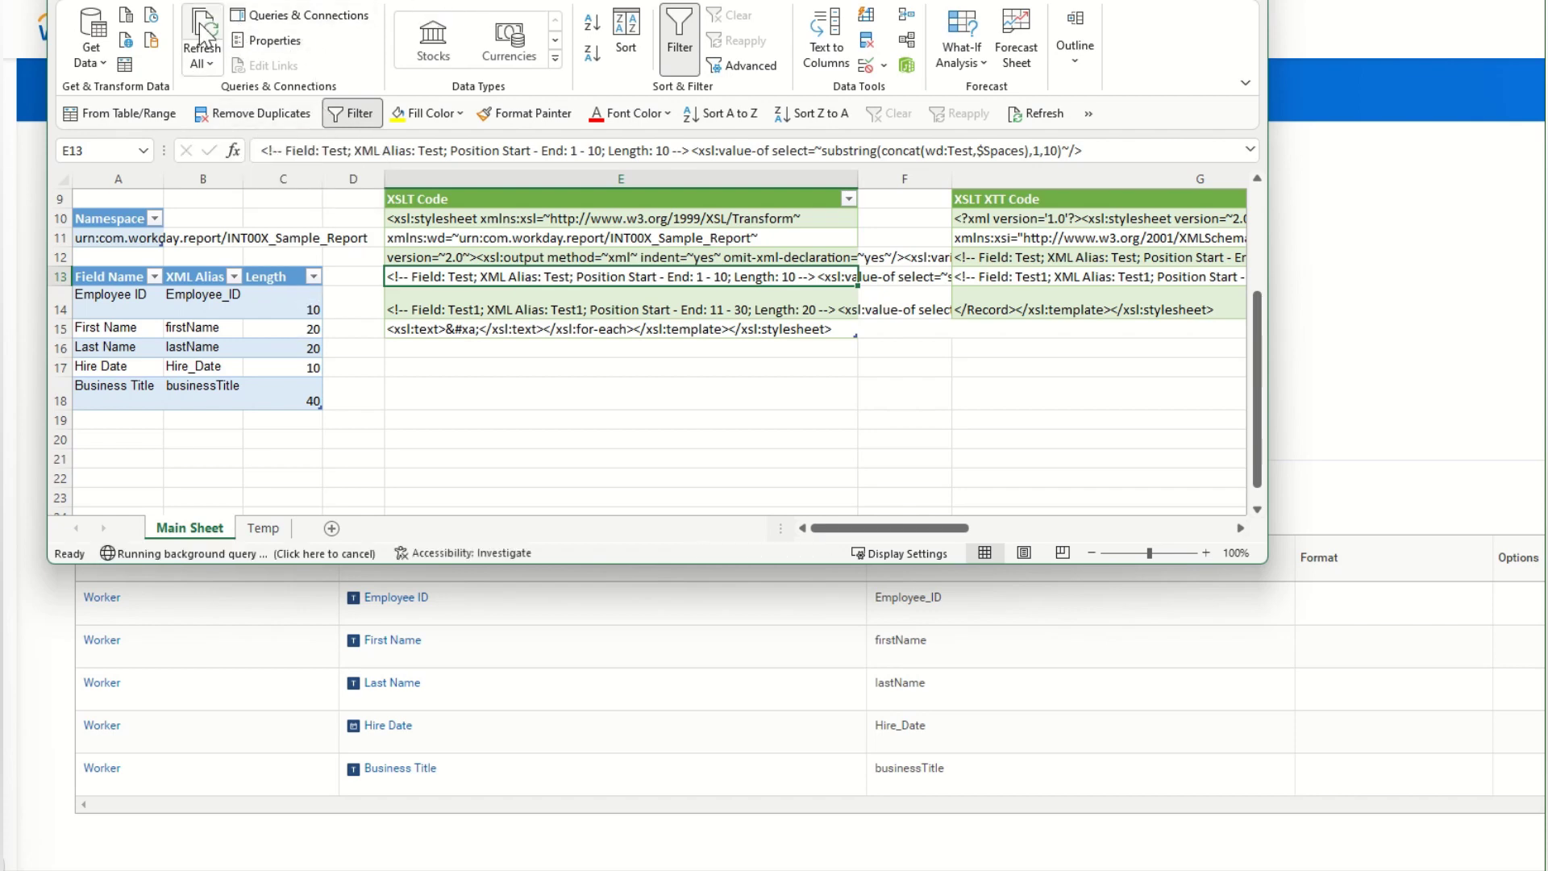
pyautogui.moveTo(575, 218); pyautogui.dragTo(581, 397)
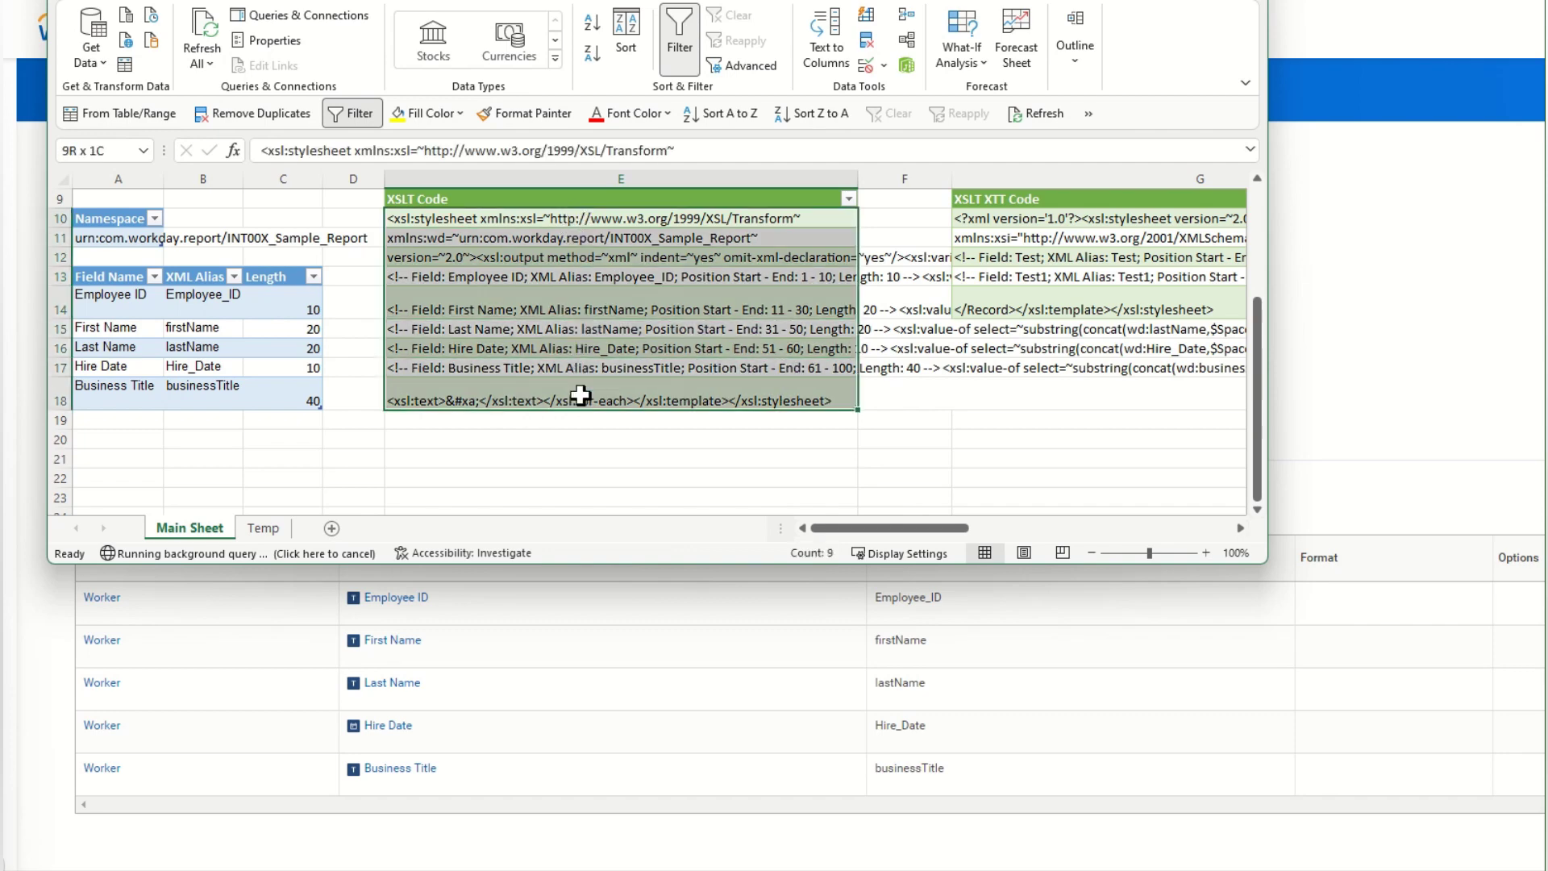
pyautogui.hotkey('ctrl', 'c')
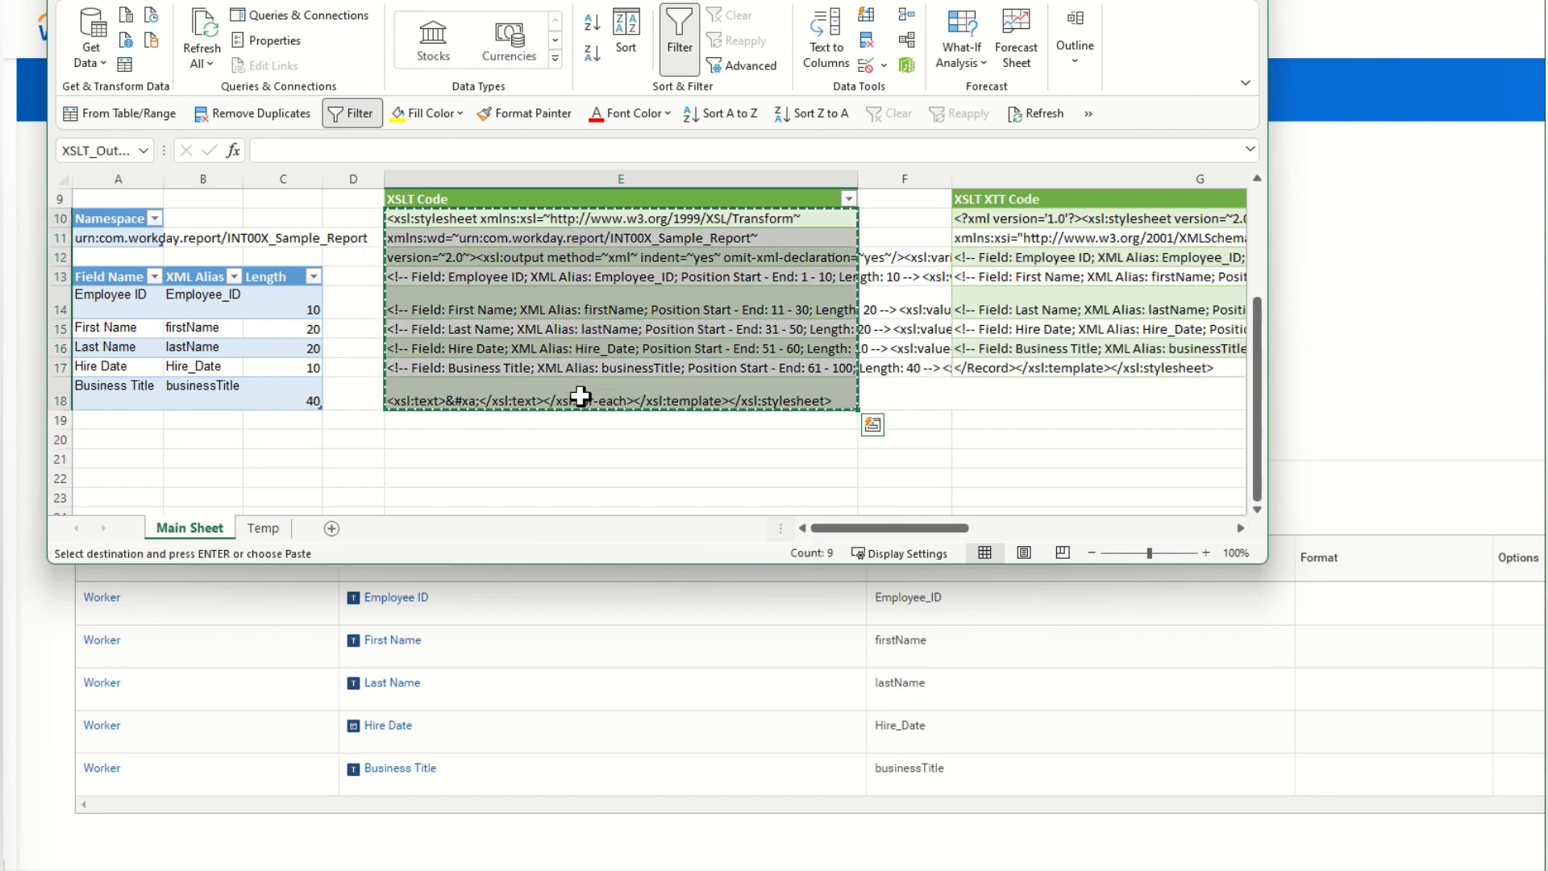
# Step: Switch to the text editor and paste the copied XSLT code rows
pyautogui.click(760, 863)
pyautogui.click(772, 497)
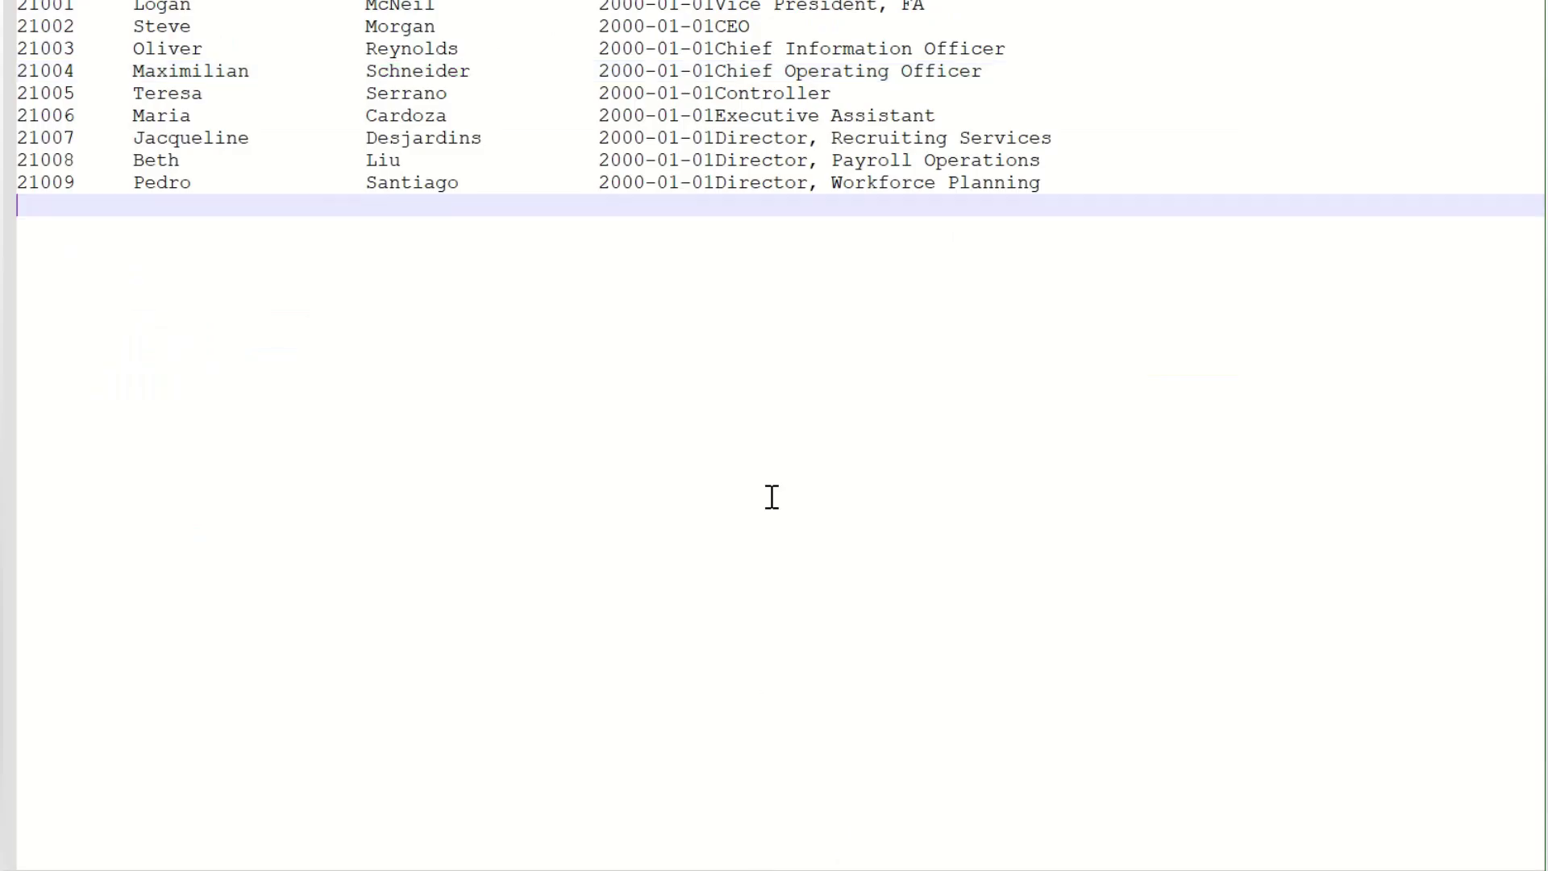
pyautogui.scroll(-3, 772, 496)
pyautogui.hotkey('ctrl', 'v')
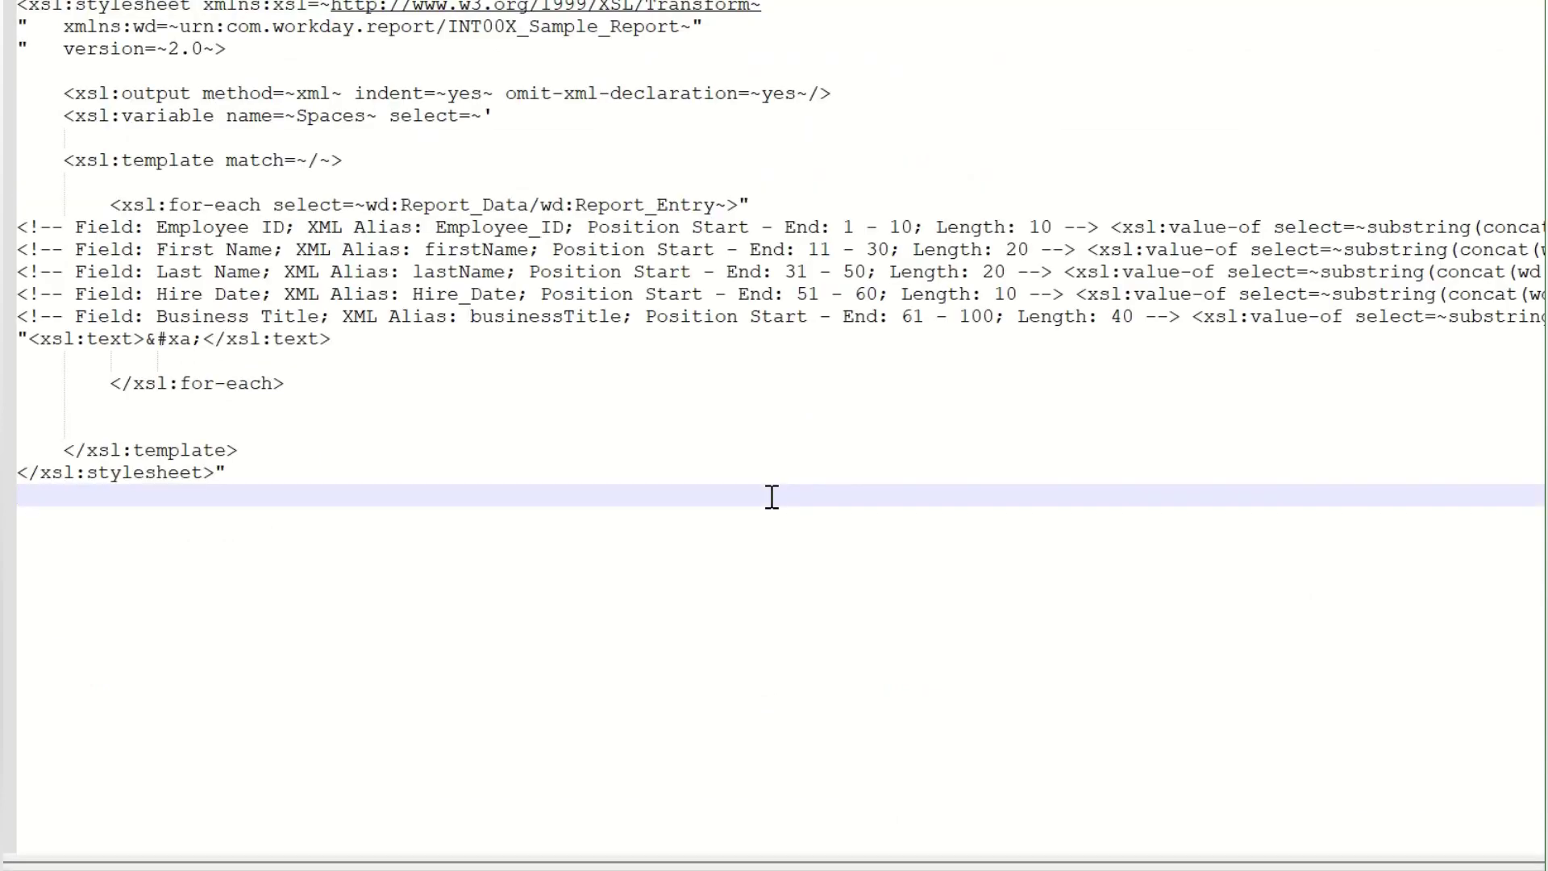
# Step: Remove all double quotes from the pasted code, and replace every tilde with a double quote throughout the document
pyautogui.hotkey('ctrl', 'h')
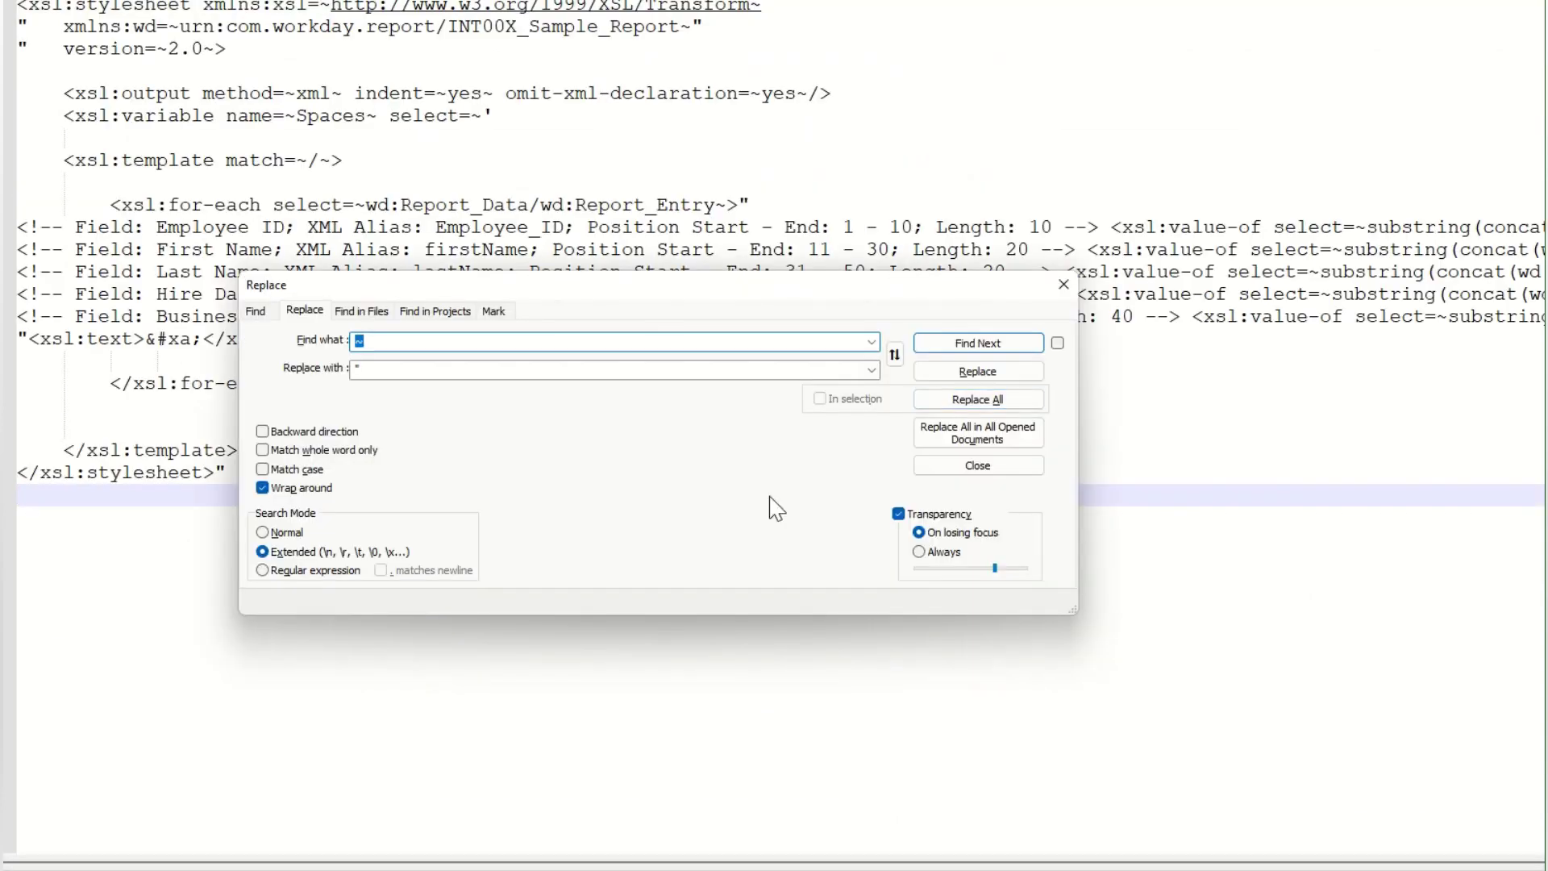
pyautogui.press('Tab')
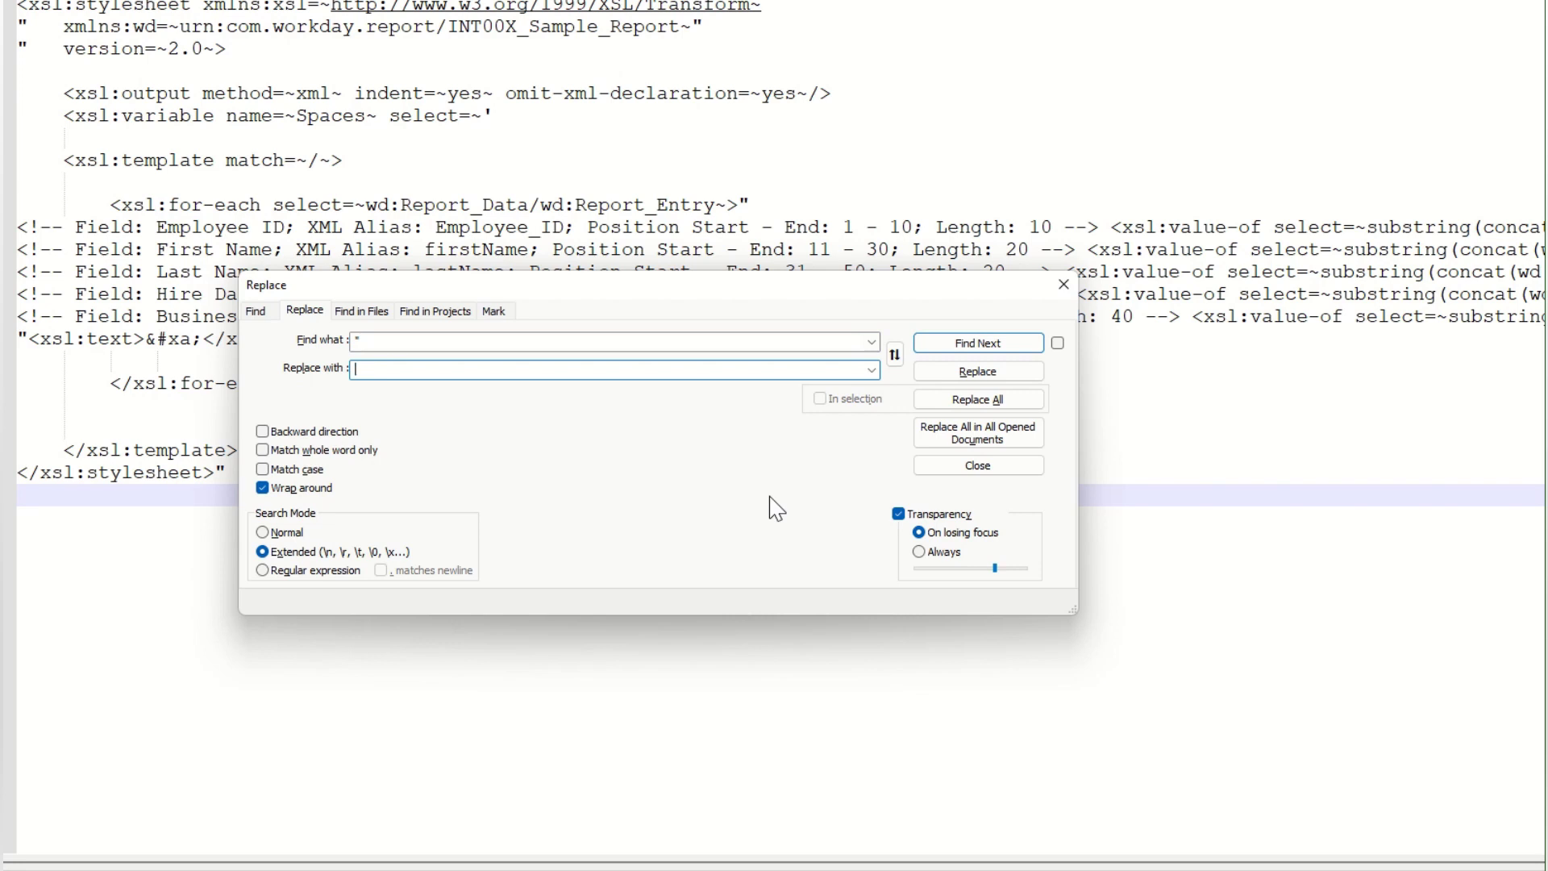
pyautogui.click(978, 400)
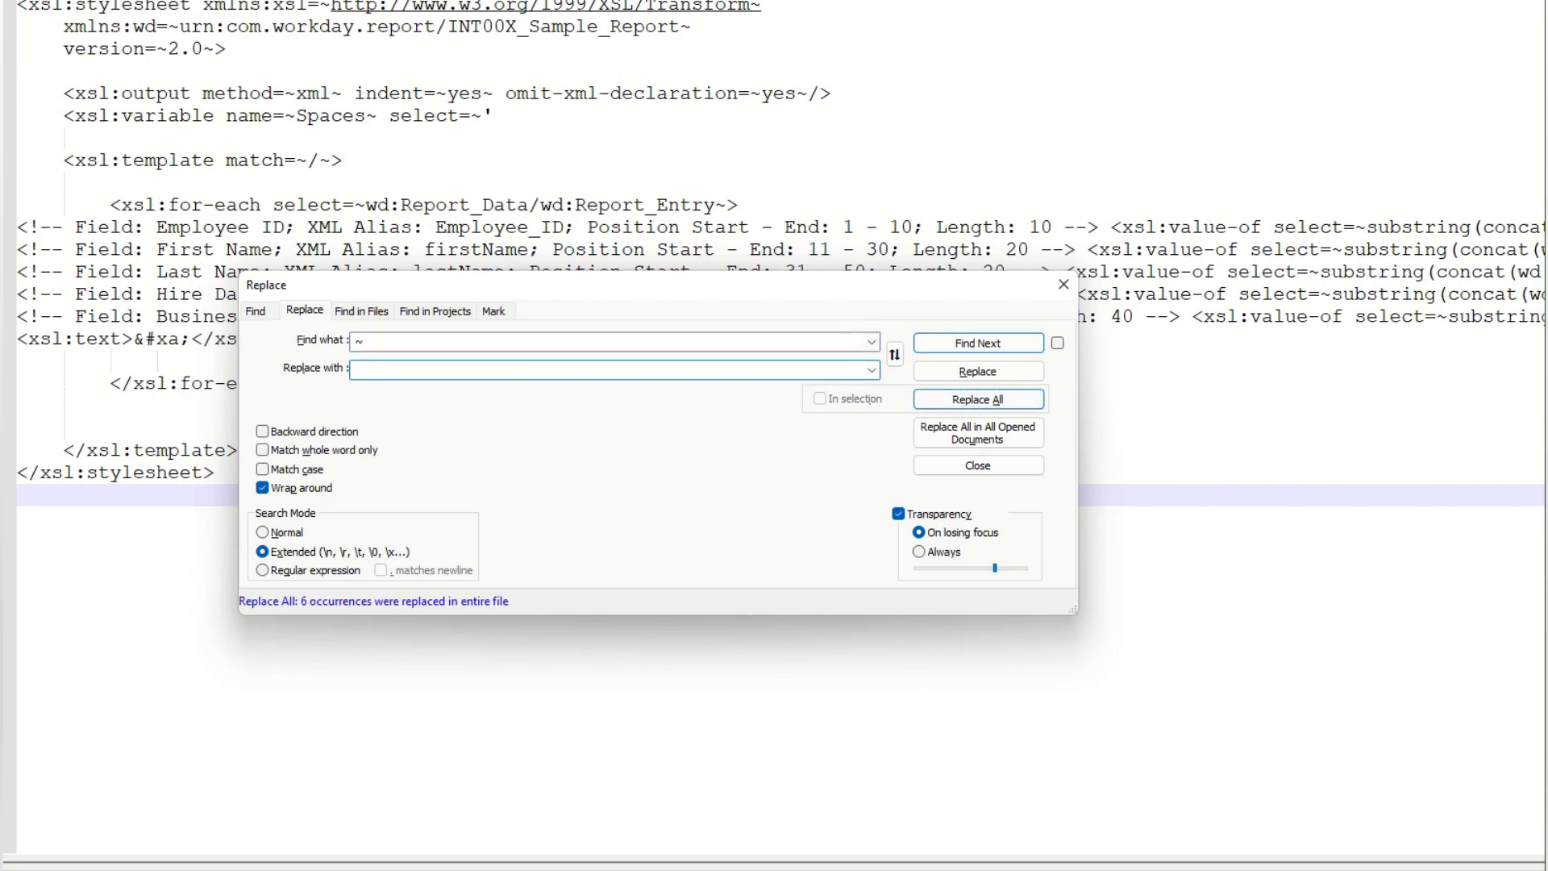
pyautogui.click(975, 402)
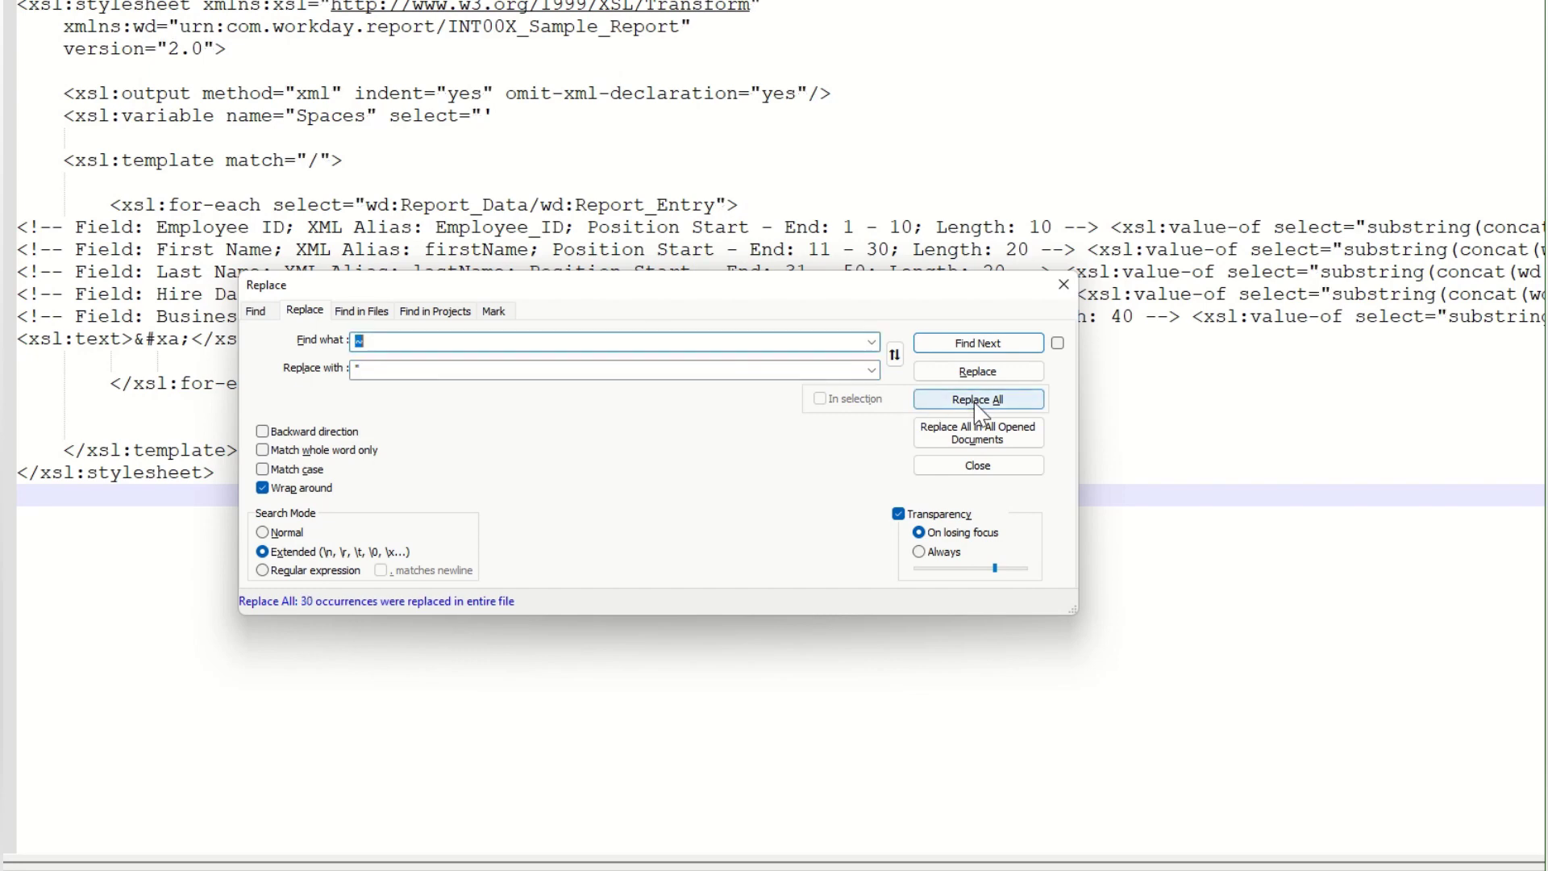
pyautogui.press('Escape')
pyautogui.click(850, 391)
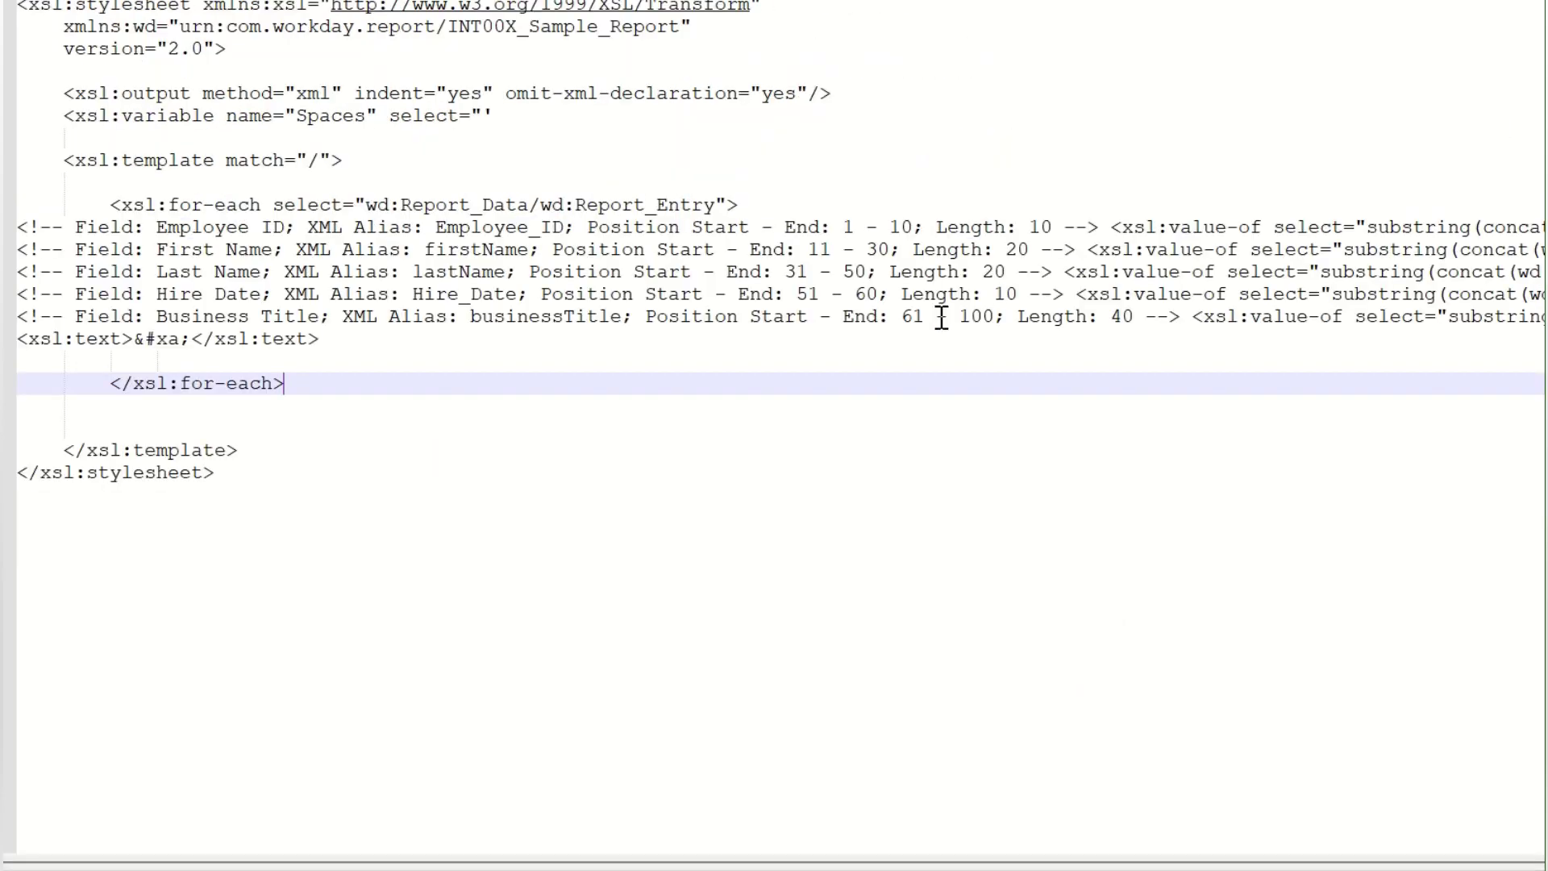
# Step: Save the cleaned-up XSLT code as new 24.xslt
pyautogui.click(941, 317)
pyautogui.hotkey('alt', 'f')
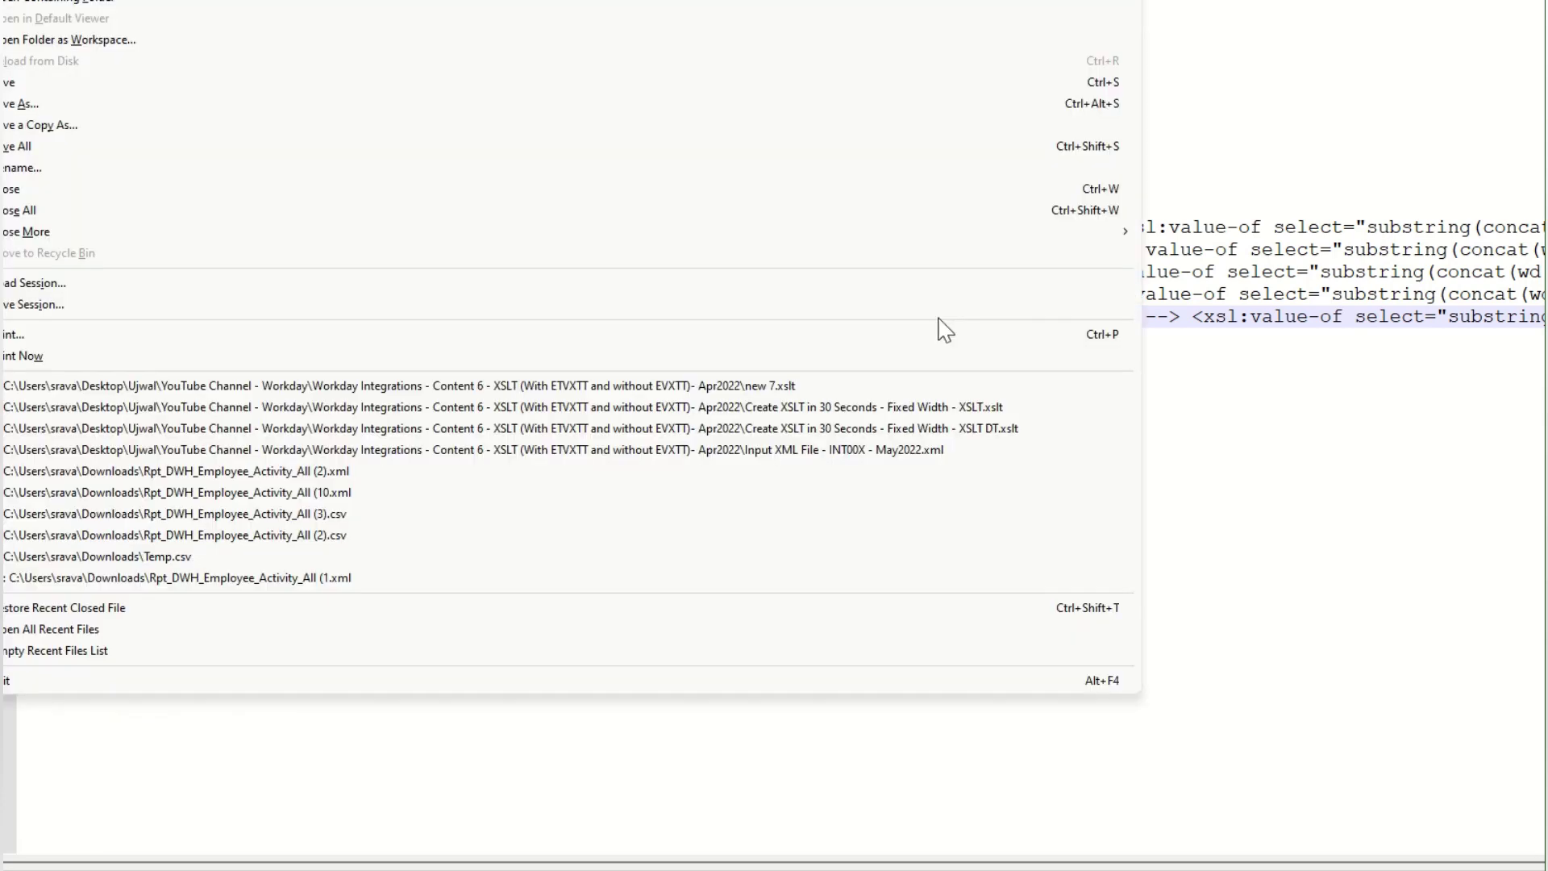
pyautogui.press('a')
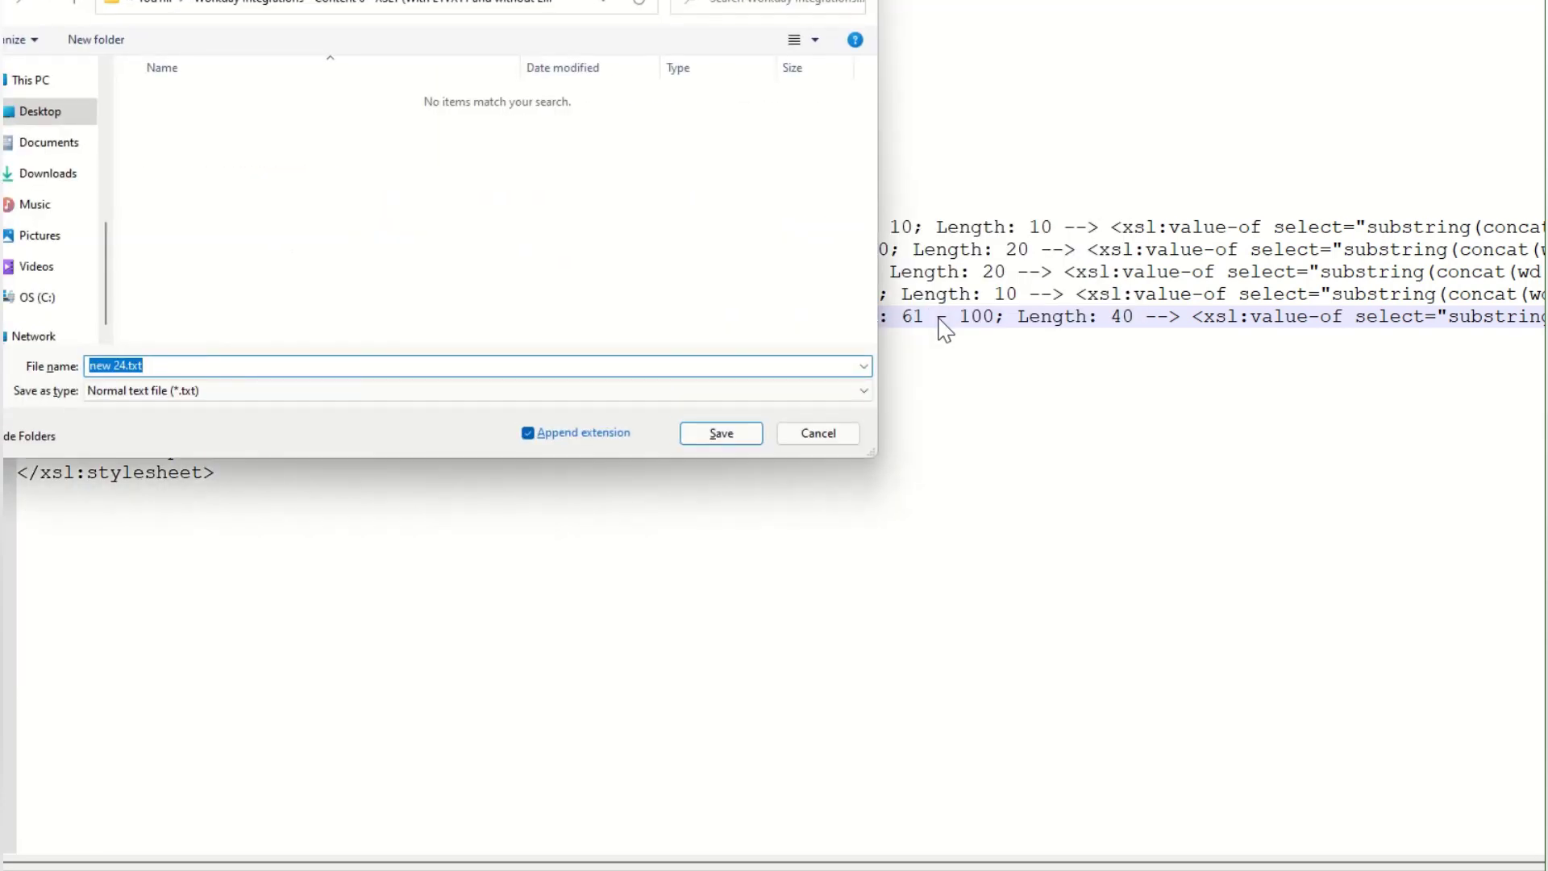
pyautogui.press('End')
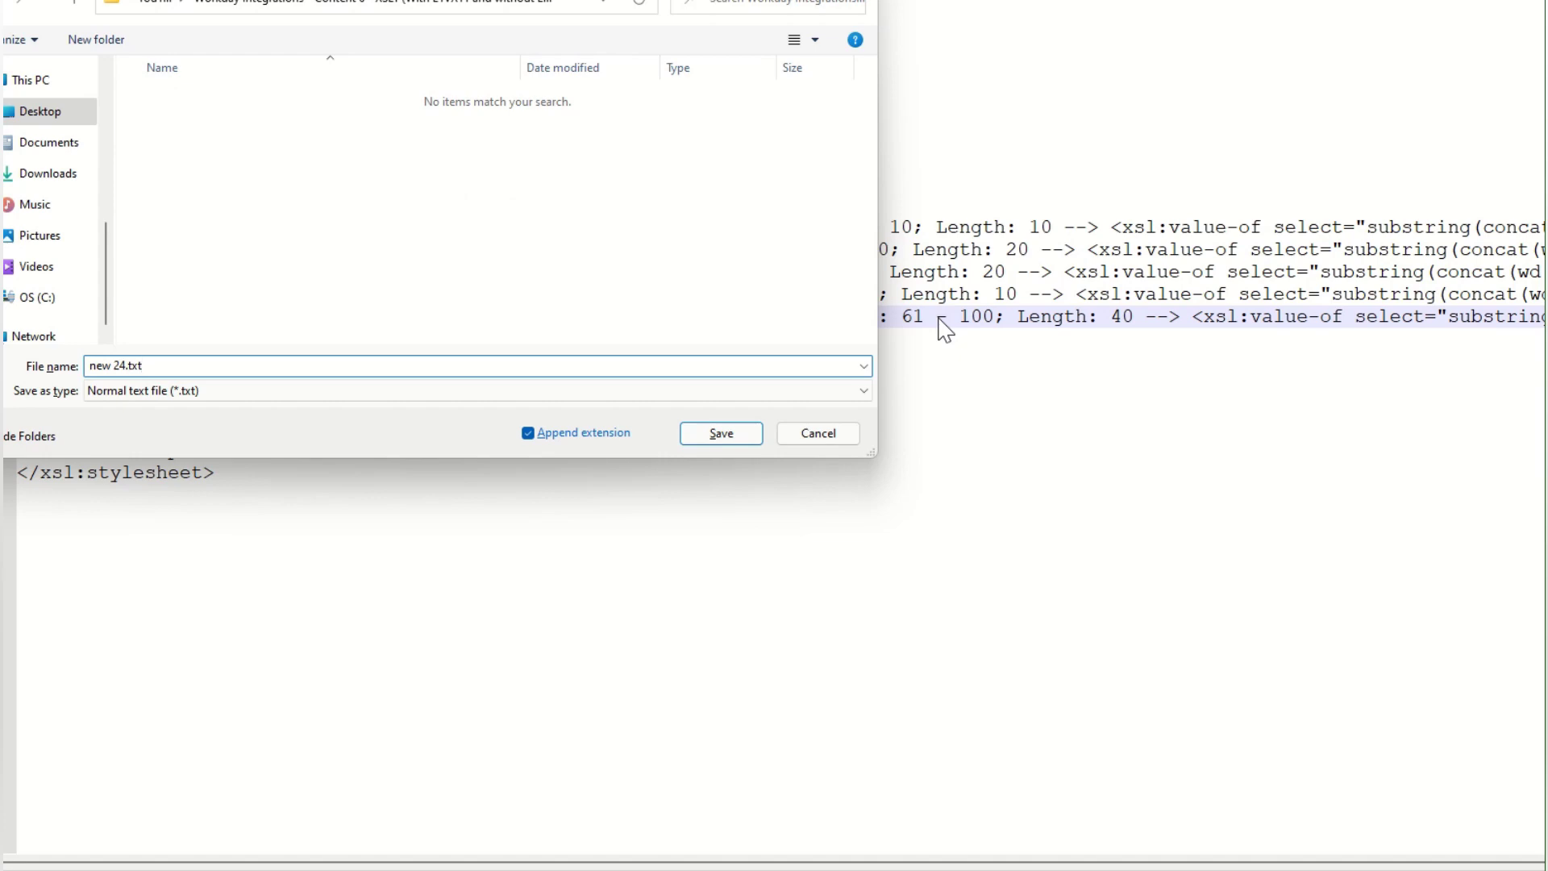
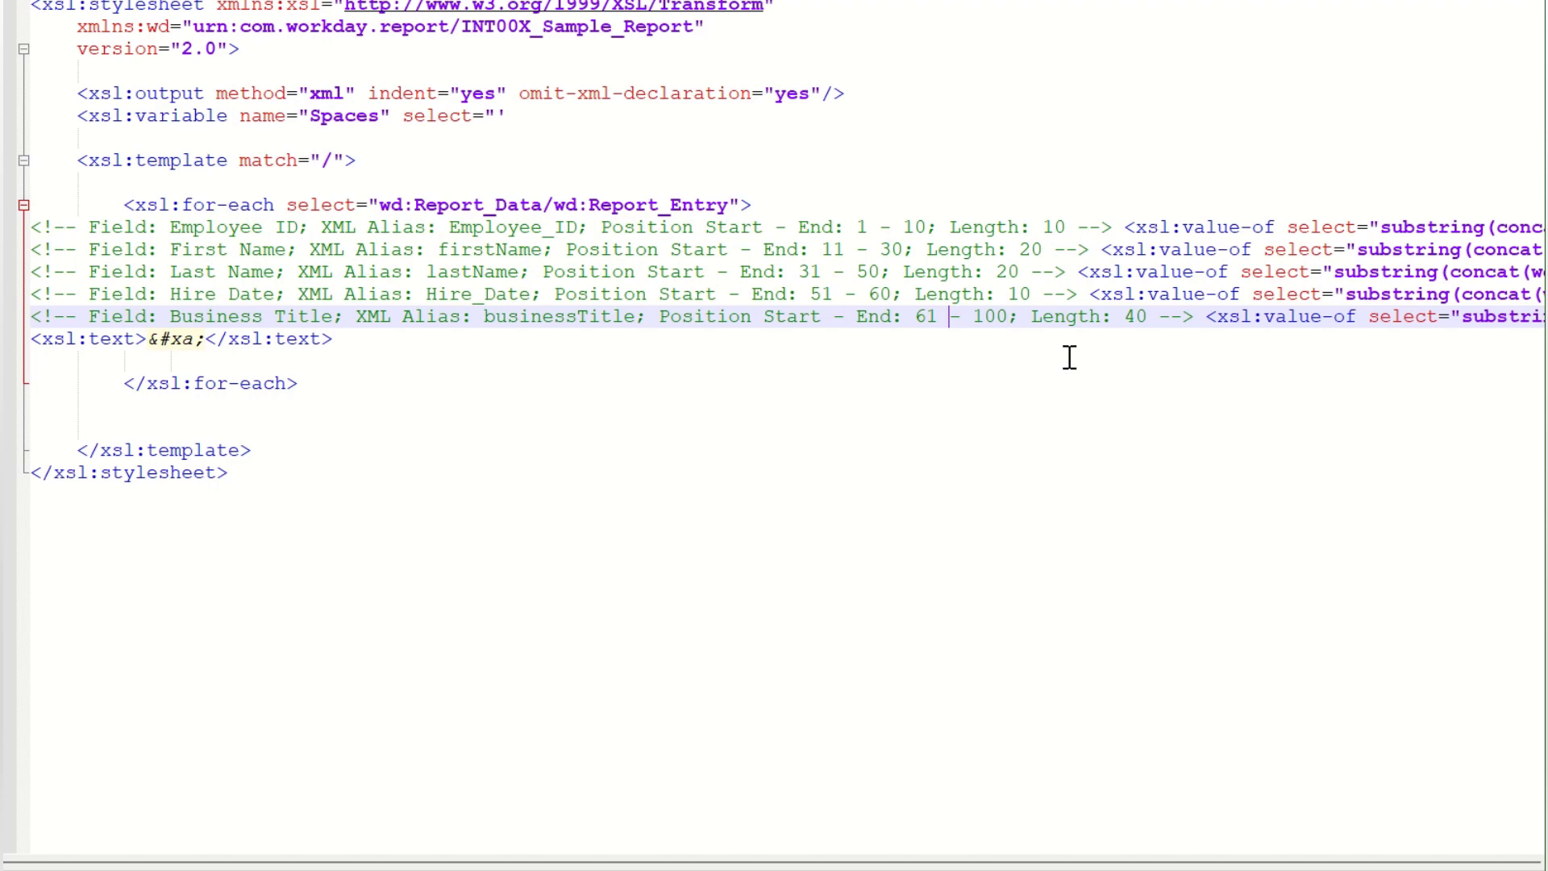
# Step: Pretty-print the whole XSLT document with indentation and select all of the formatted code
pyautogui.hotkey('ctrl', 'a')
pyautogui.hotkey('ctrl', 'alt', 'shift', 'b')
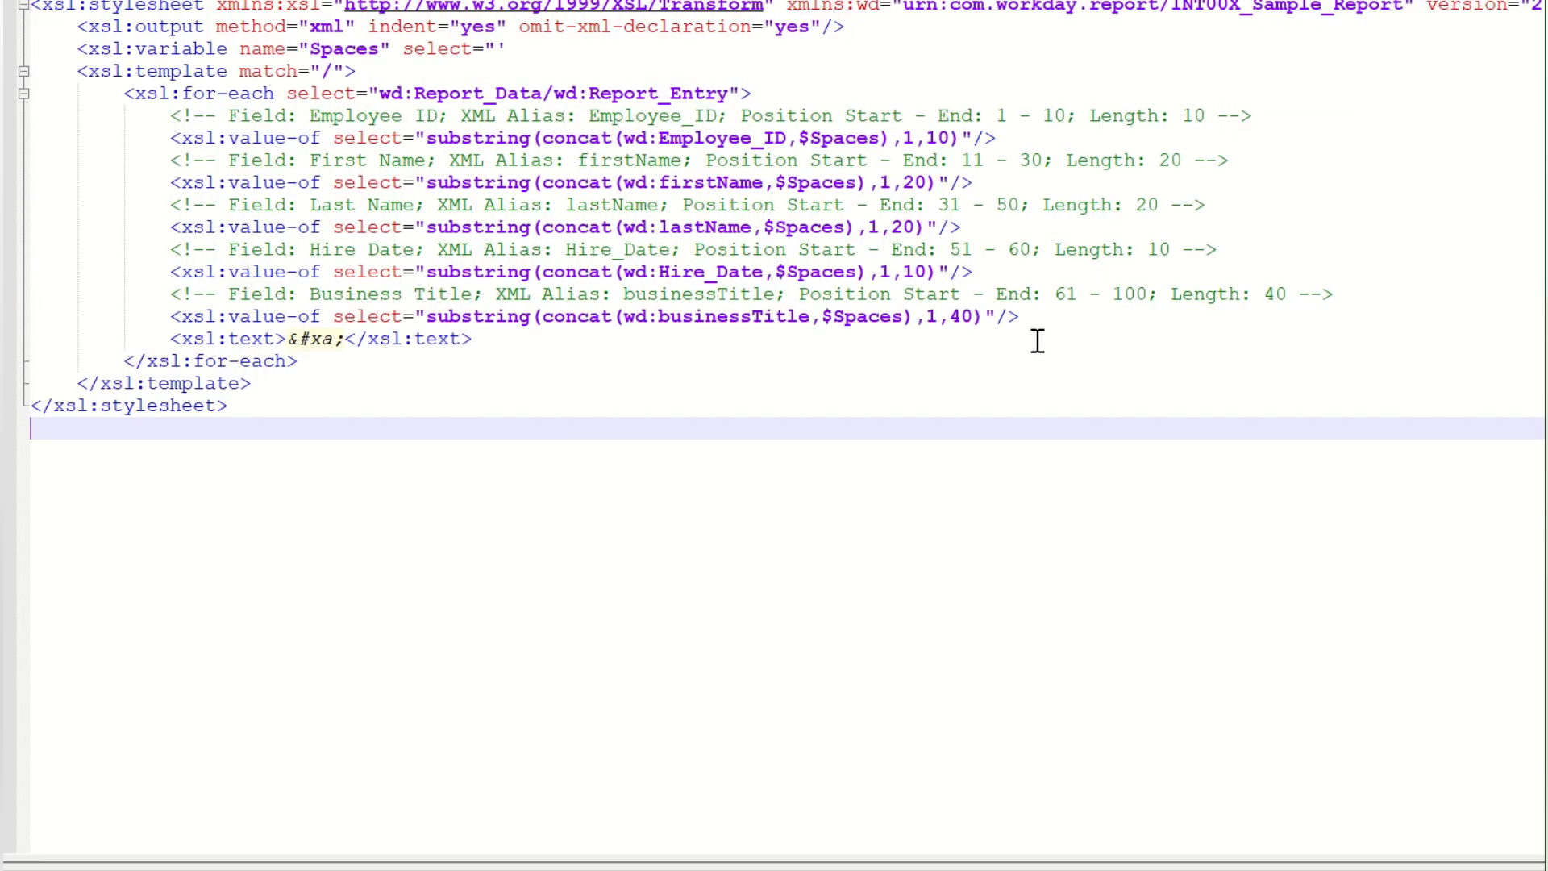
pyautogui.click(685, 409)
pyautogui.hotkey('ctrl', 'a')
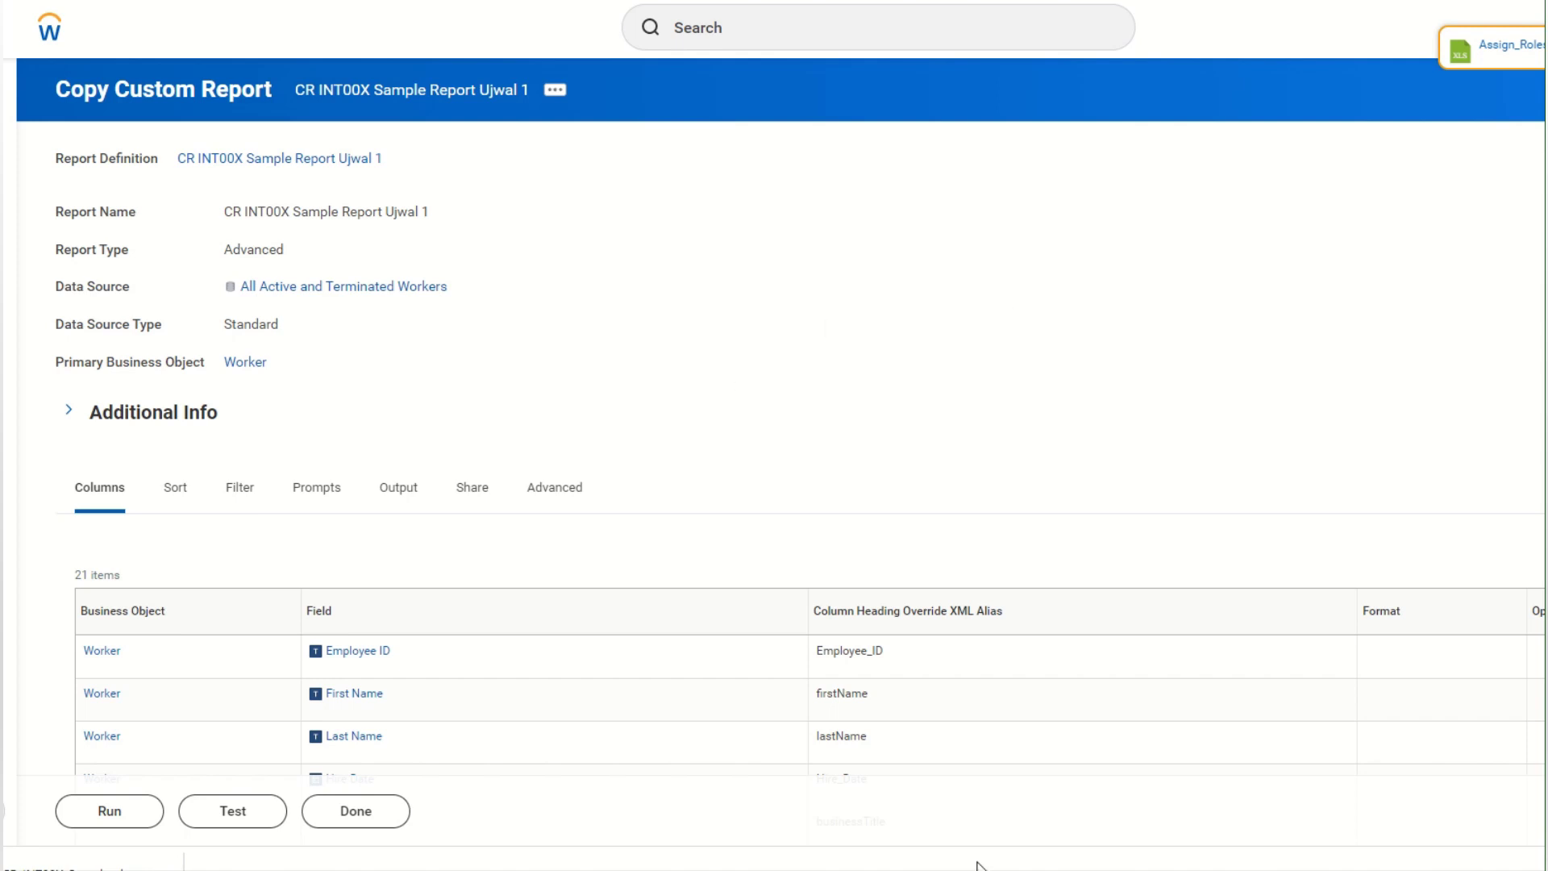
# Step: Switch to the Create XSLT in 20 Seconds workbook and paste the copied field names, XML aliases and lengths starting at the Employee ID row
pyautogui.moveTo(975, 861)
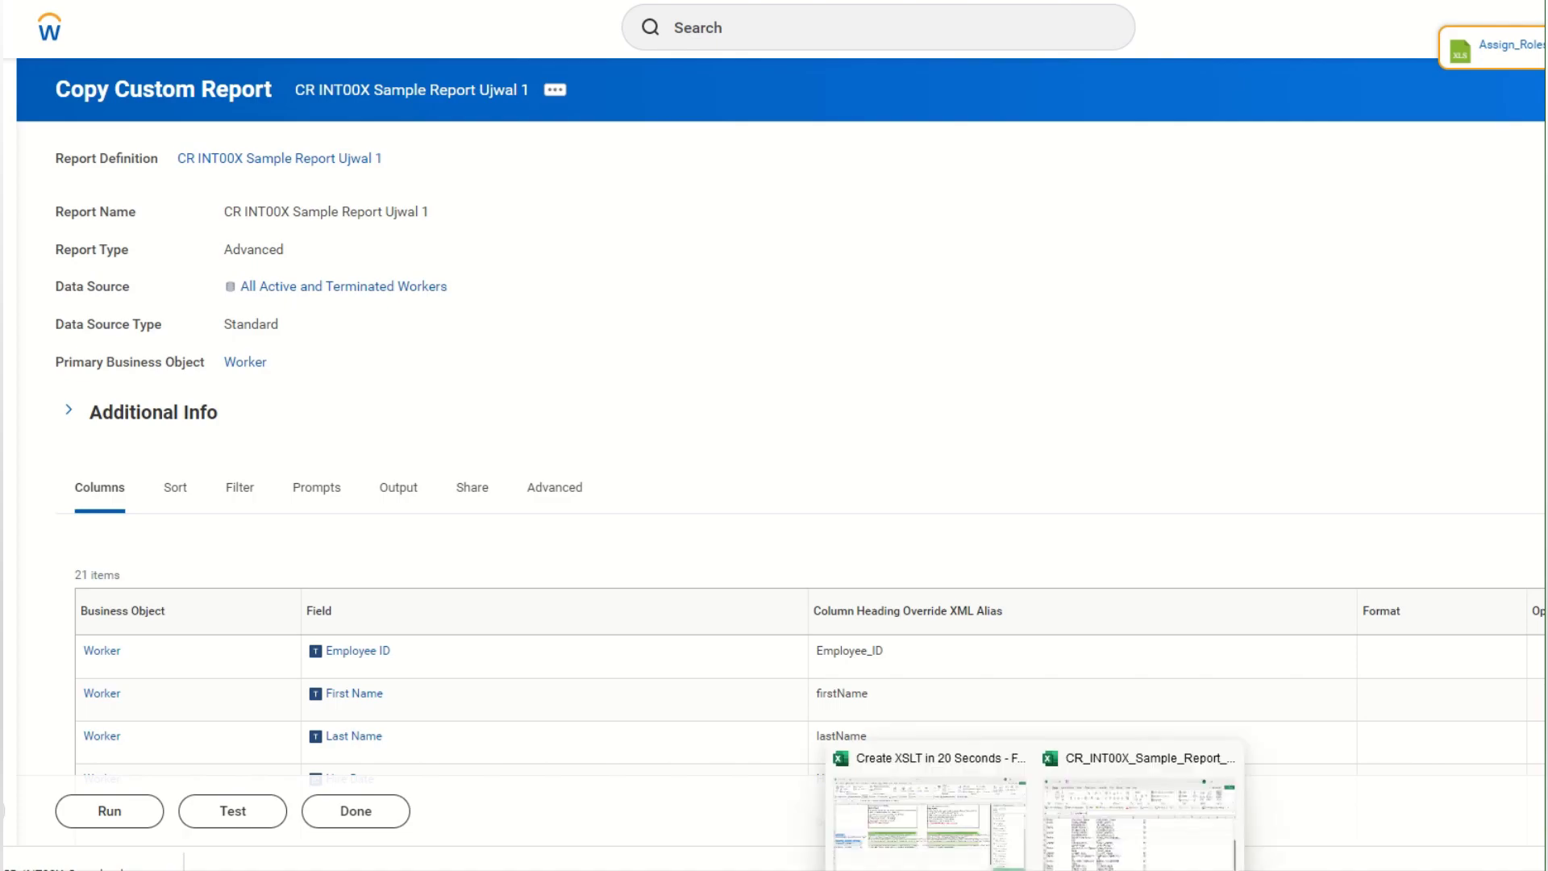
pyautogui.click(934, 787)
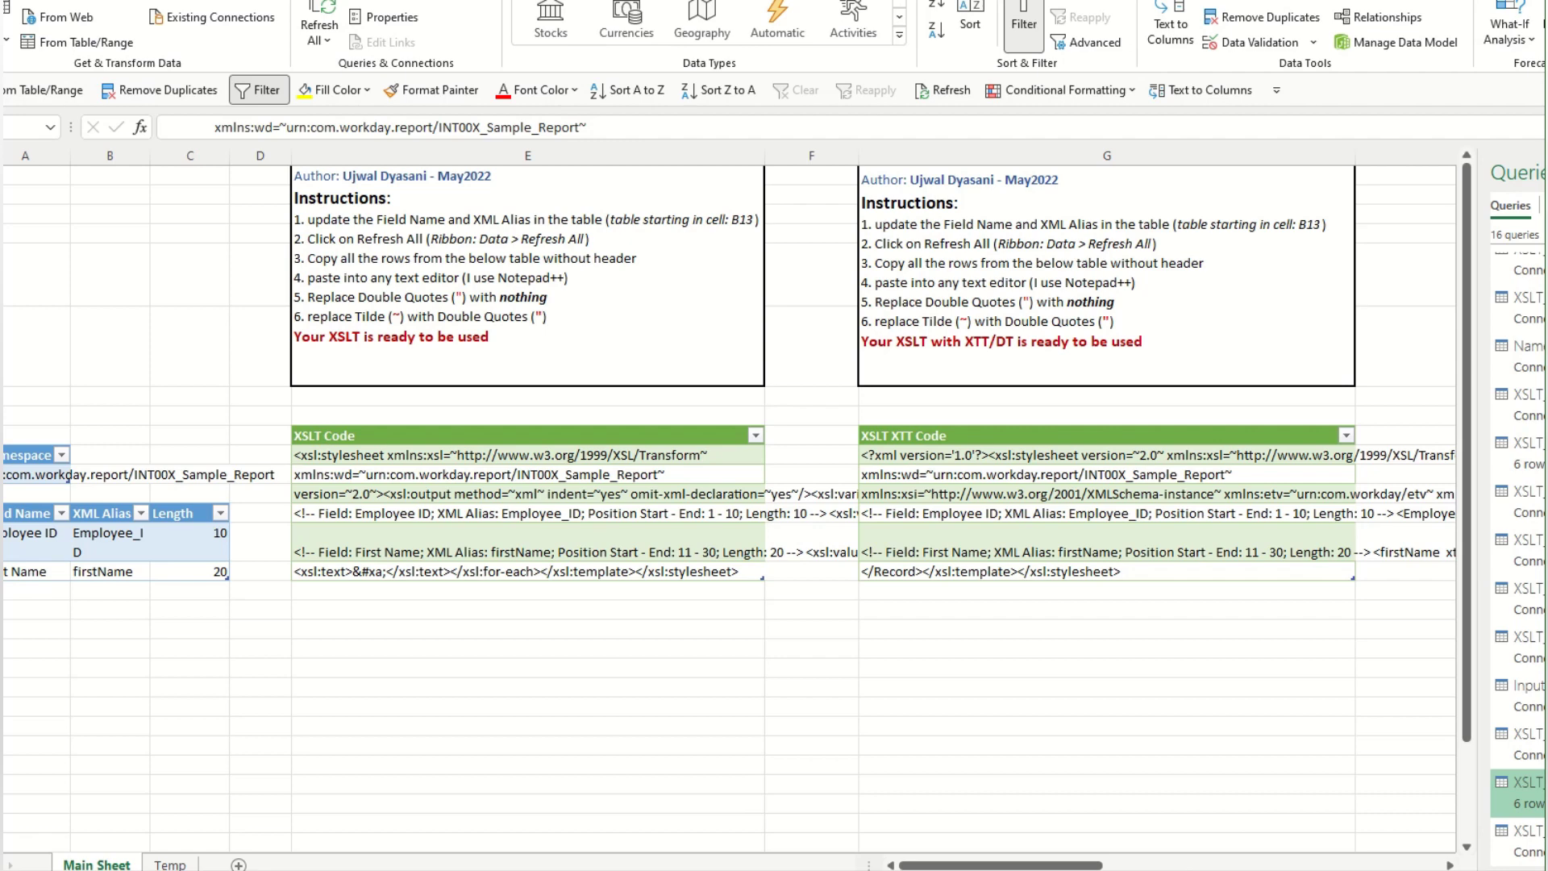
pyautogui.click(63, 541)
pyautogui.hotkey('ctrl', 'v')
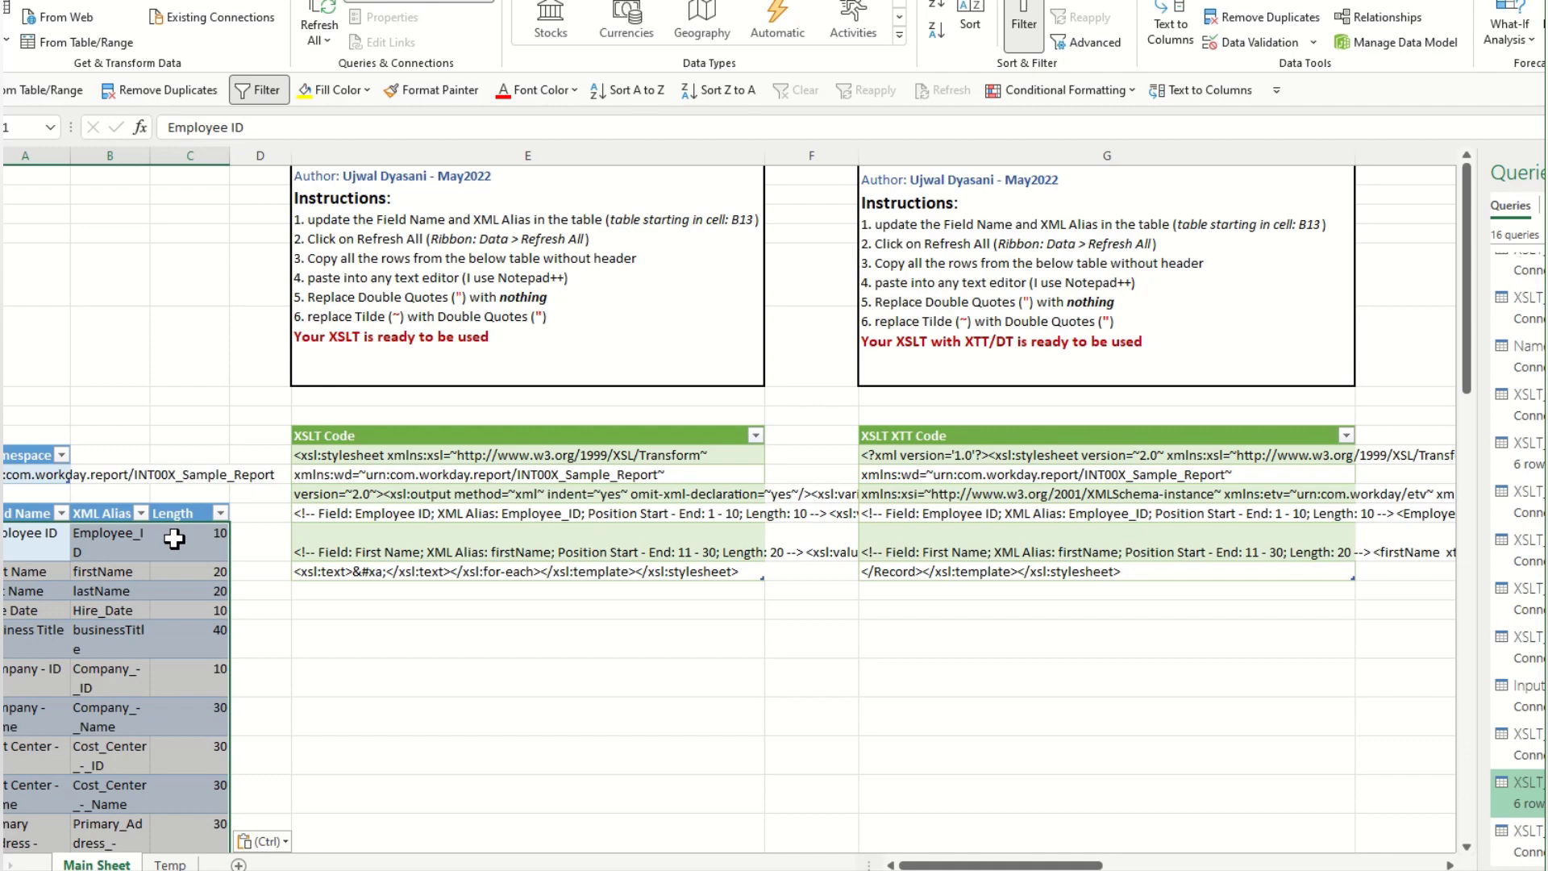
# Step: Refresh all workbook queries and copy every row of the XSLT XTT Code table without its header
pyautogui.click(1017, 456)
pyautogui.click(322, 16)
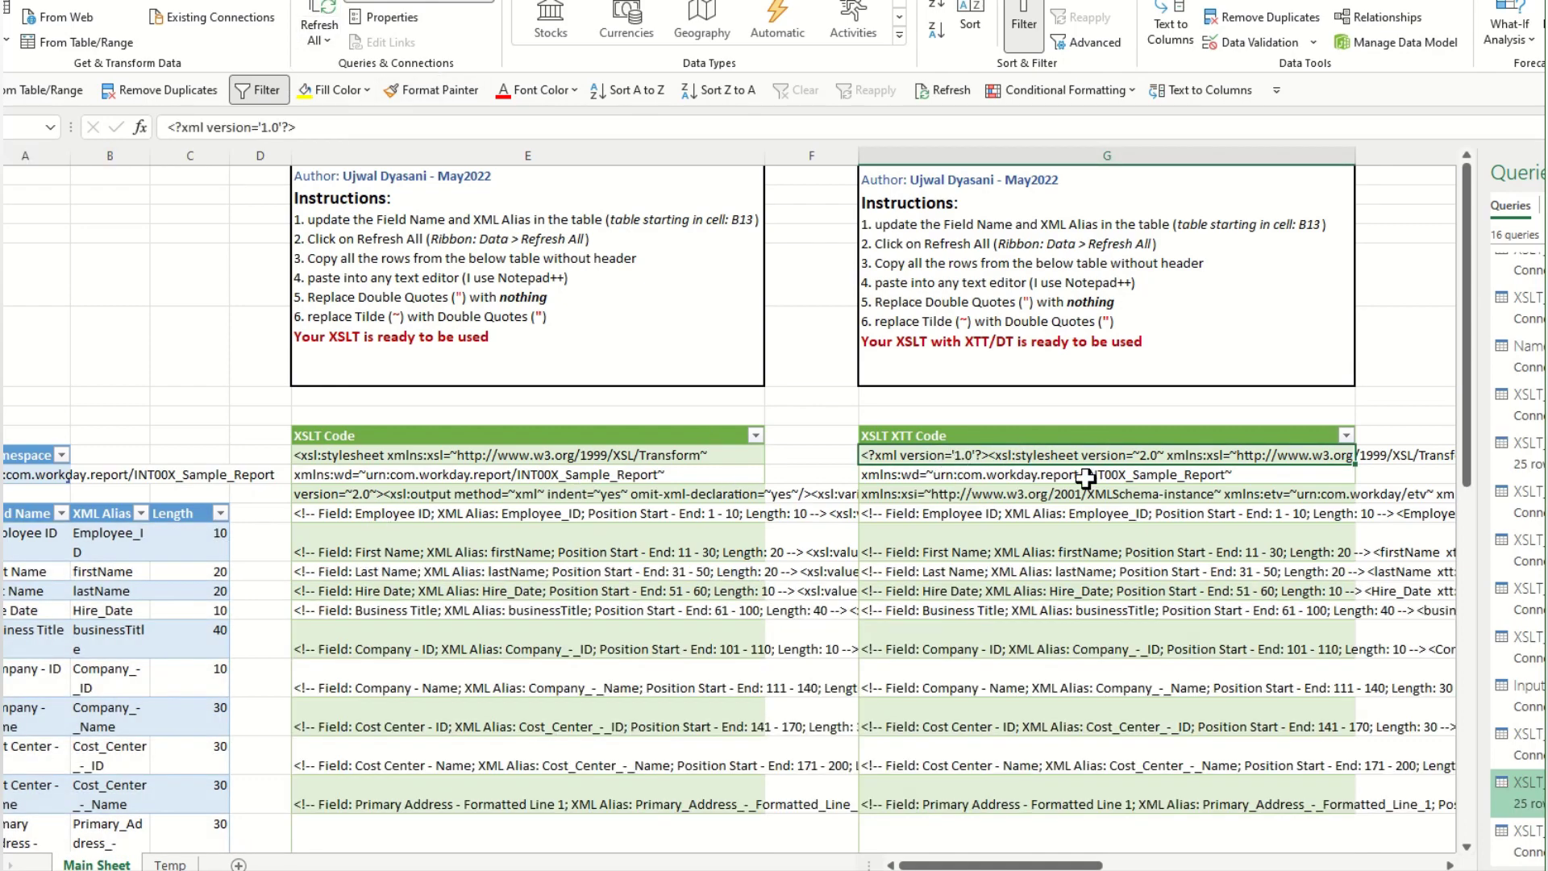
pyautogui.hotkey('ctrl', 'shift', 'Down')
pyautogui.hotkey('ctrl', 'c')
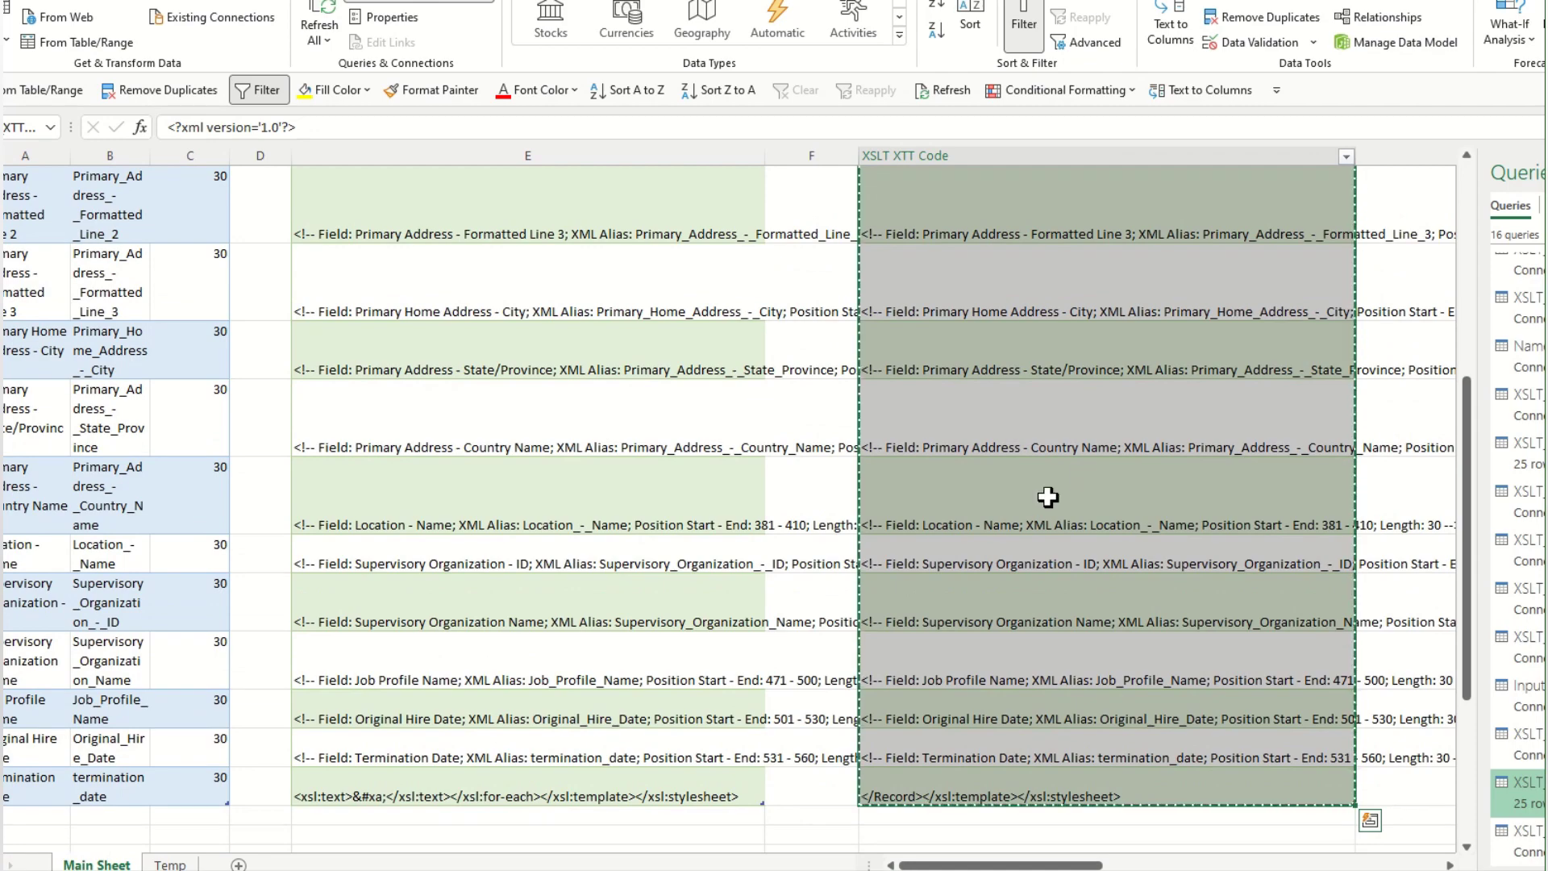
# Step: Switch to the text editor and replace the document's entire content with the copied XSLT XTT code rows
pyautogui.hotkey('alt', 'Tab')
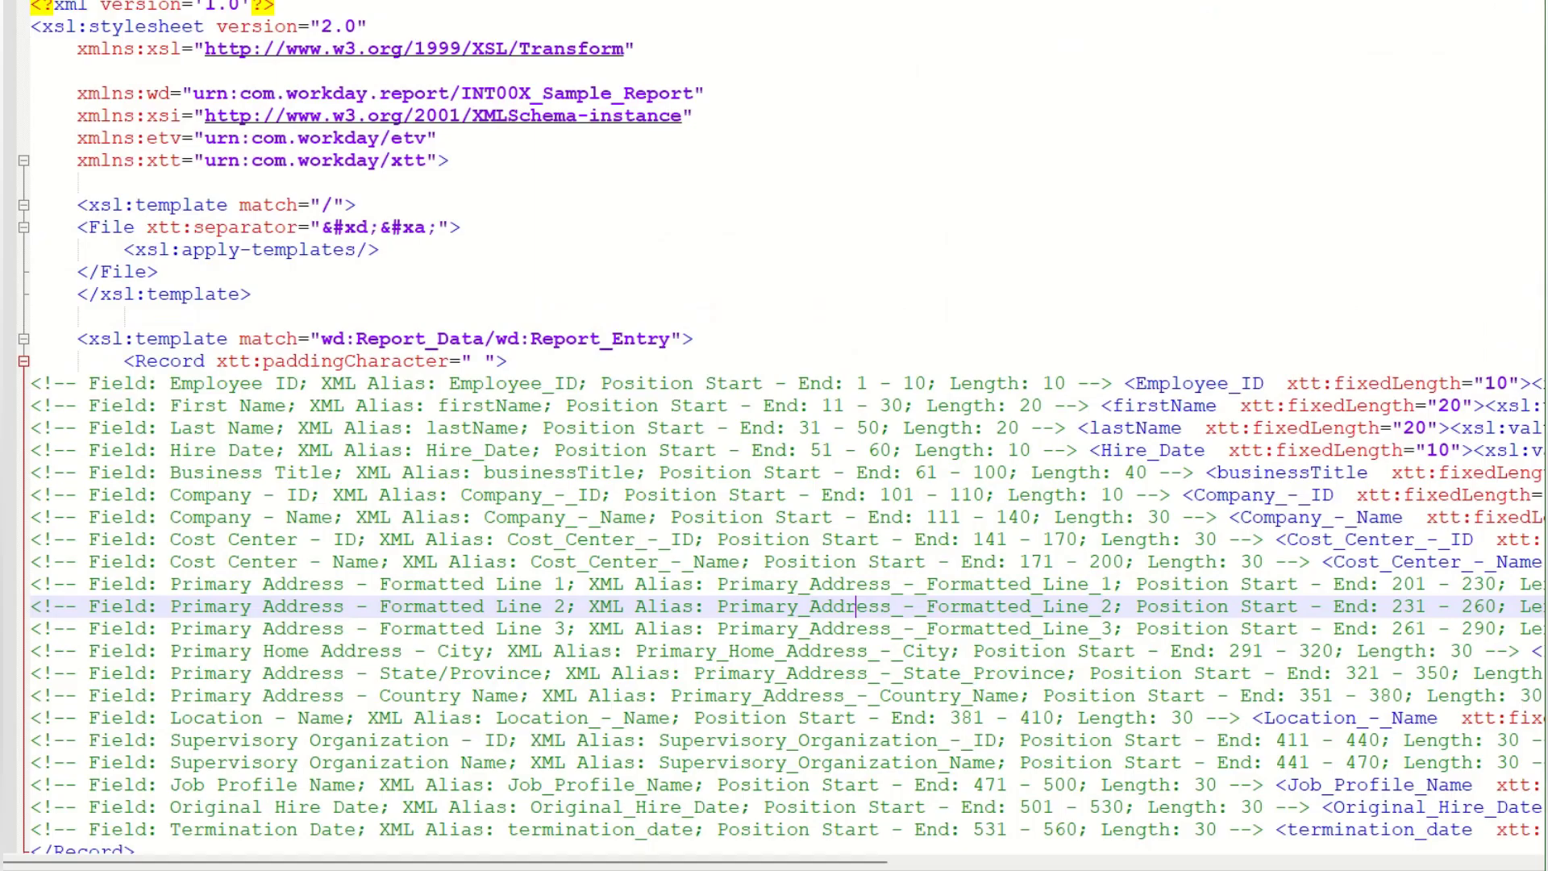
pyautogui.click(809, 430)
pyautogui.hotkey('ctrl', 'a')
pyautogui.press('Delete')
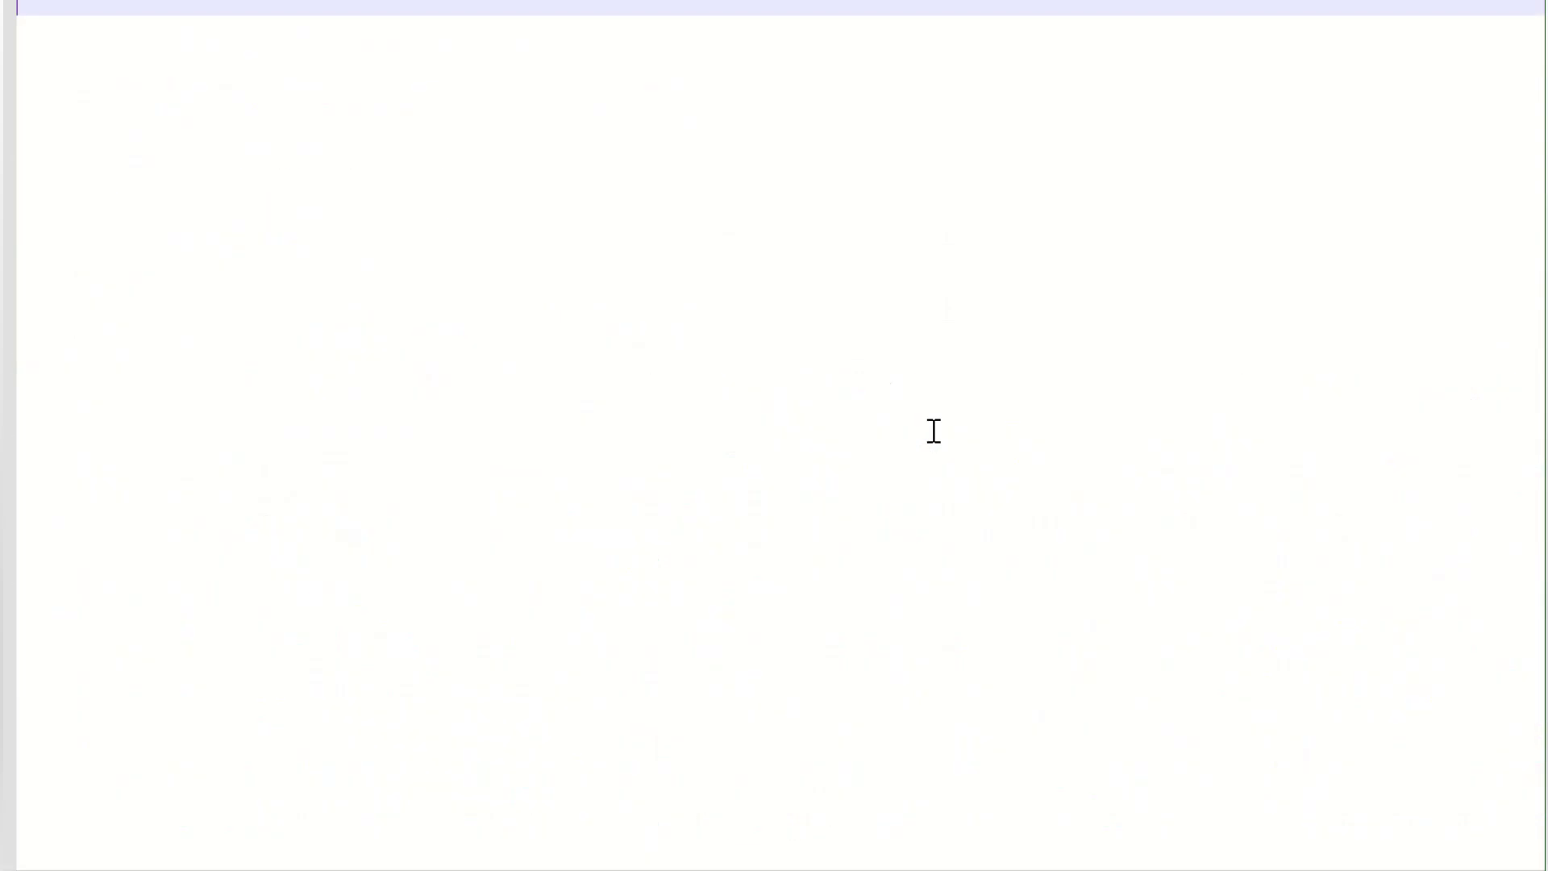
pyautogui.hotkey('ctrl', 'v')
# Step: Replace all double quotes in the pasted XTT code with nothing
pyautogui.hotkey('ctrl', 'h')
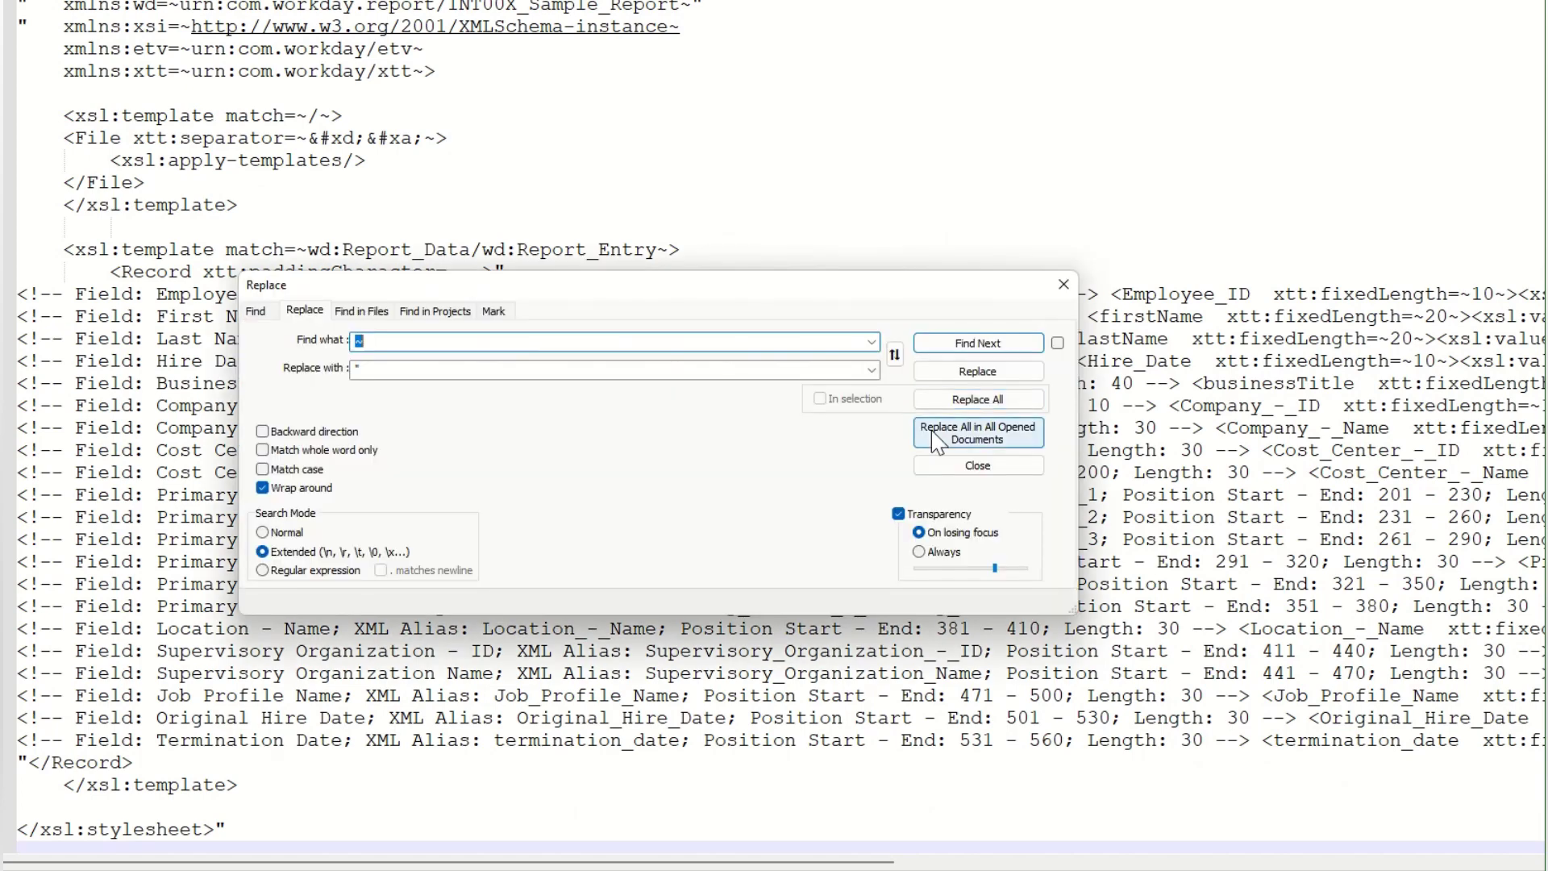
pyautogui.write('"')
pyautogui.press('Tab')
pyautogui.press('BackSpace')
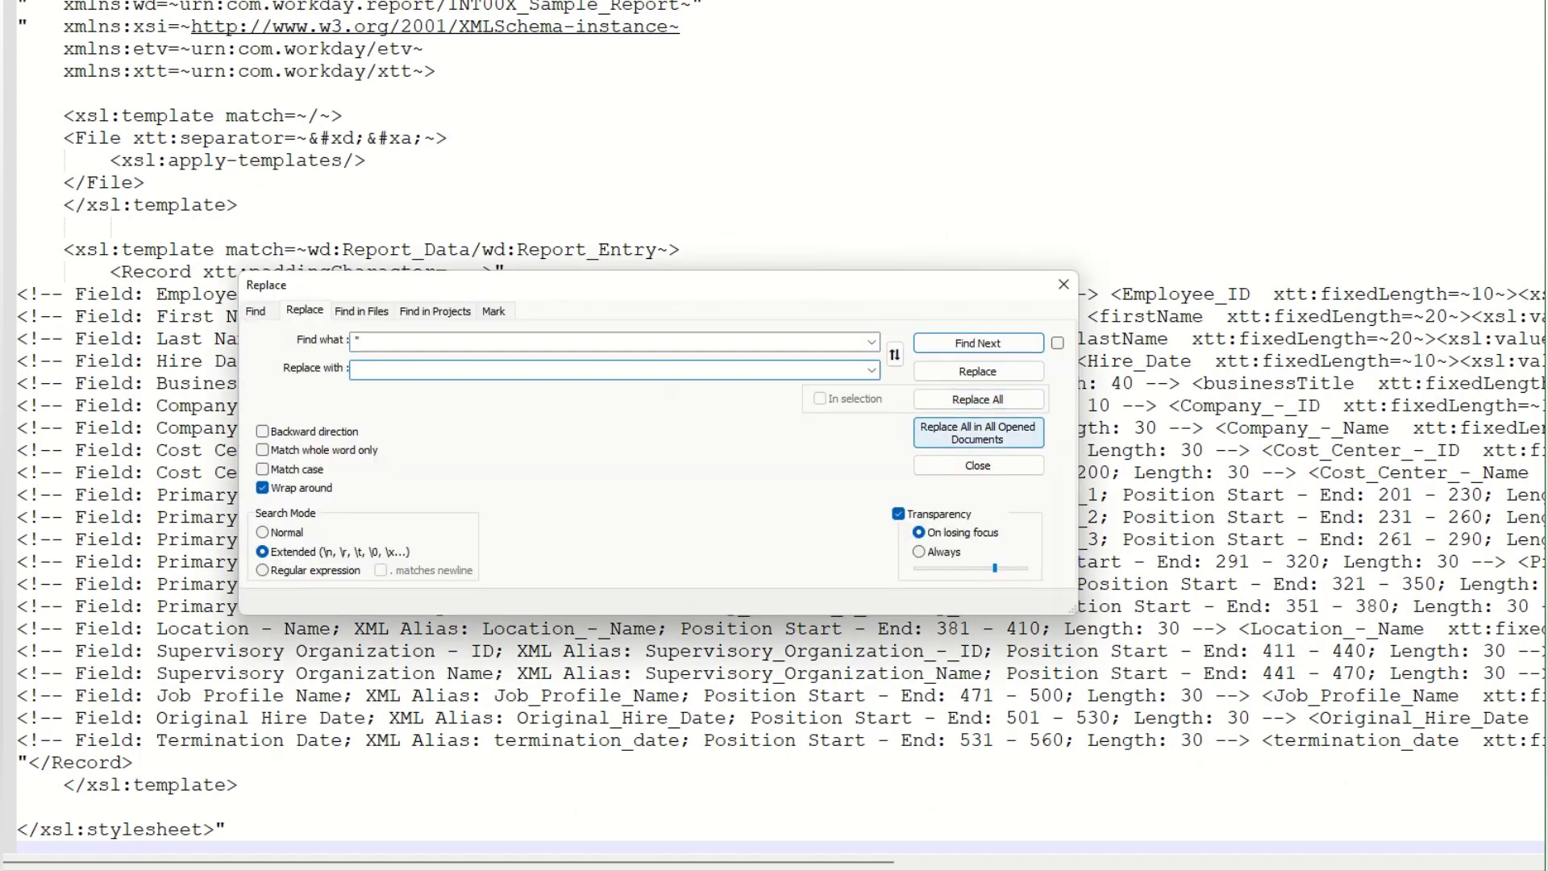
pyautogui.click(1024, 400)
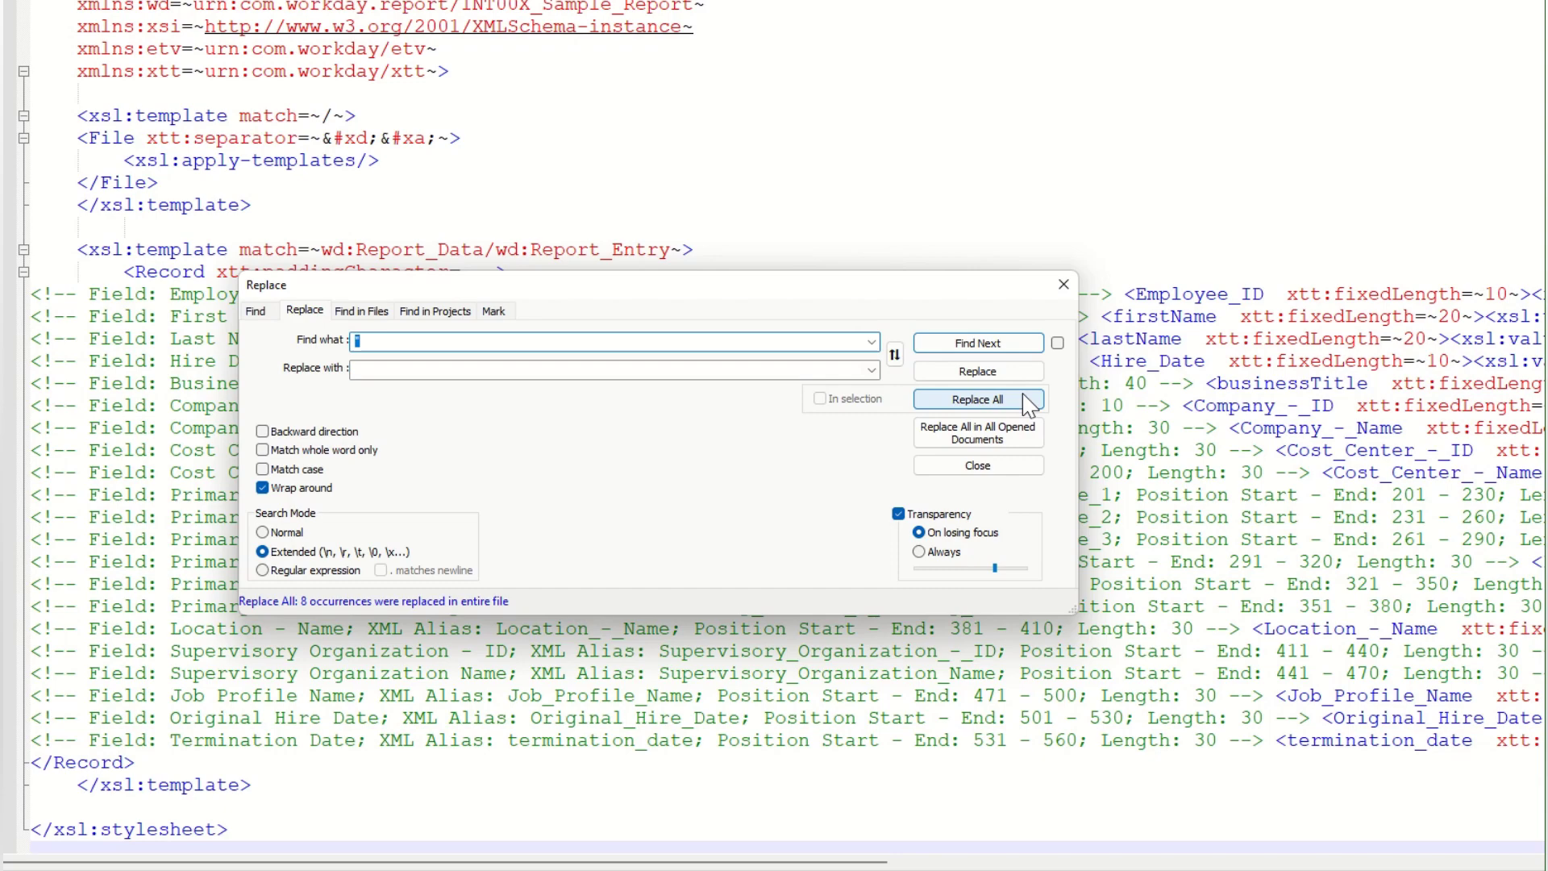
# Step: Replace all tildes in the XTT code with double quotes and leave the replace dialog
pyautogui.write('~')
pyautogui.press('Tab')
pyautogui.write('"')
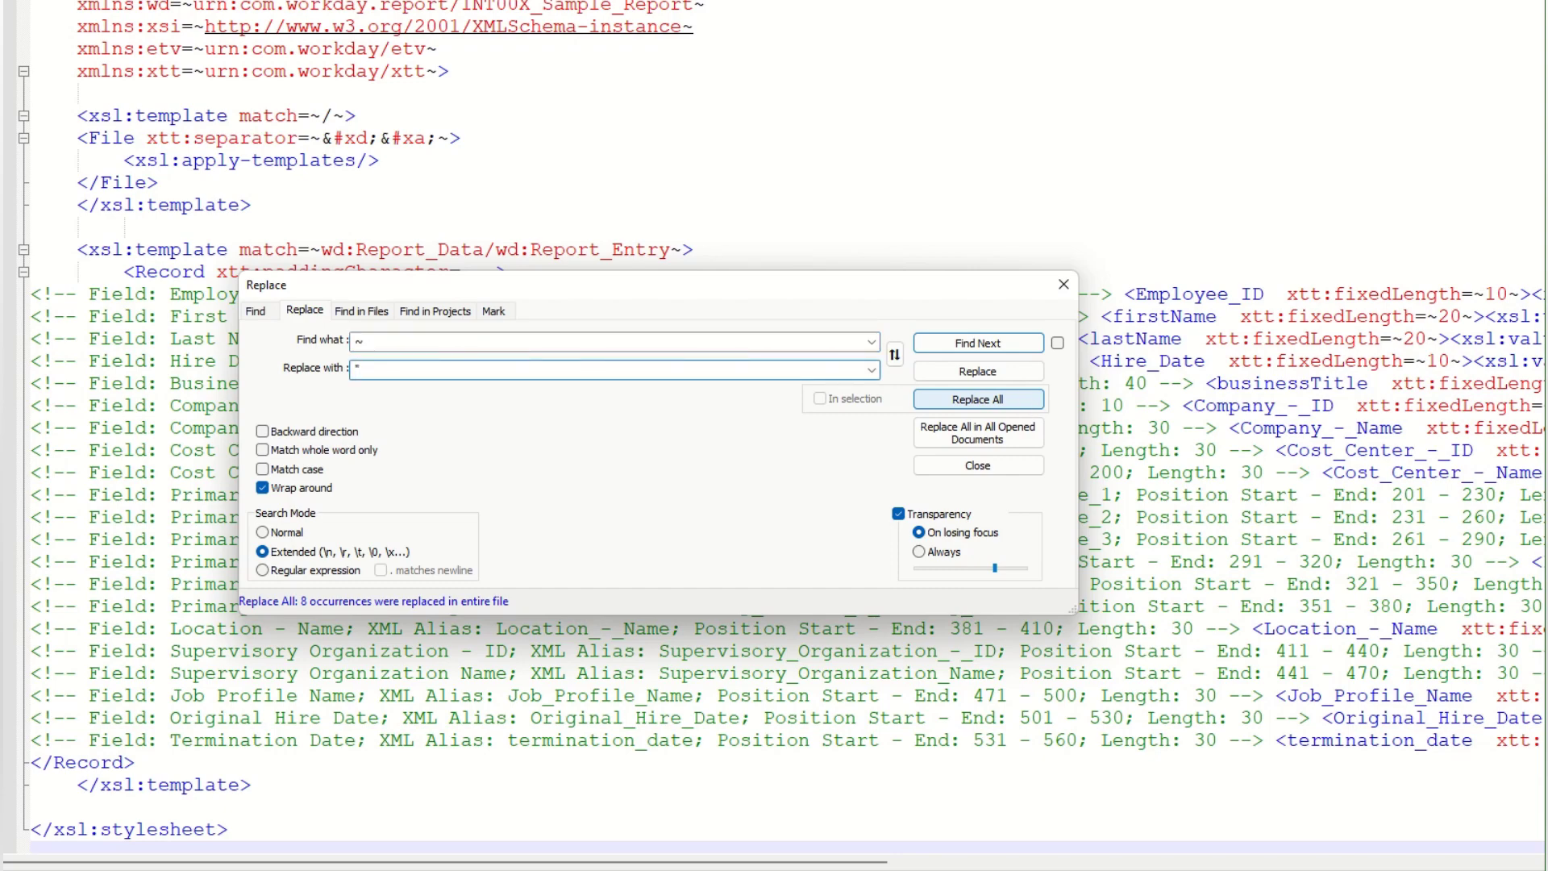
pyautogui.click(1000, 399)
pyautogui.press('Escape')
# Step: Save the cleaned-up XTT code under the file name XSLT_DT_3 Min Challenge.xslt
pyautogui.hotkey('ctrl', 'a')
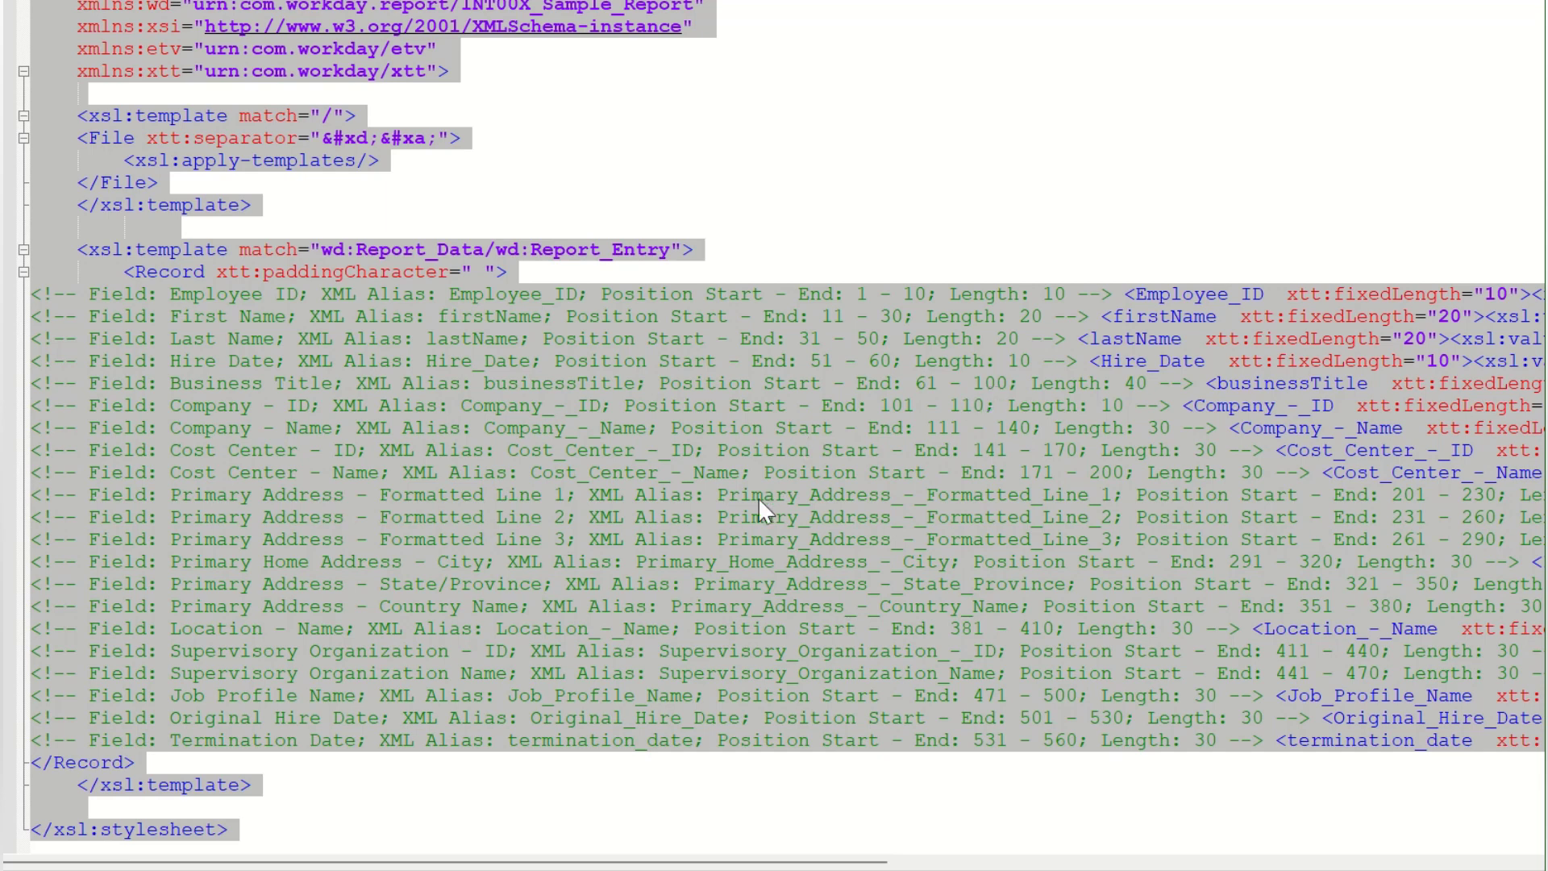
pyautogui.hotkey('alt', 'f')
pyautogui.press('a')
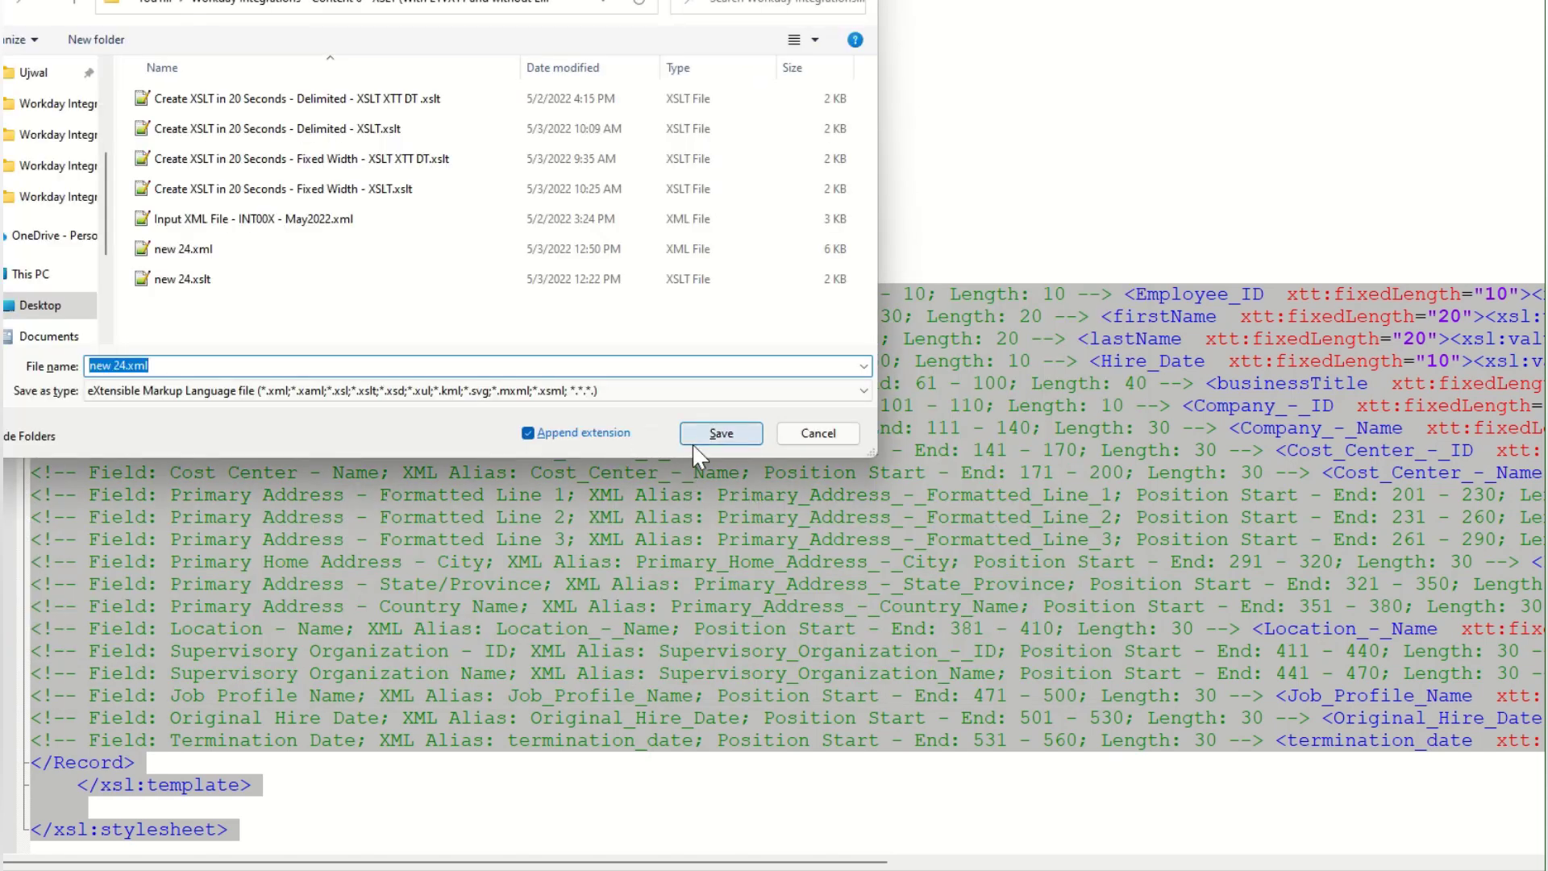
pyautogui.write('XSLT_DT_3 Min')
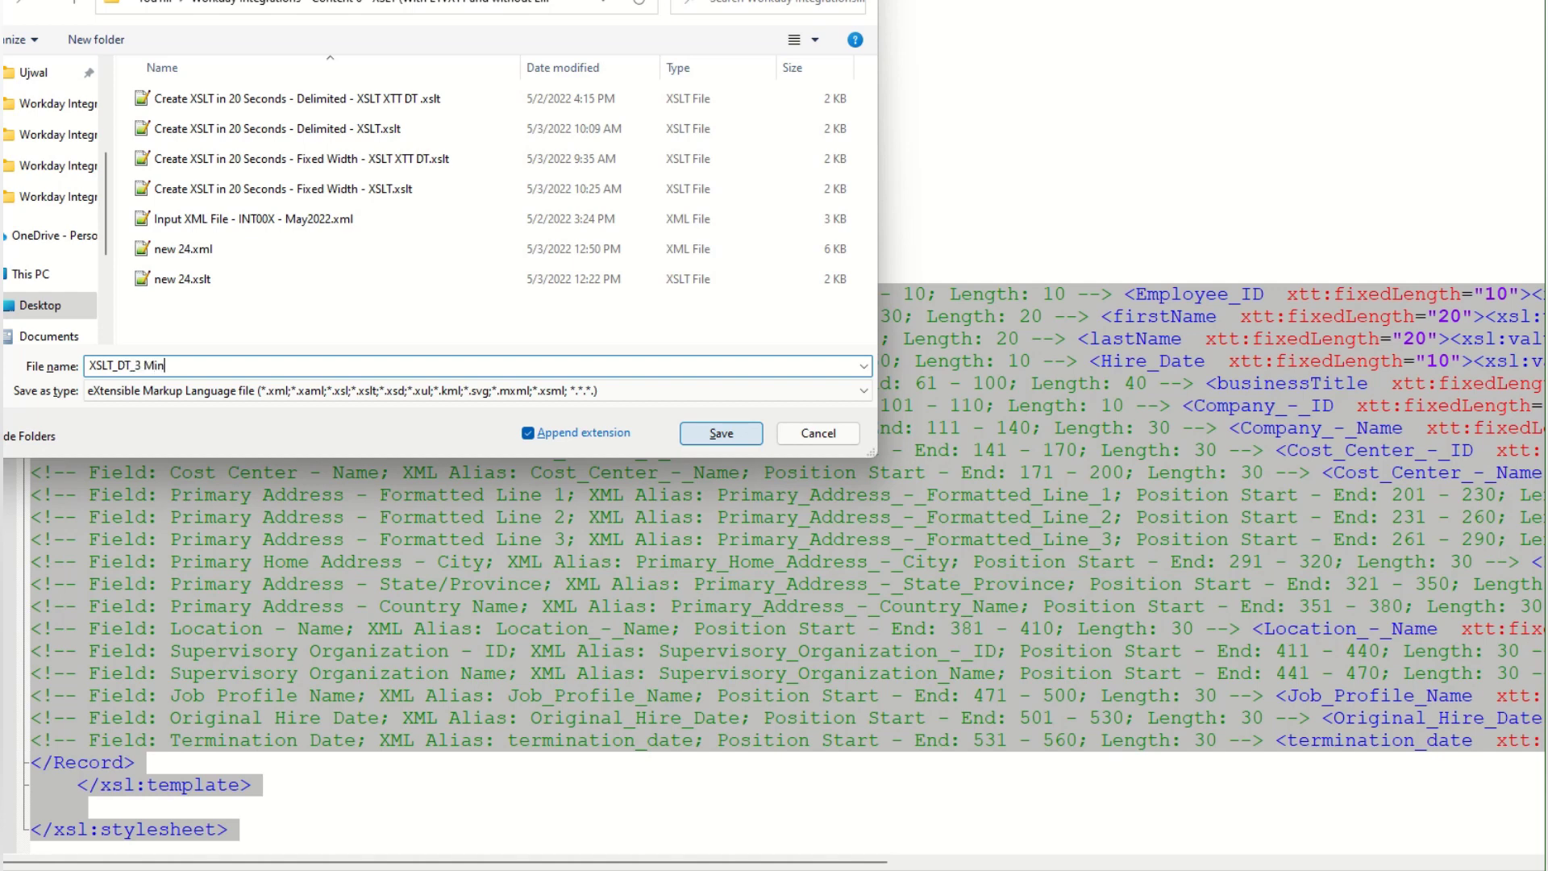
pyautogui.write(' Challenge.xslt')
pyautogui.moveTo(701, 1); pyautogui.dragTo(711, 16)
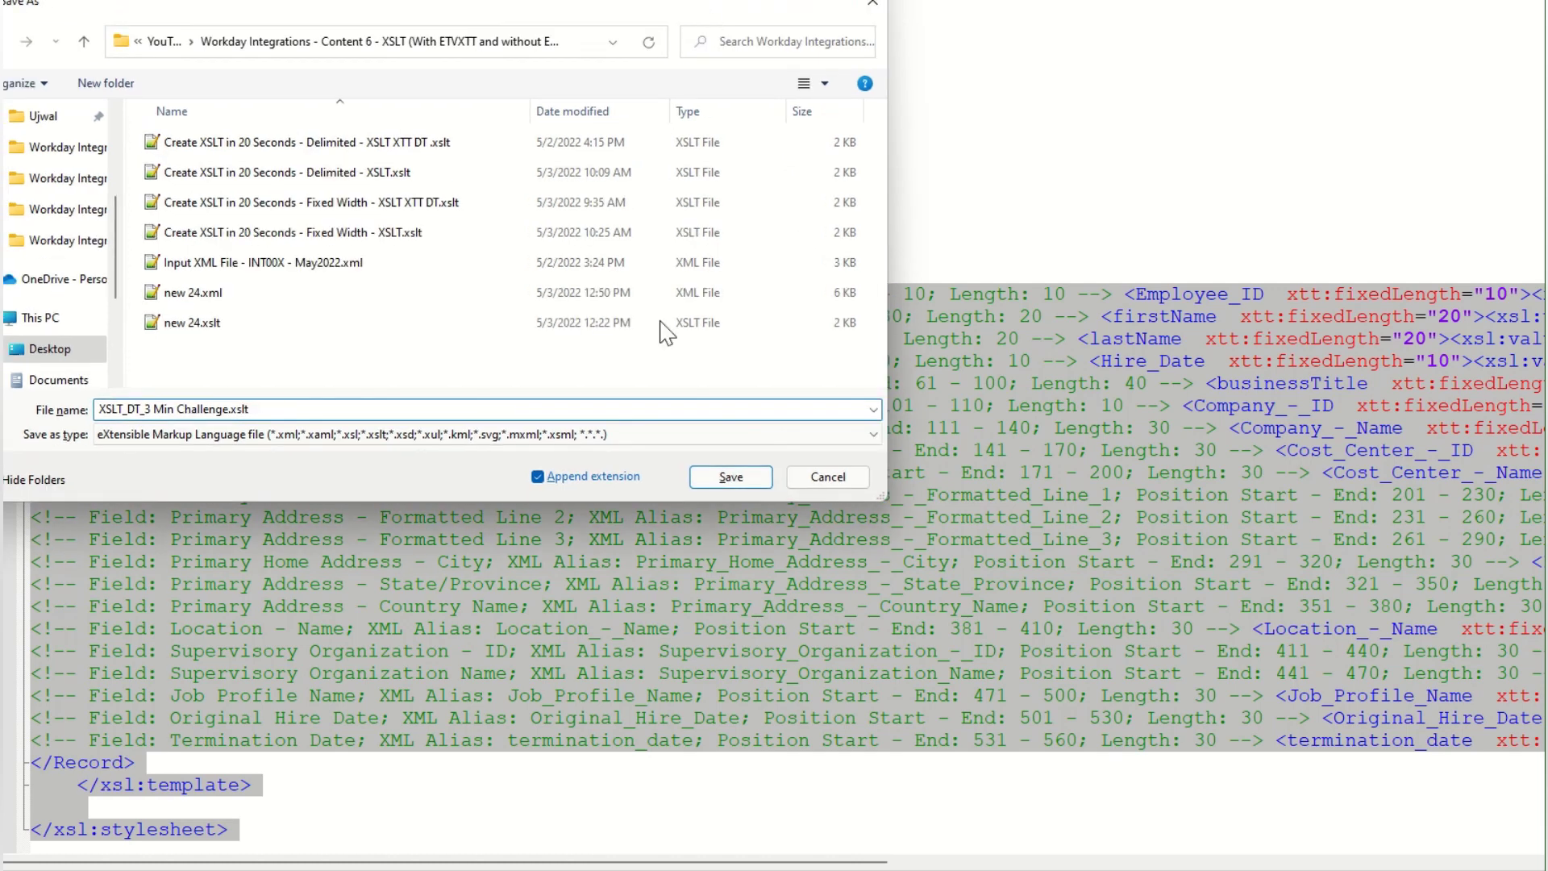
pyautogui.click(720, 478)
pyautogui.click(779, 351)
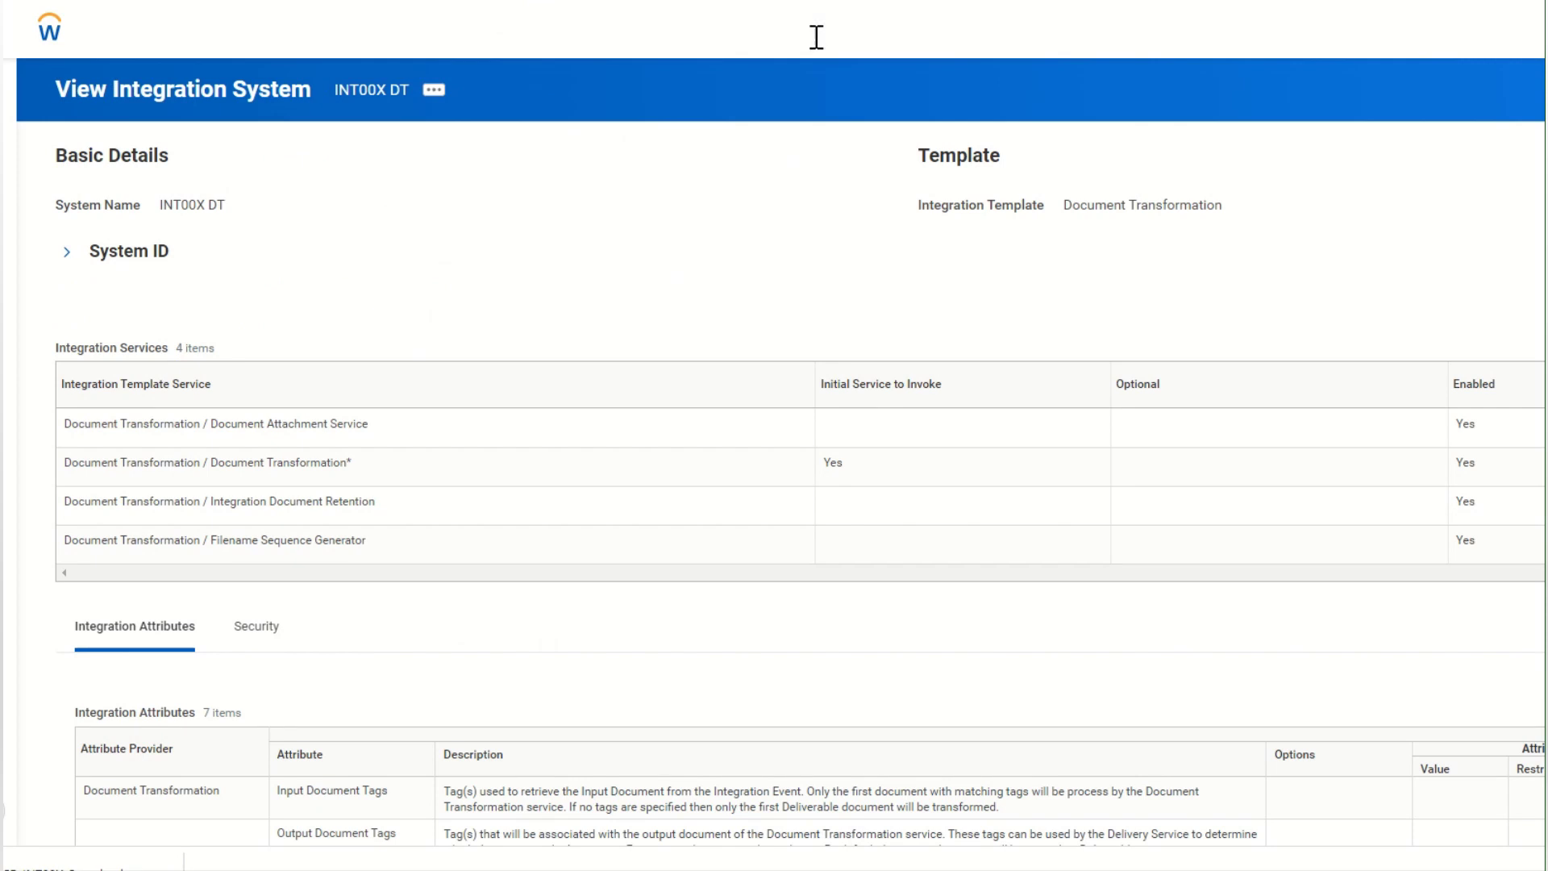
# Step: Switch to Workday, search for "cre int sys" and open the Create Integration System task
pyautogui.click(816, 37)
pyautogui.press('BackSpace')
pyautogui.write('sys')
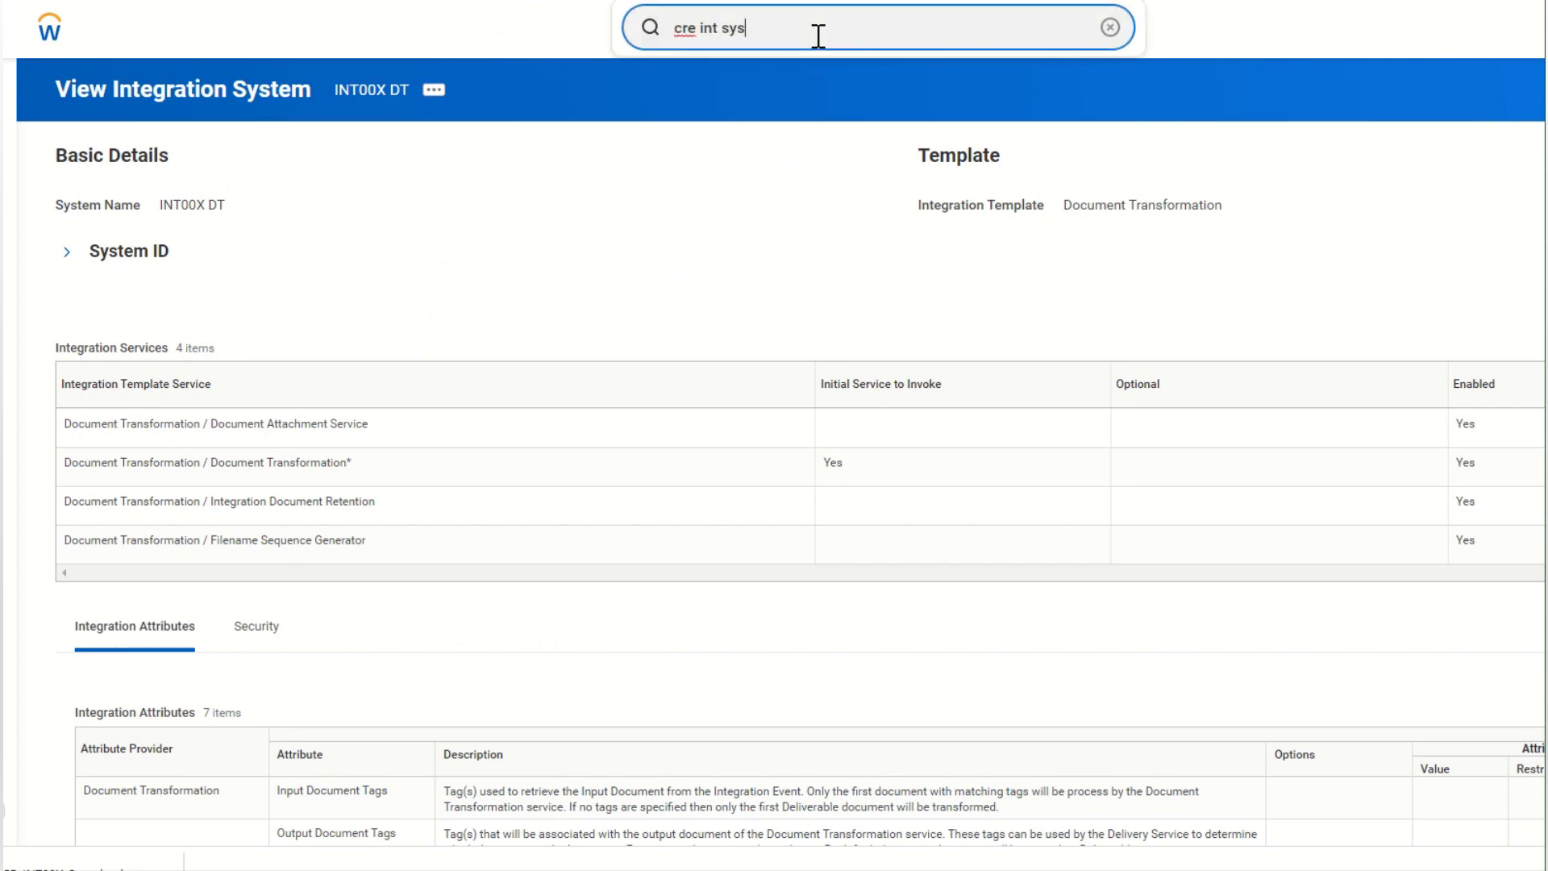
pyautogui.click(752, 93)
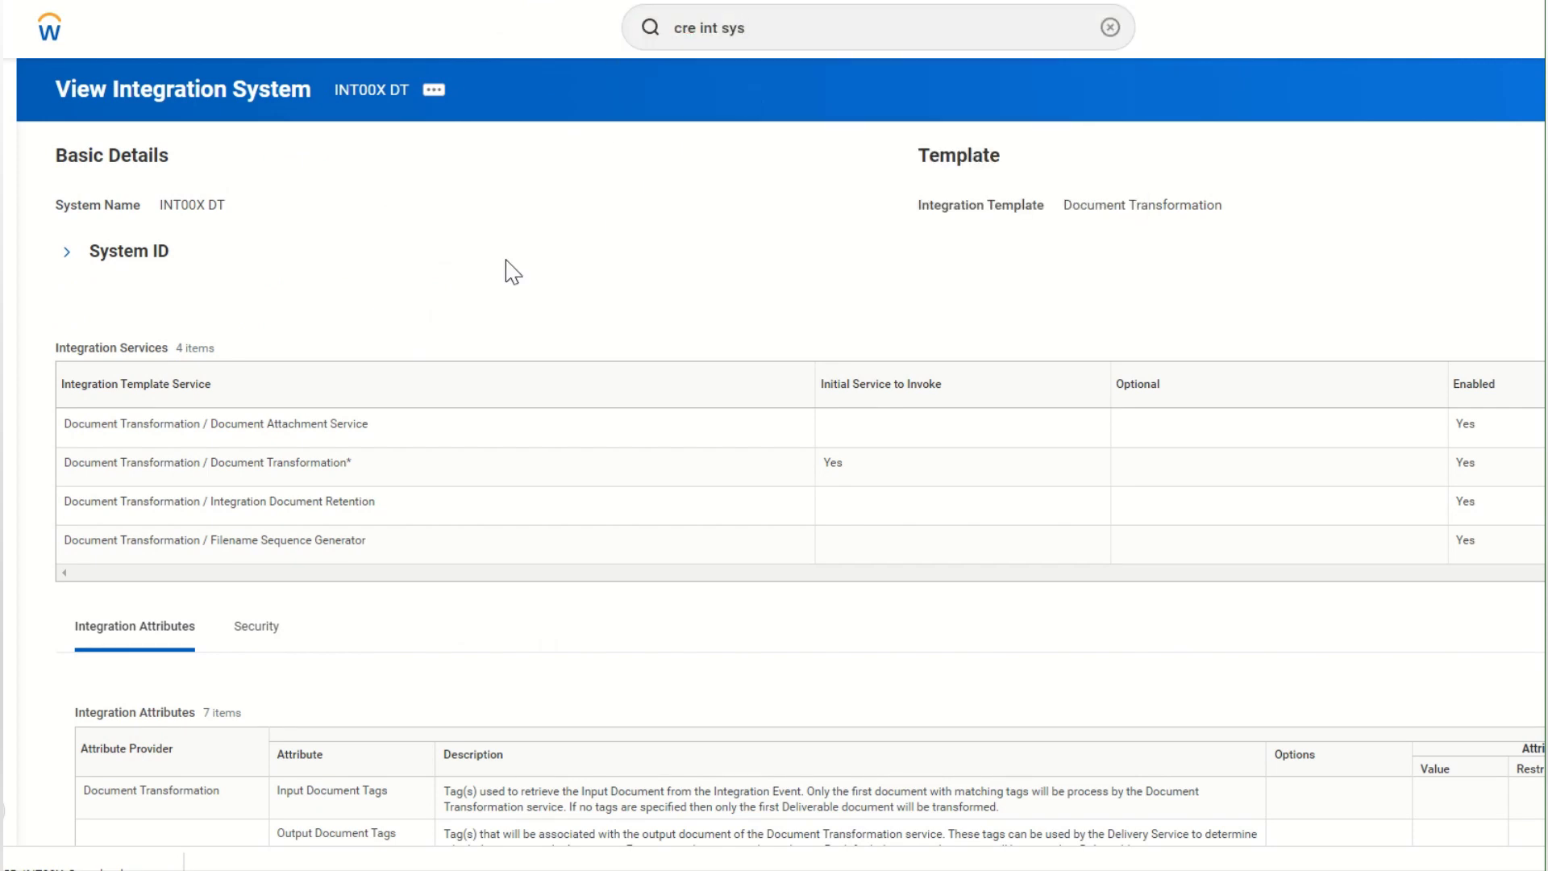
# Step: Create an integration system named INT00X DT plus the author's first name and "- Pass1", using the Document Transformation template
pyautogui.click(825, 216)
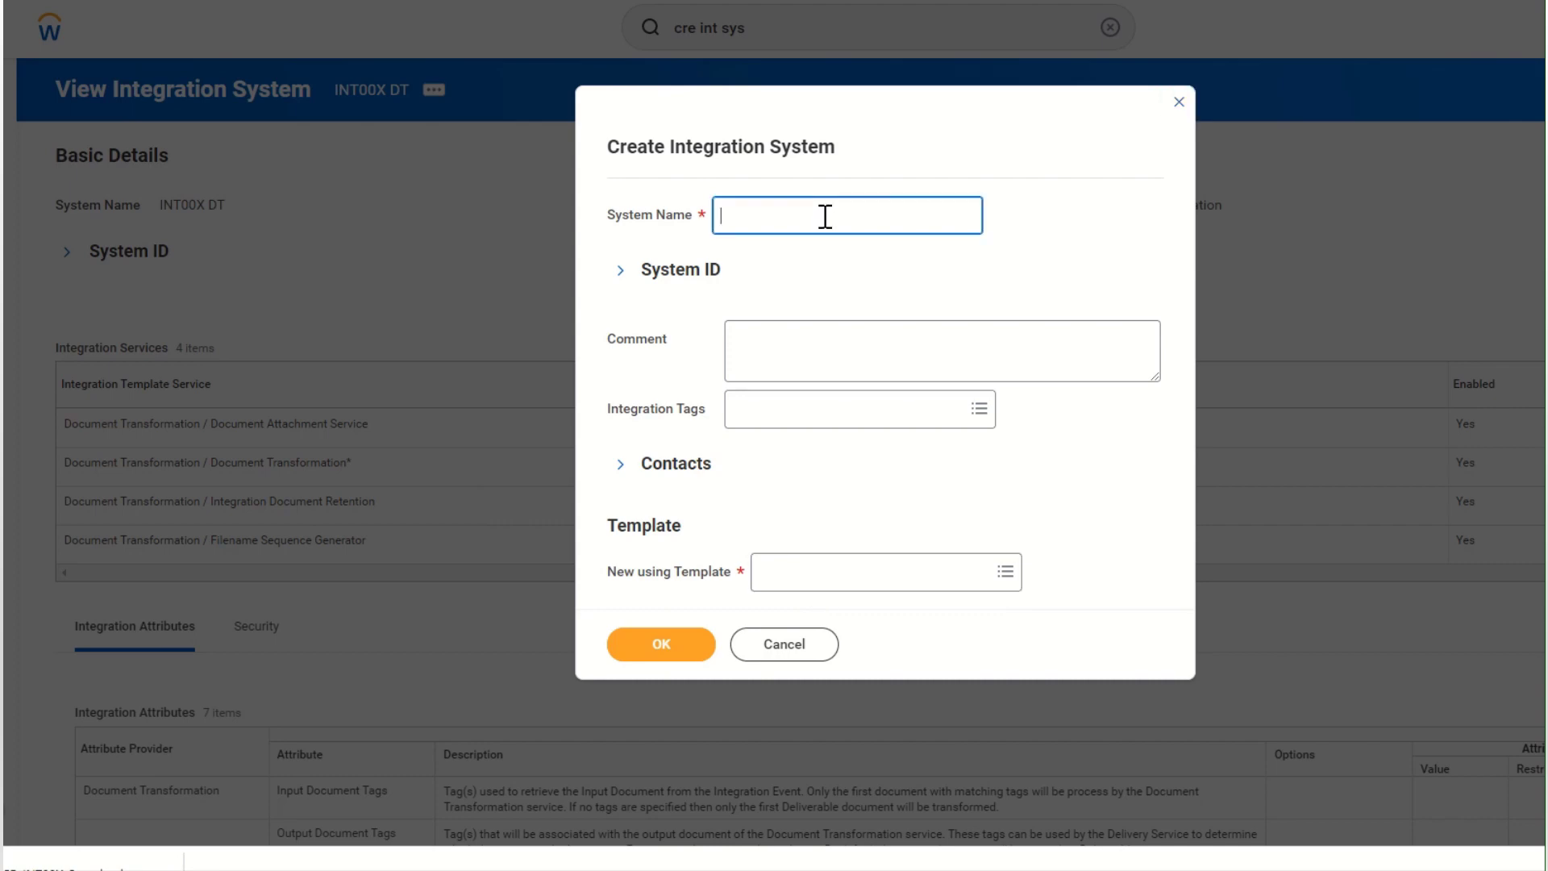
pyautogui.write('XS')
pyautogui.press('BackSpace')
pyautogui.press('BackSpace')
pyautogui.write('INT00X DT Ujwal - Pass1')
pyautogui.click(887, 574)
pyautogui.write('doc tra')
pyautogui.press('Return')
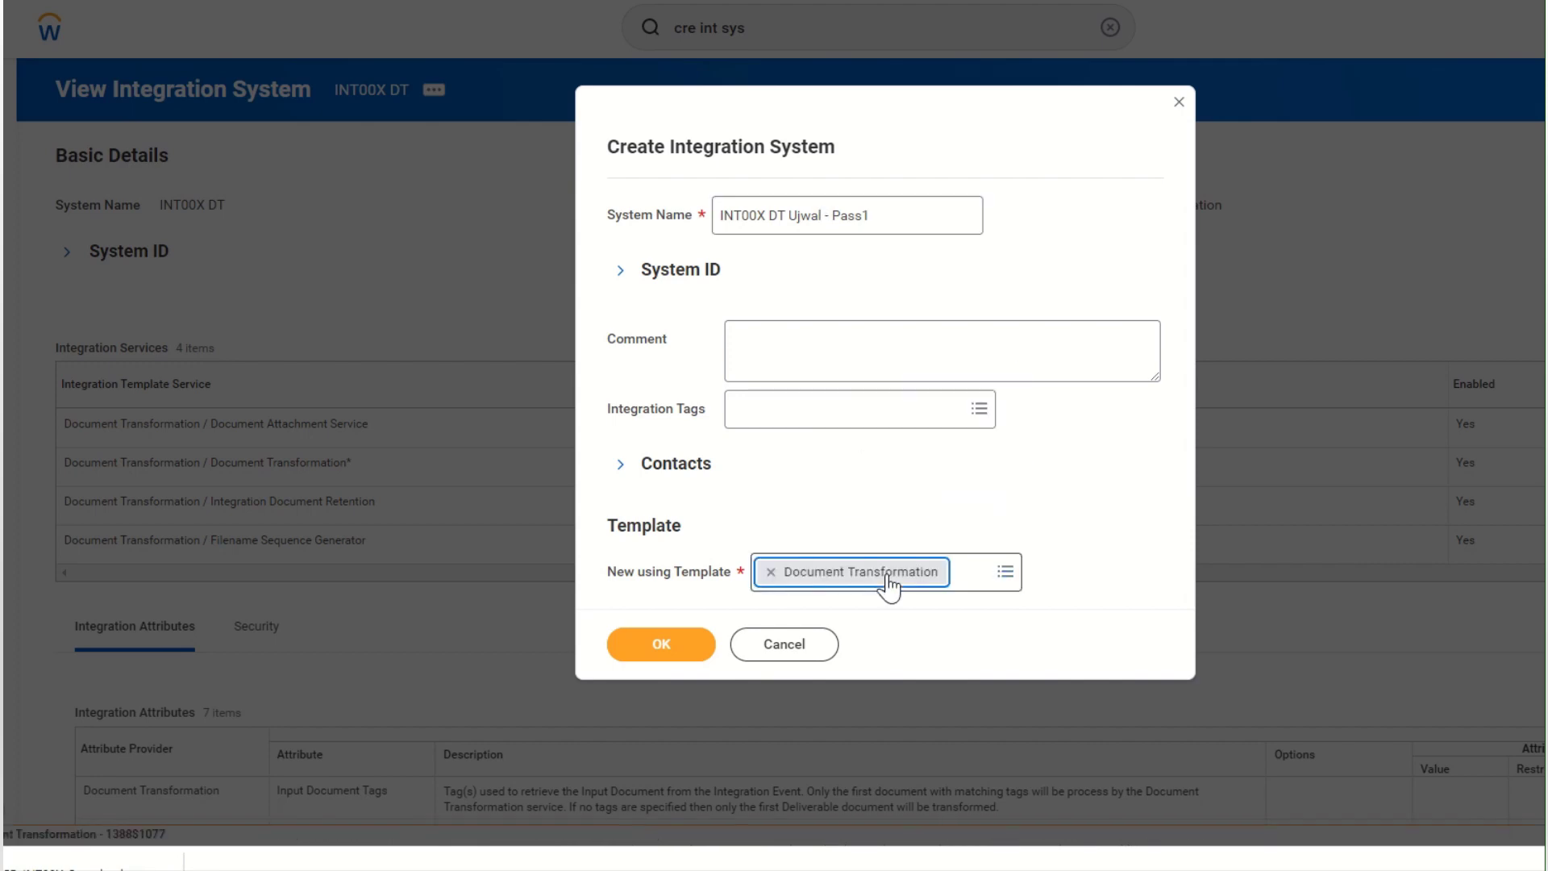
pyautogui.press('Tab')
pyautogui.press('Return')
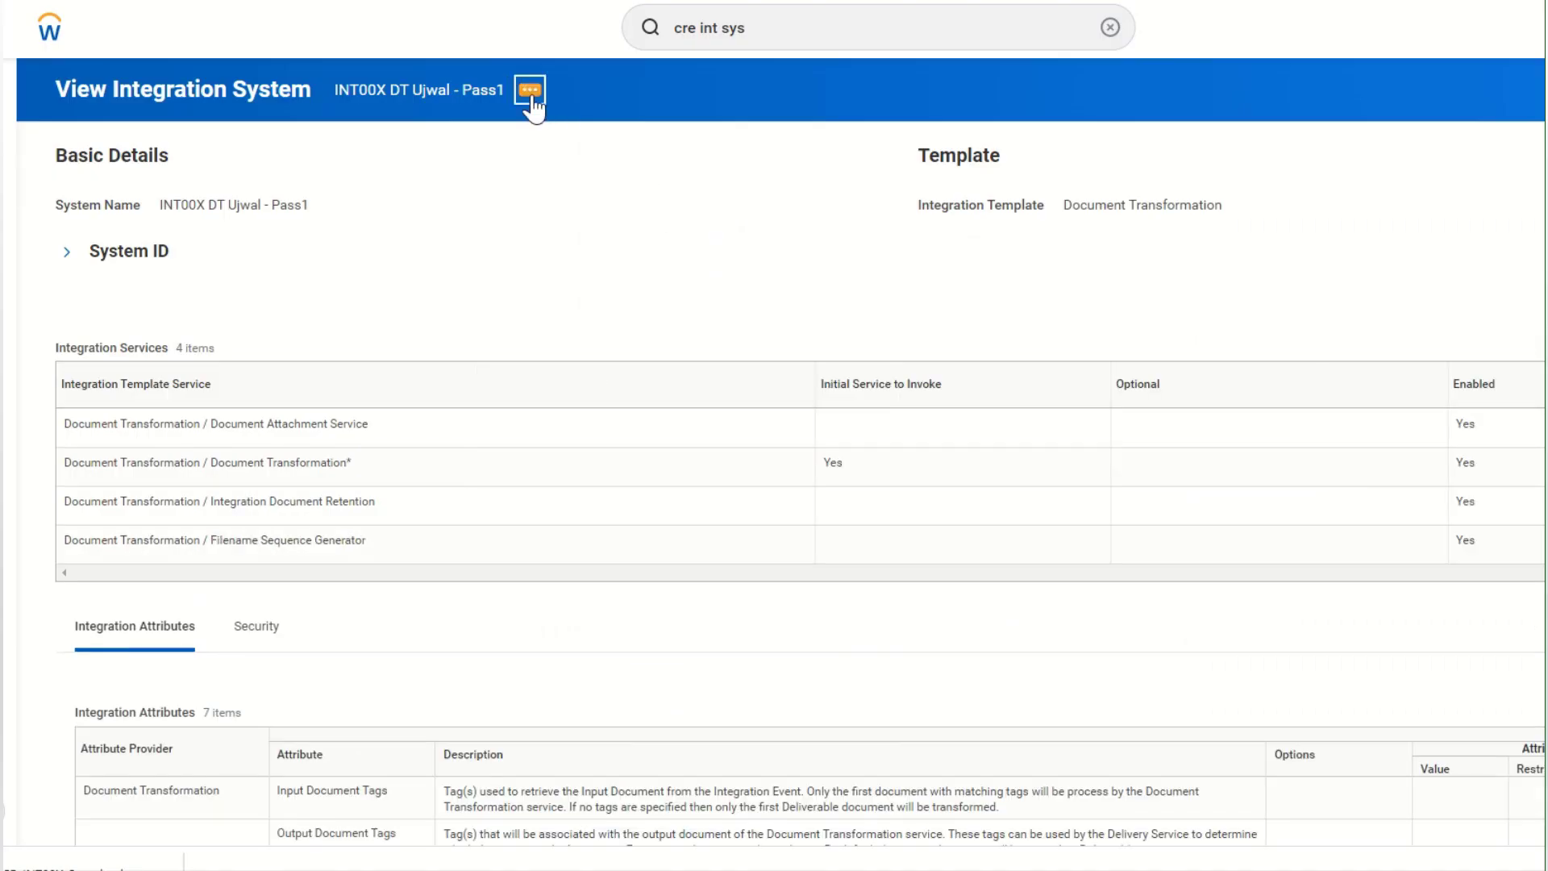
# Step: Attach the file XSLT_DT_3 Min Challenge.xslt to the integration system's Document Attachment Service as a new integration service attachment
pyautogui.click(530, 90)
pyautogui.moveTo(624, 164)
pyautogui.click(919, 289)
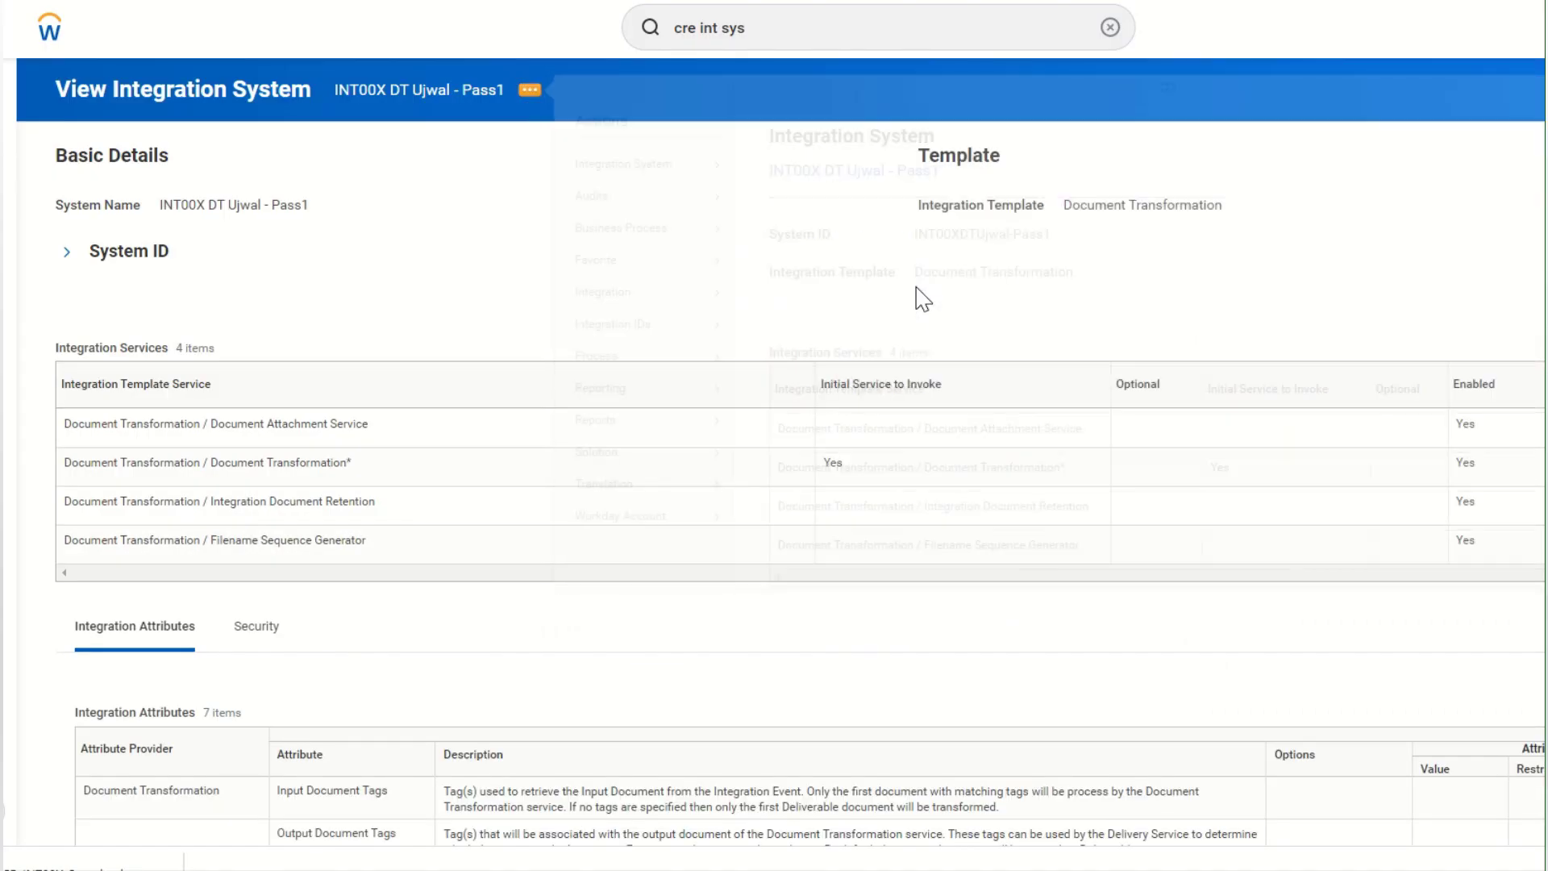
pyautogui.click(874, 249)
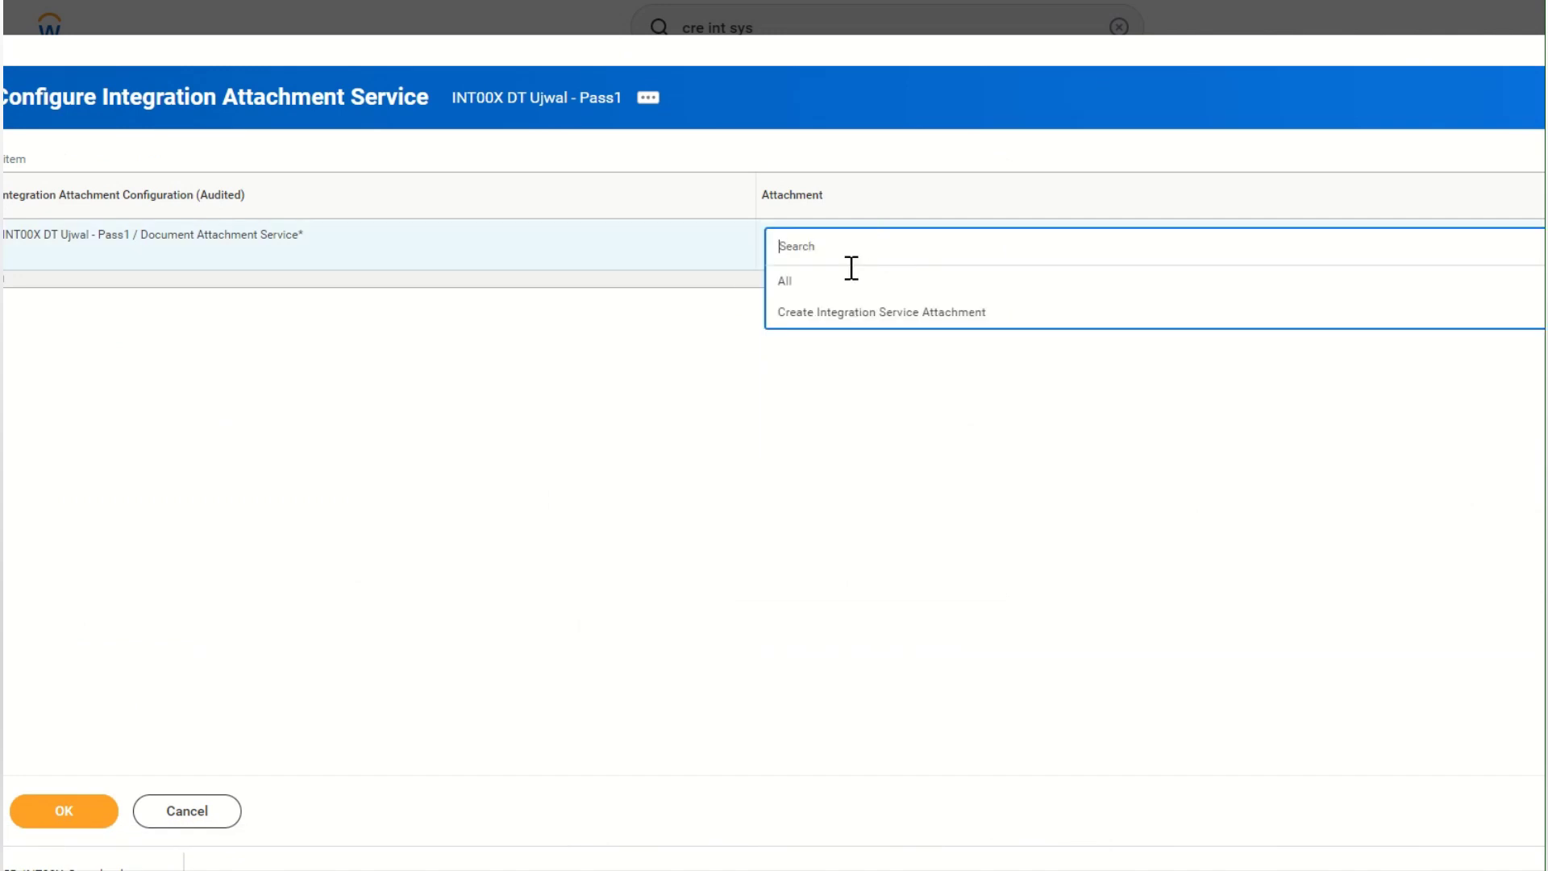
pyautogui.click(839, 315)
pyautogui.click(860, 440)
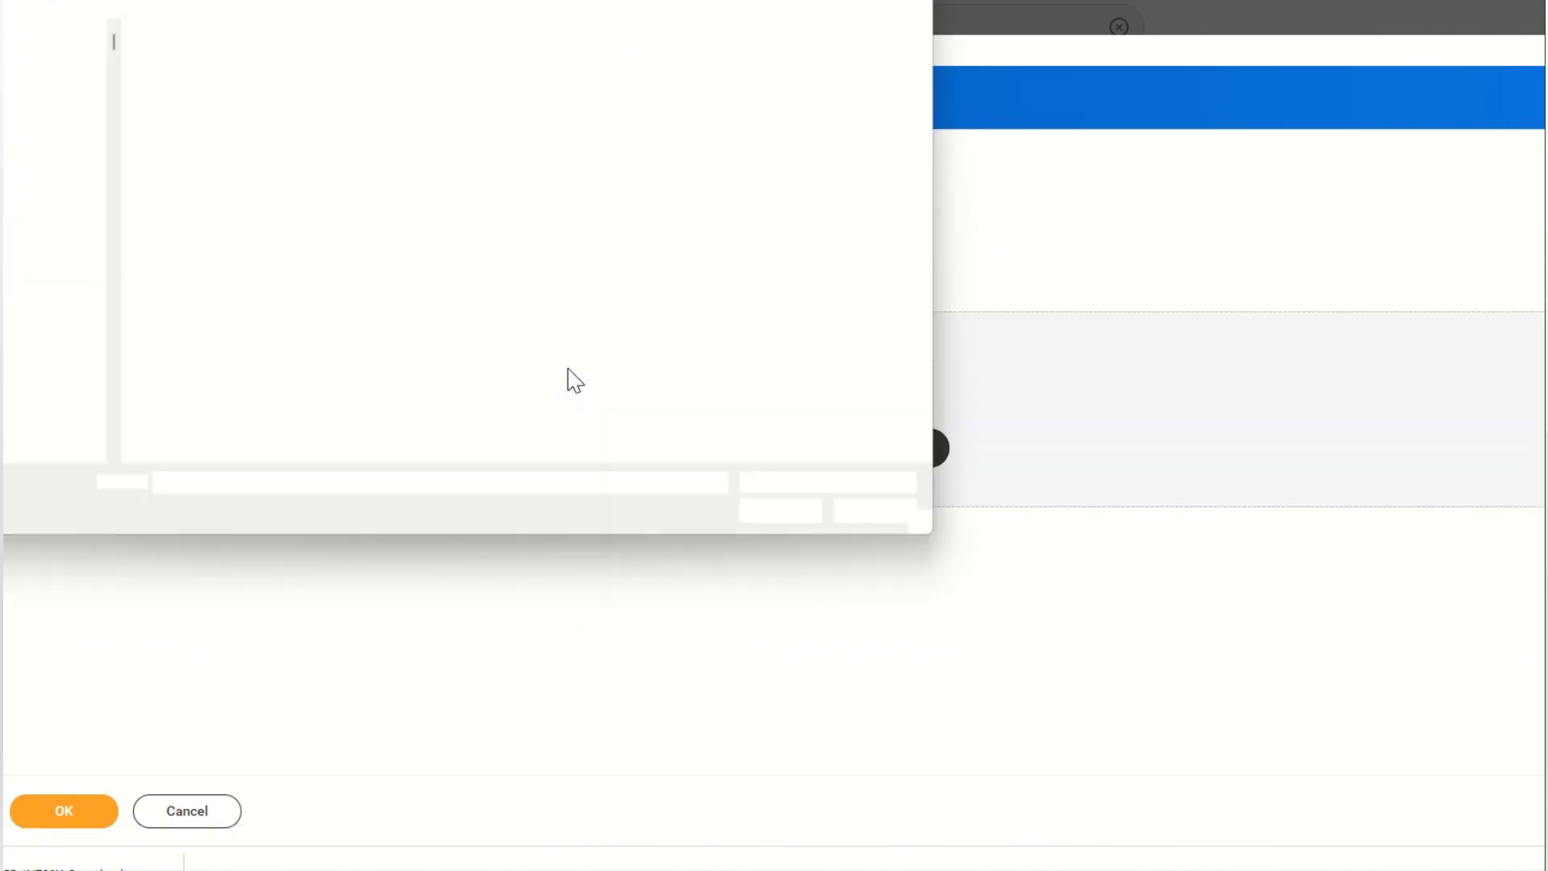
pyautogui.click(562, 32)
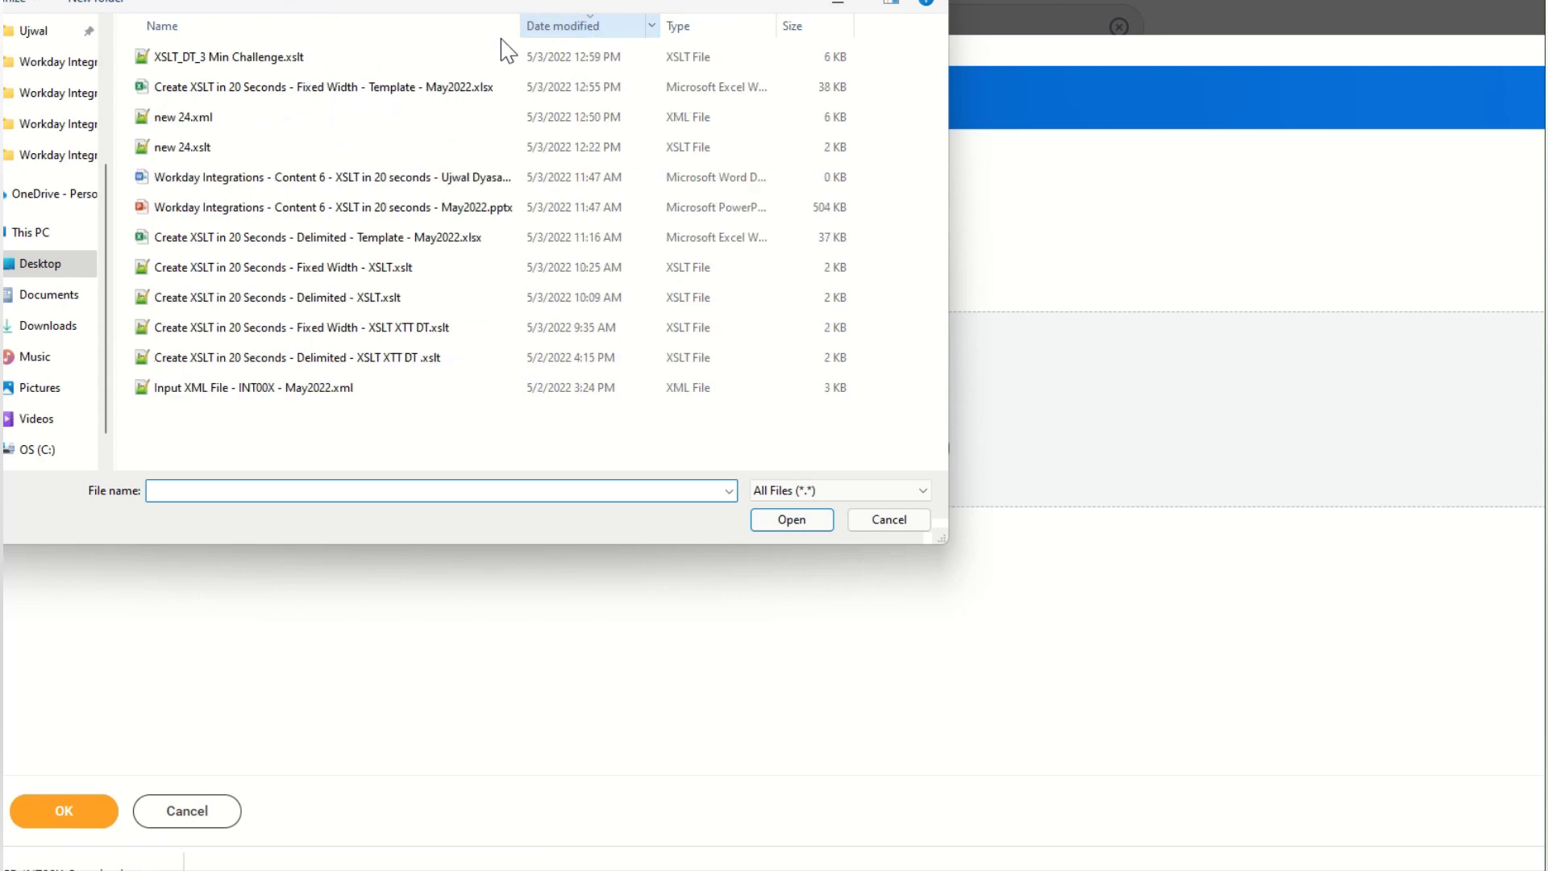
pyautogui.click(304, 58)
pyautogui.click(772, 524)
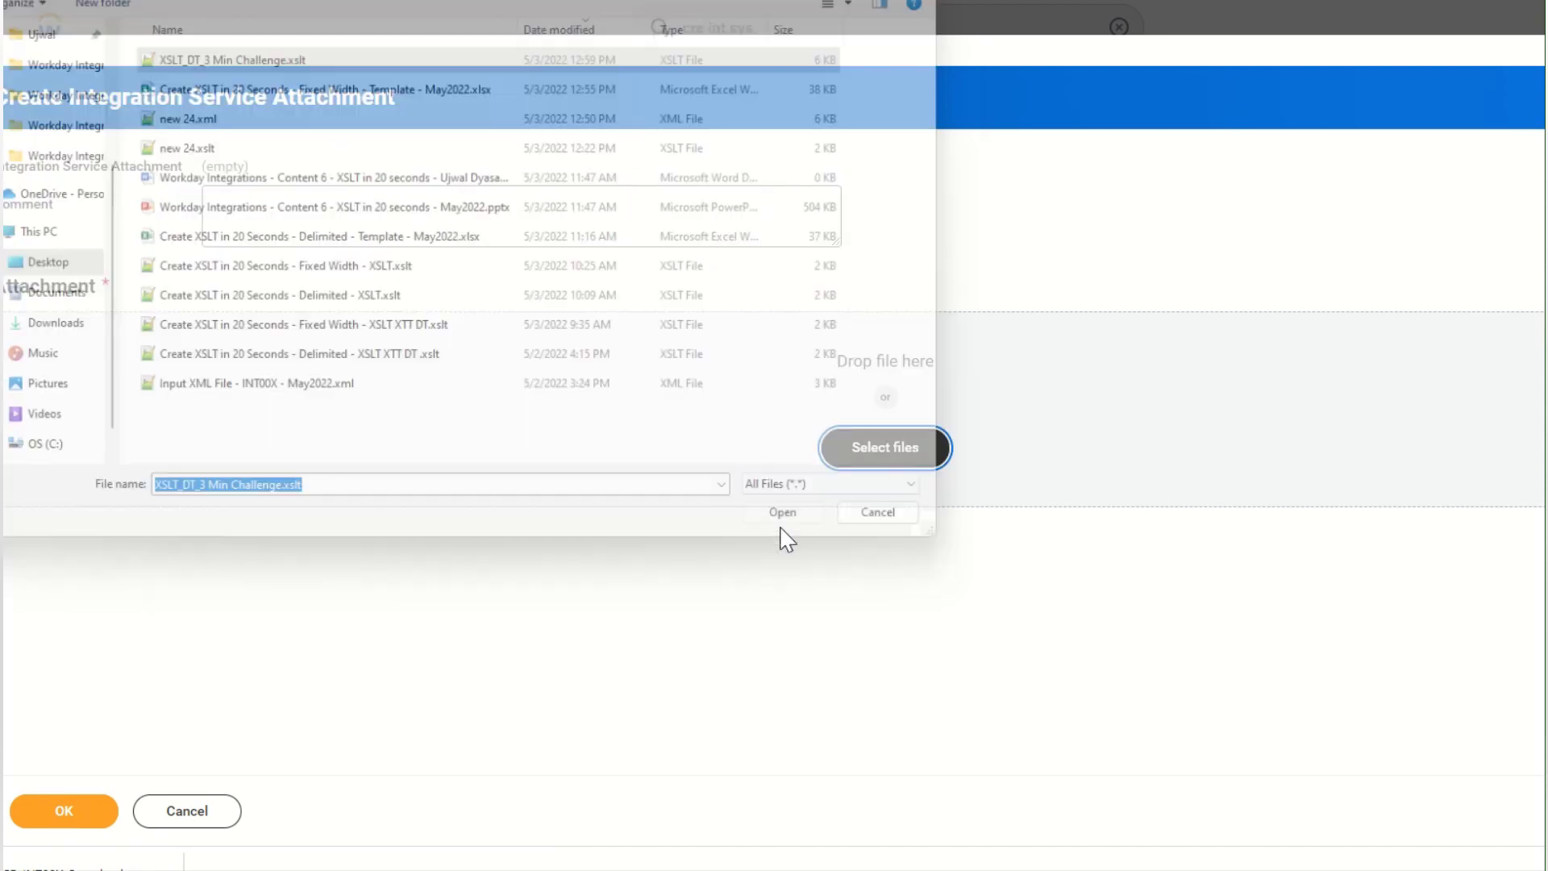
pyautogui.click(82, 816)
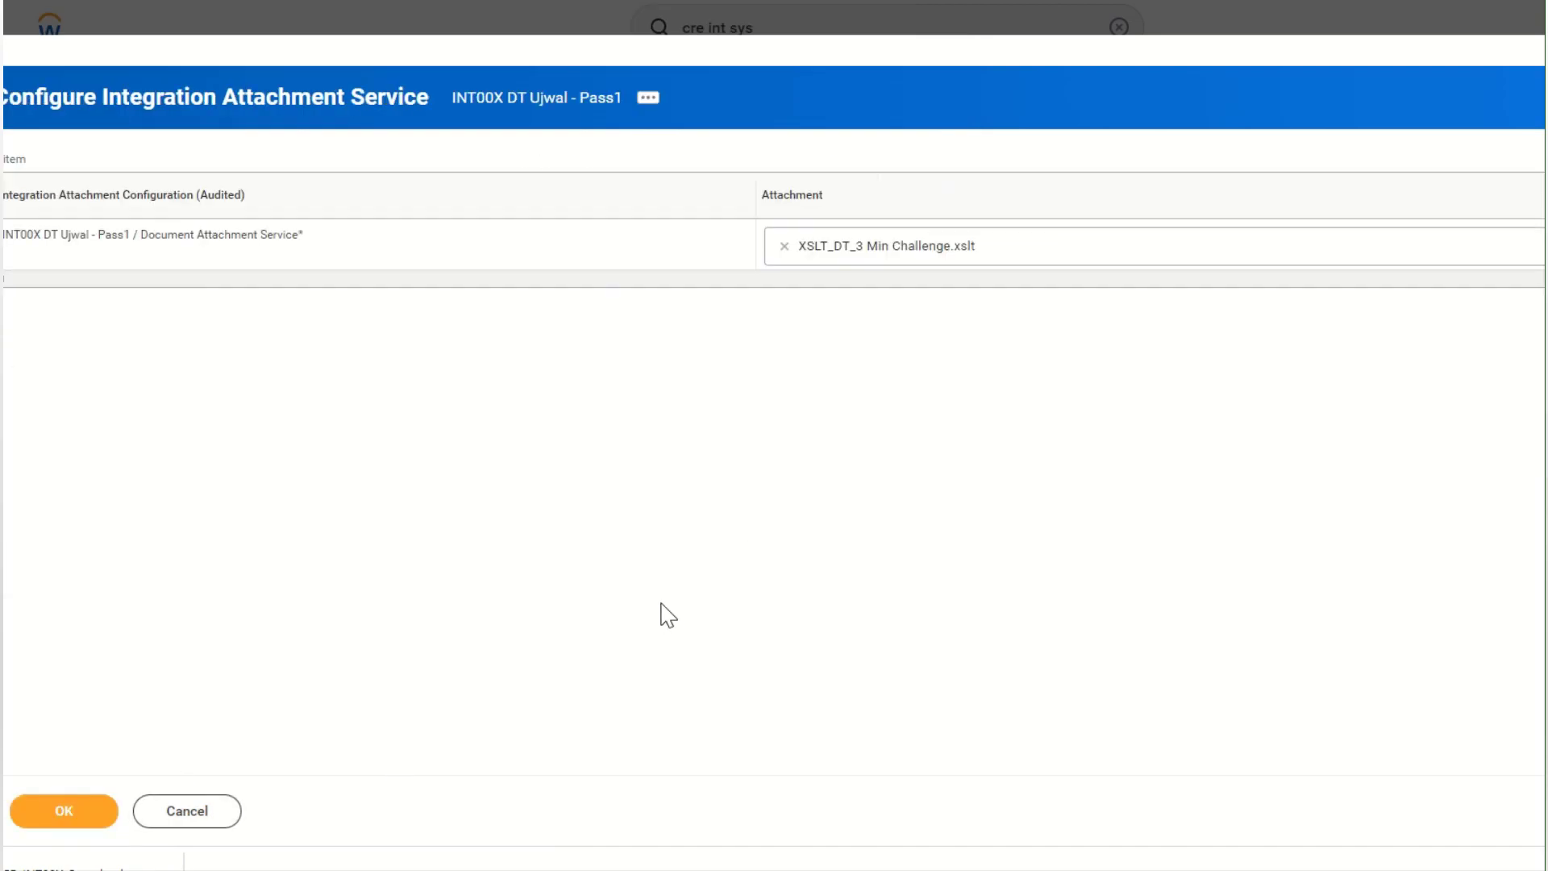
pyautogui.click(108, 814)
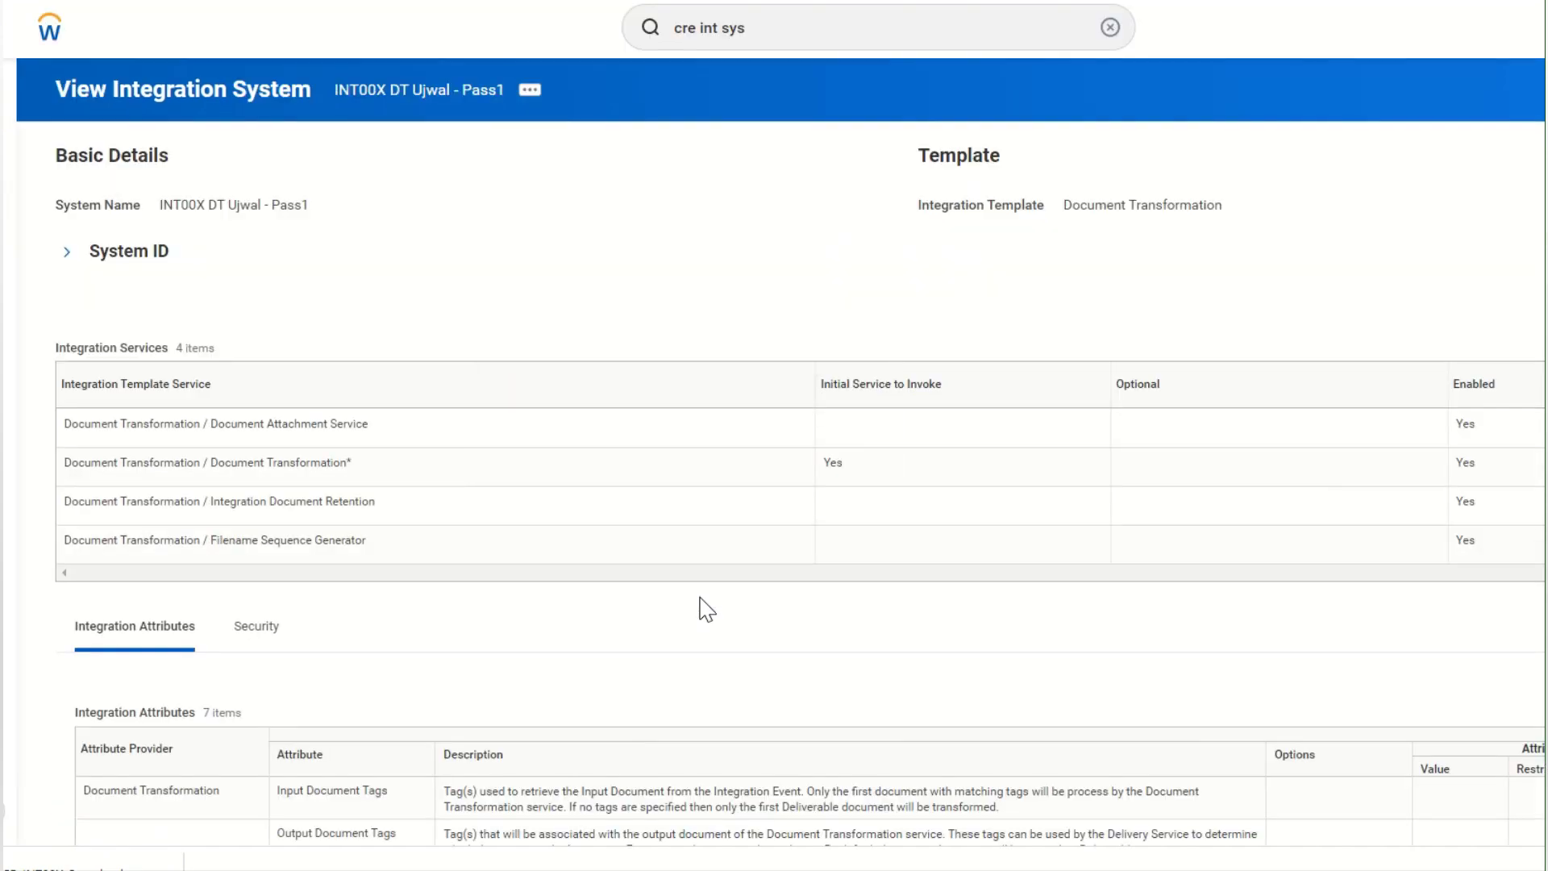
# Step: Search for "cre eib" and open the Create EIB task
pyautogui.click(802, 35)
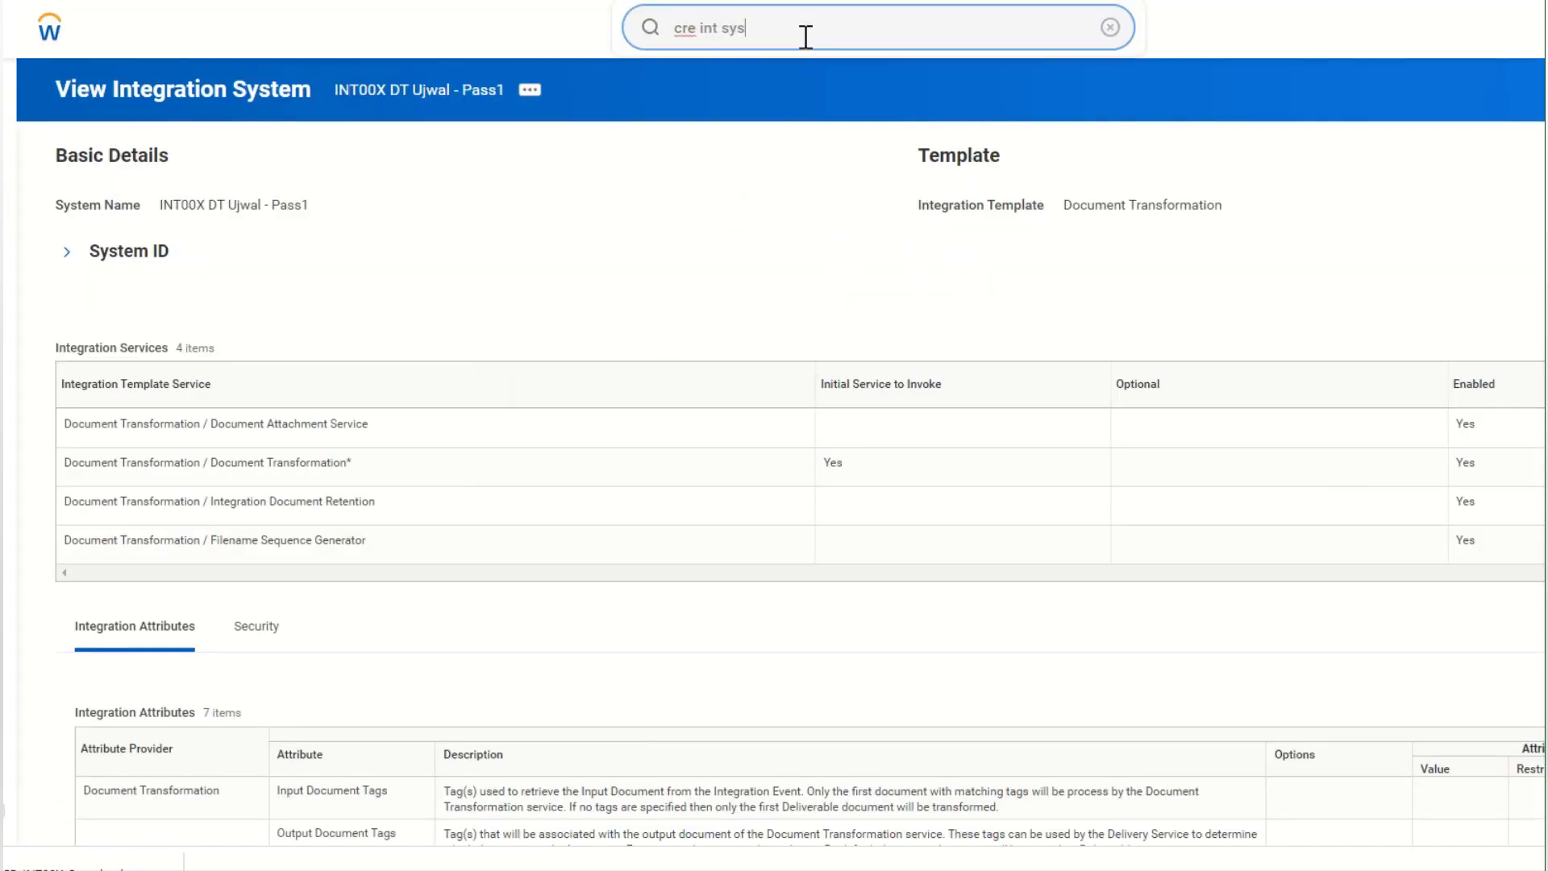
pyautogui.hotkey('ctrl', 'a')
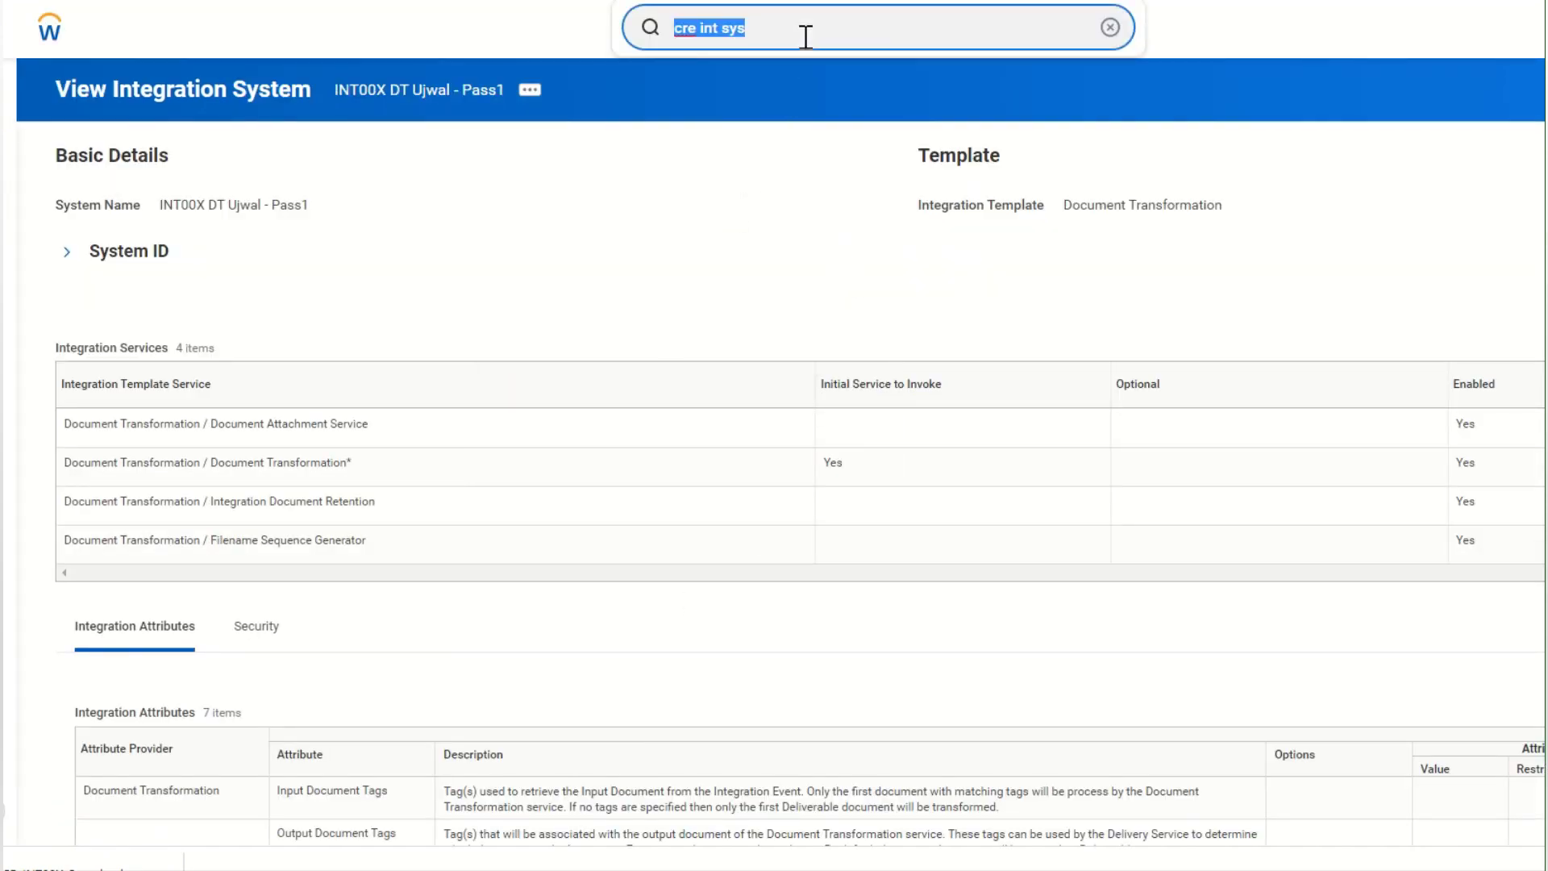
pyautogui.press('BackSpace')
pyautogui.write('cre eib')
pyautogui.click(786, 92)
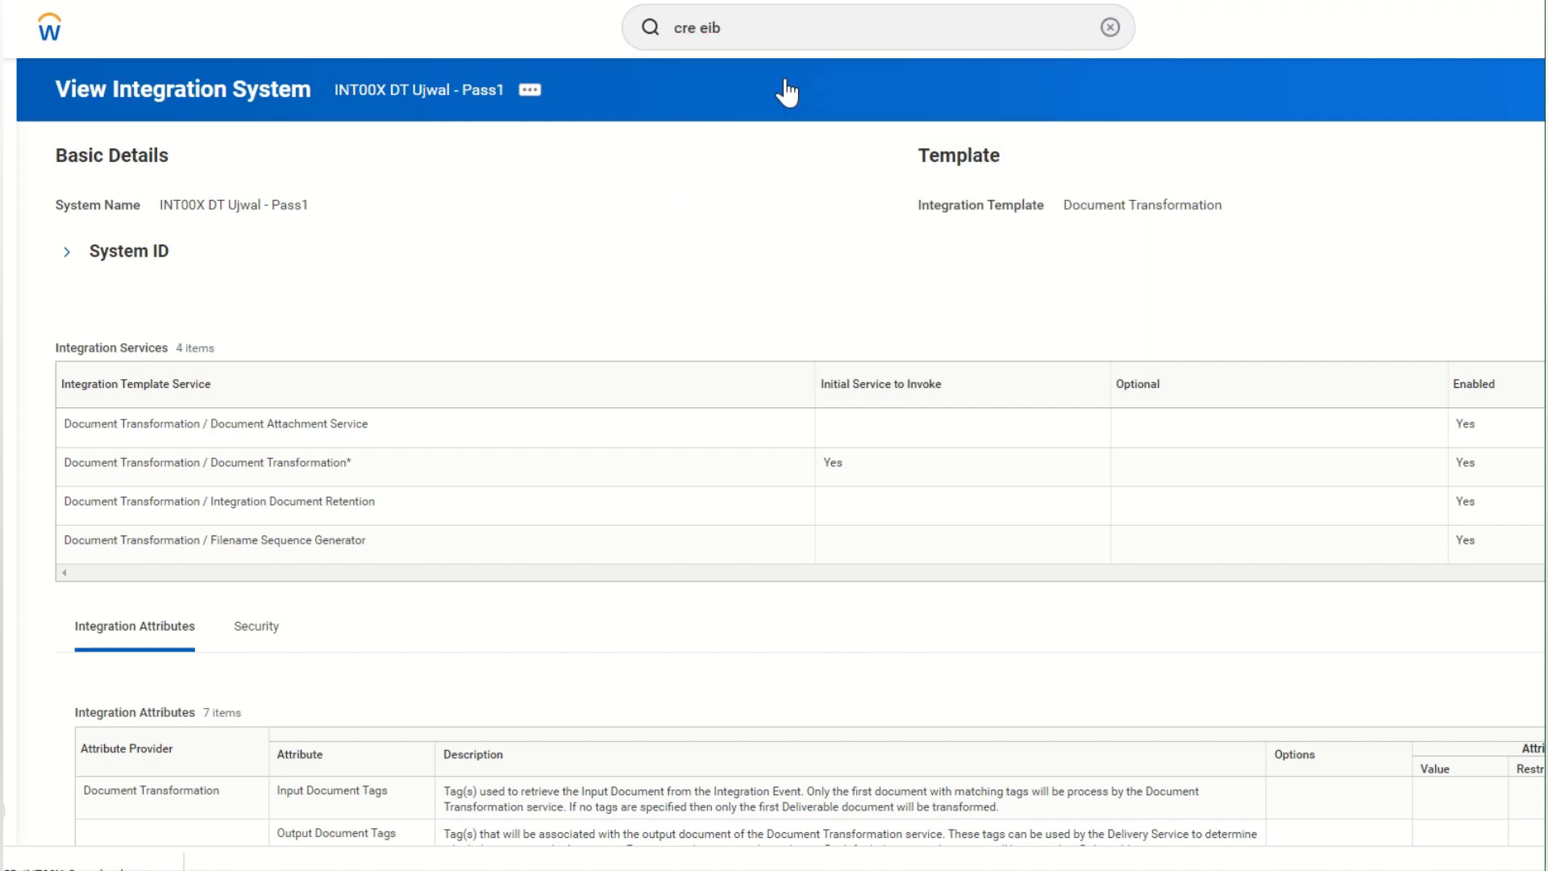
# Step: Create an outbound EIB named INT00X Pass1 and accept its general settings
pyautogui.click(591, 302)
pyautogui.write('INT00X')
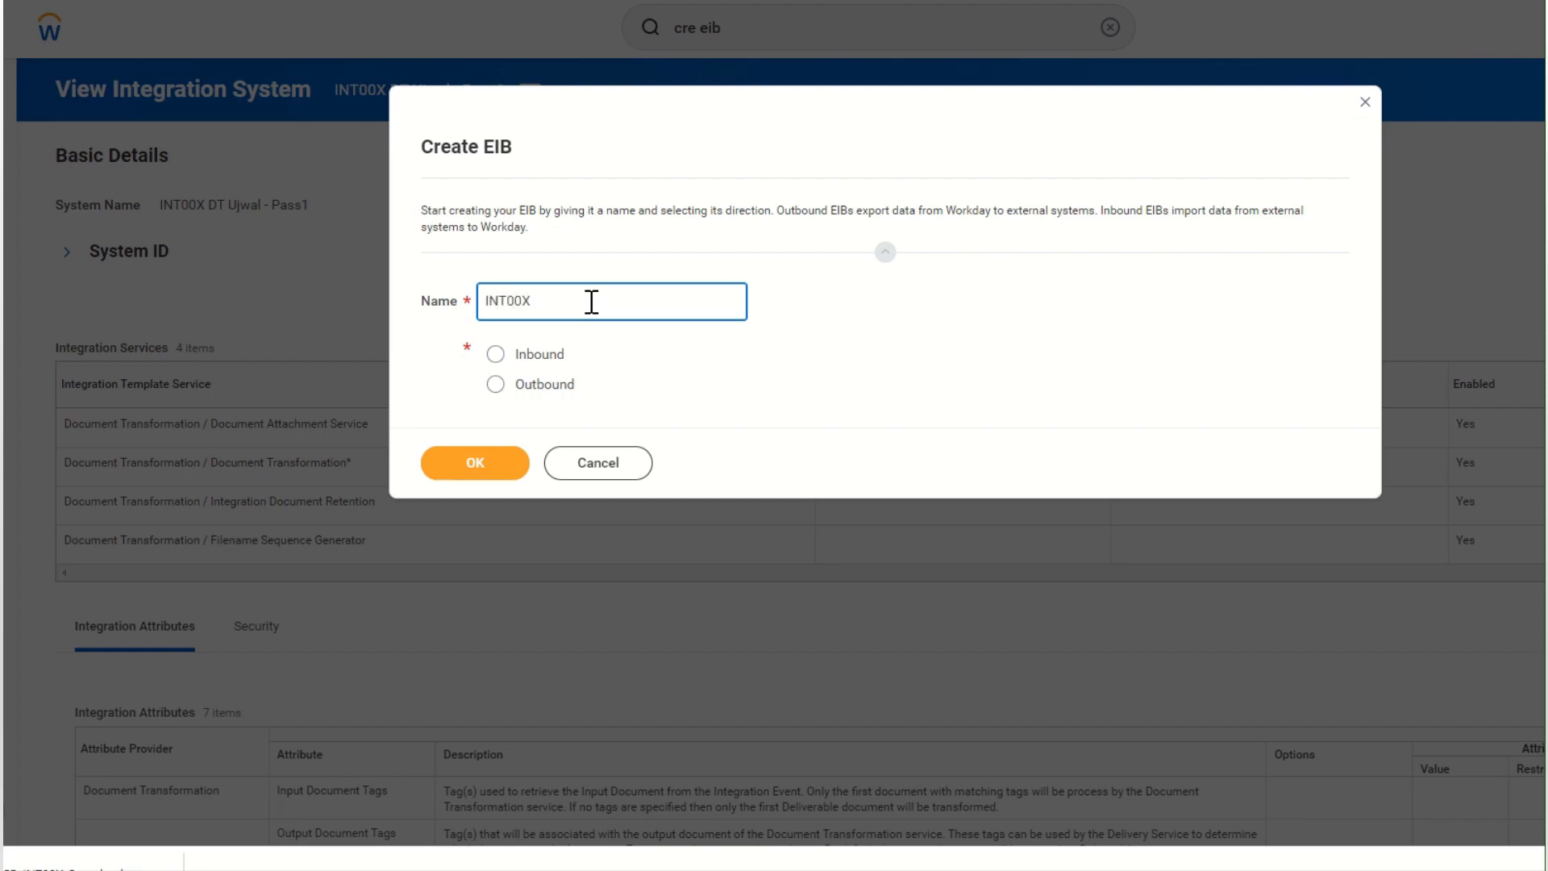
pyautogui.write(' Pass1')
pyautogui.press('Tab')
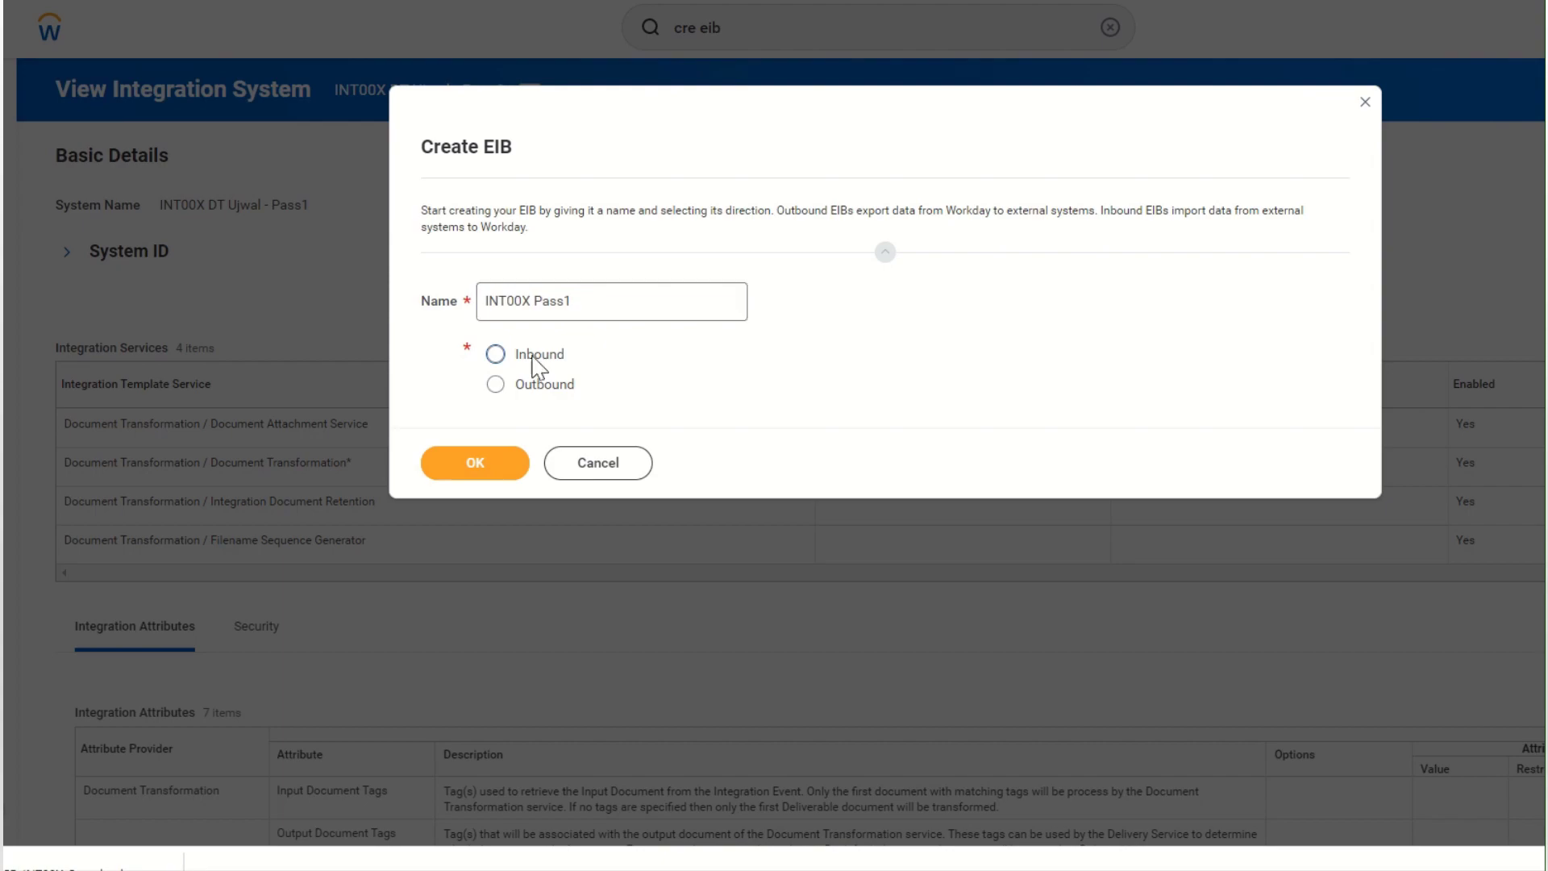
pyautogui.click(496, 385)
pyautogui.click(494, 465)
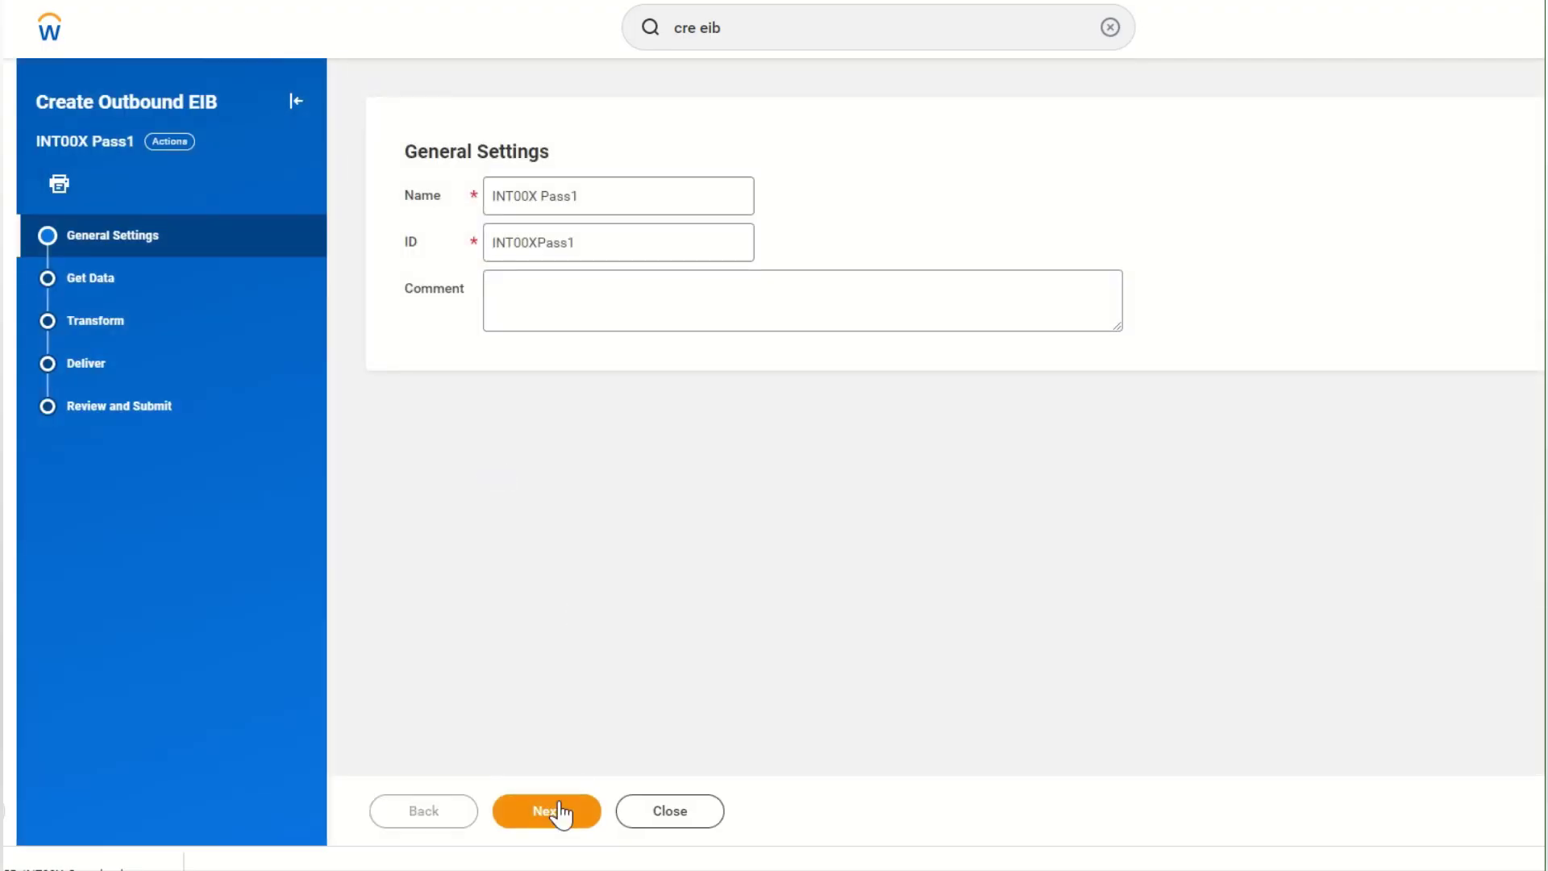
pyautogui.click(556, 811)
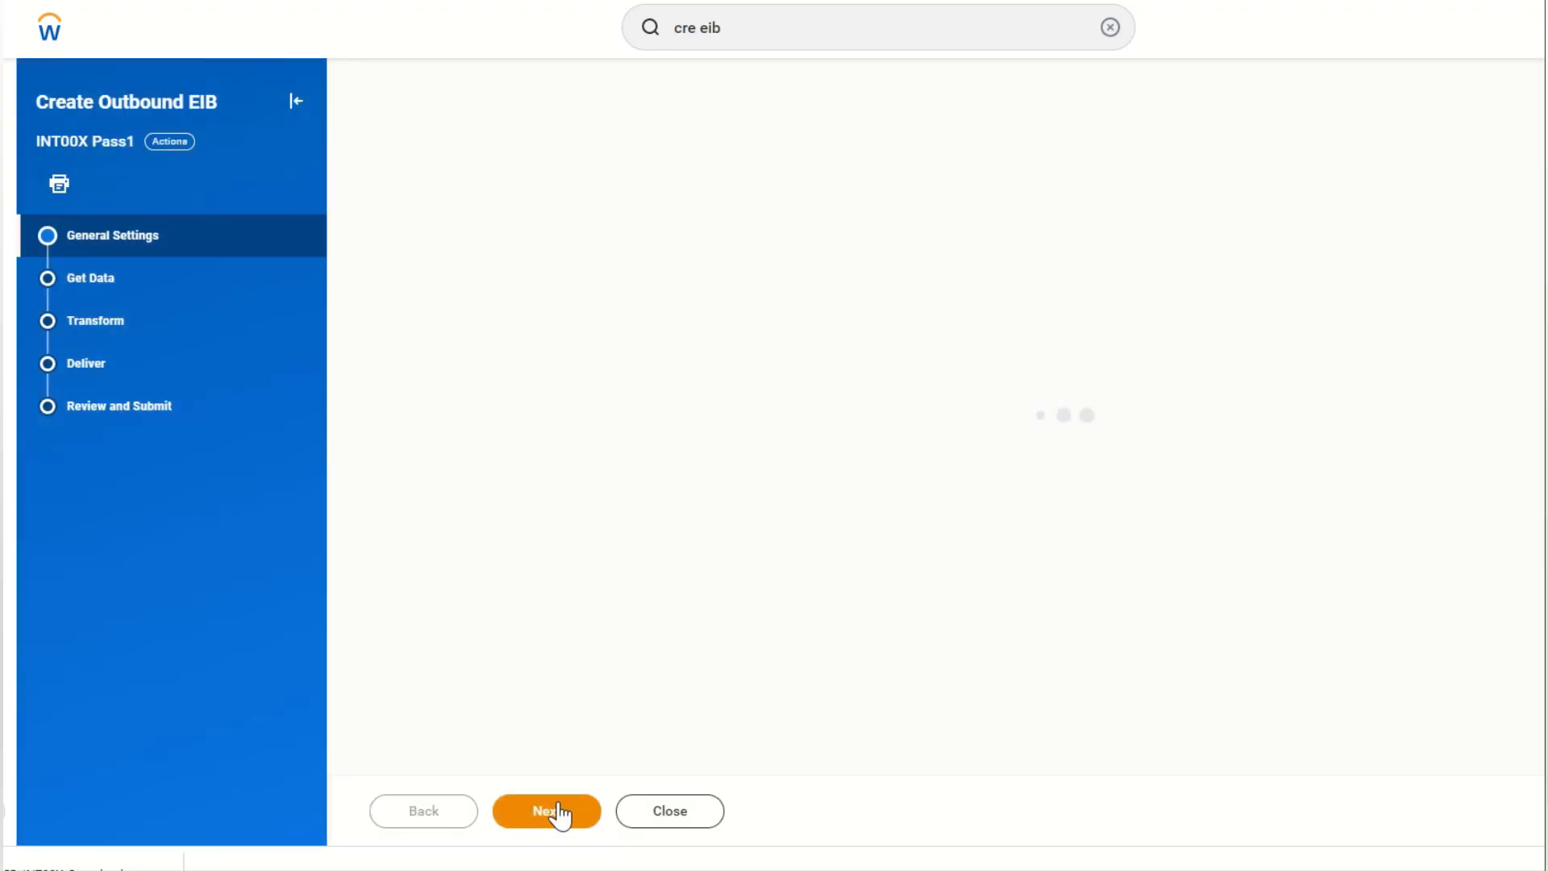
# Step: Find the EIB's custom report with "int00x" and select the CR INT00X Sample Report as data source
pyautogui.click(659, 247)
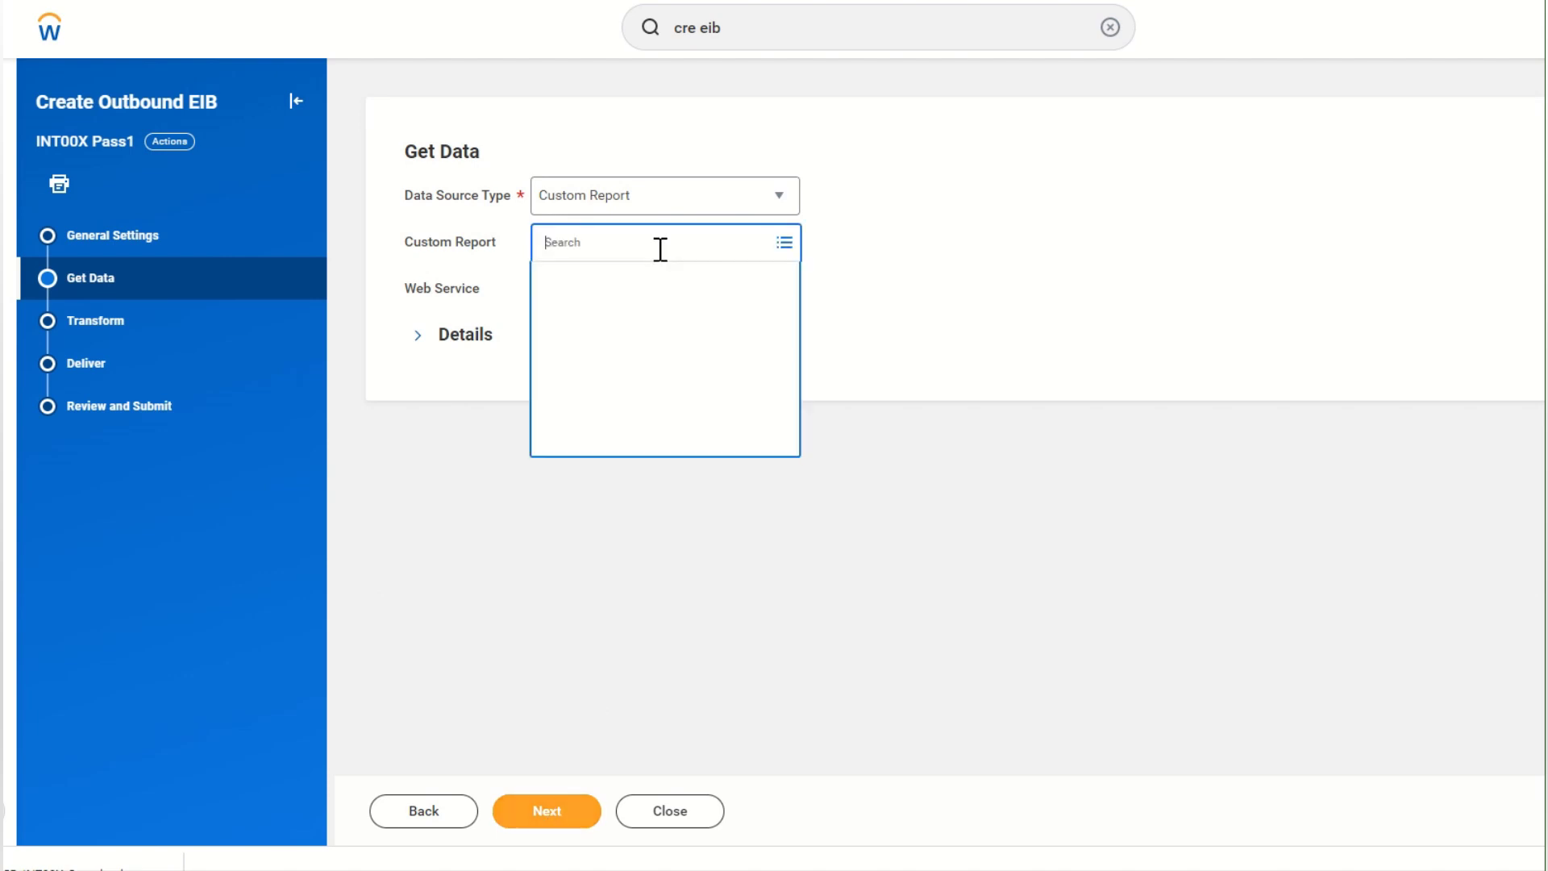
pyautogui.write('int00x')
pyautogui.press('Return')
pyautogui.click(553, 348)
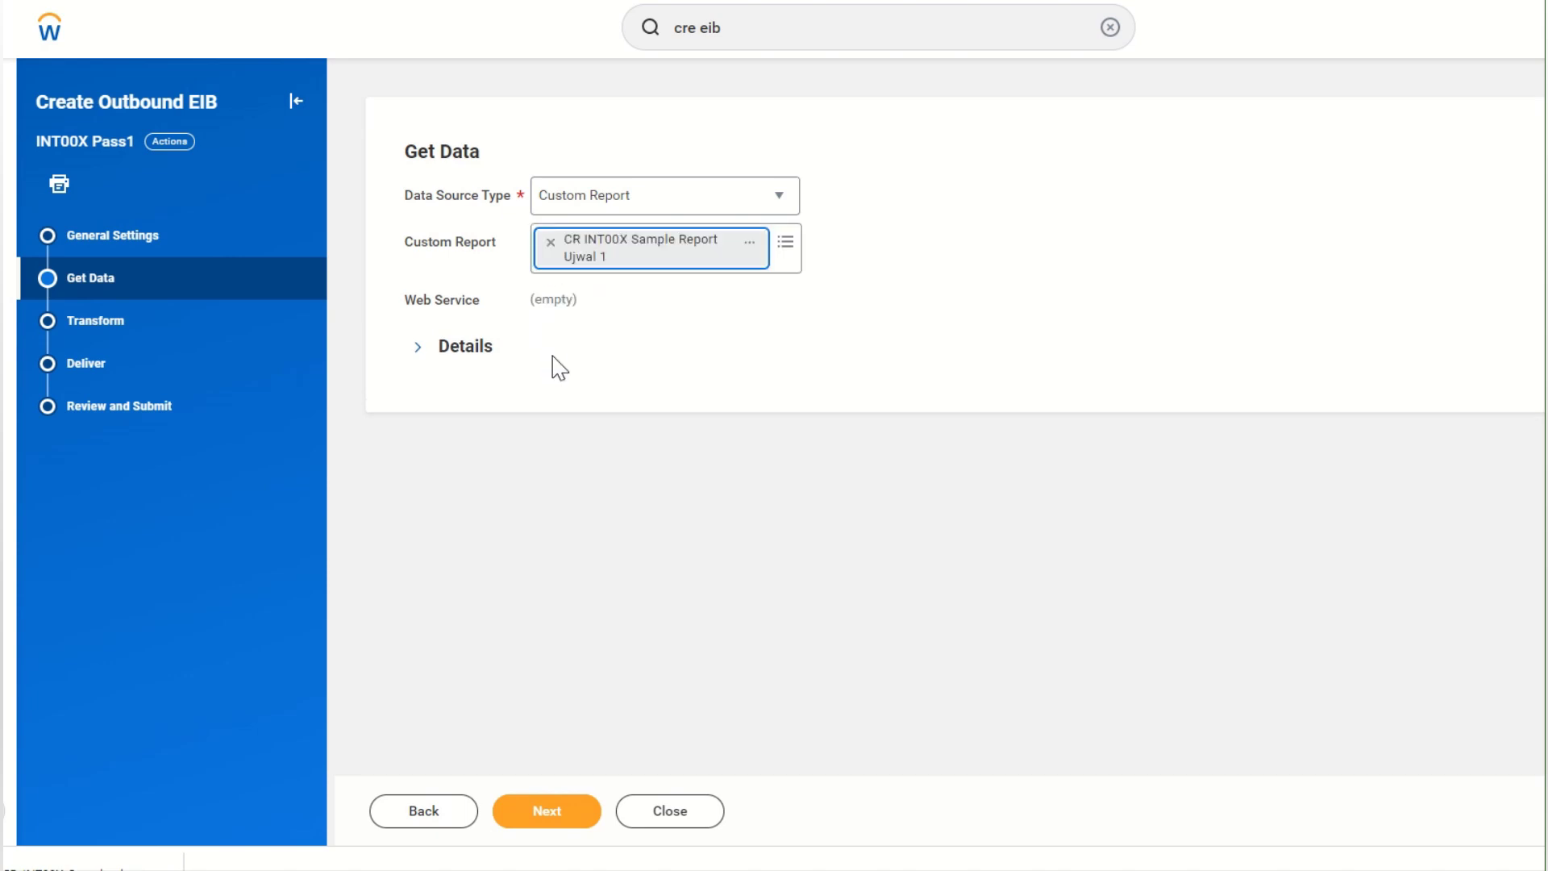
pyautogui.click(536, 813)
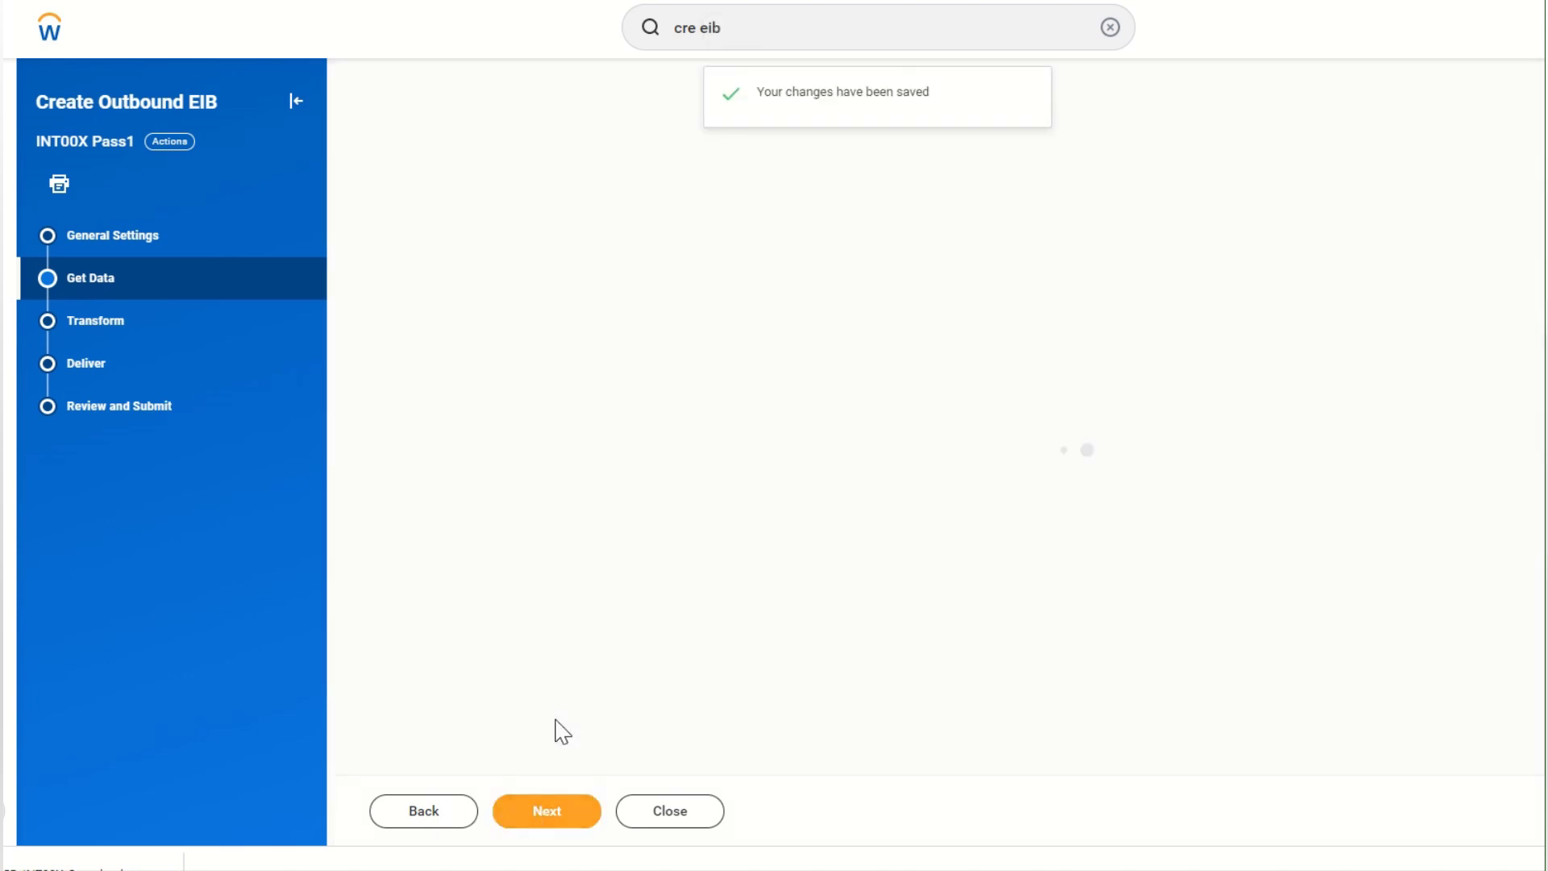
# Step: Skip the transformation, set delivery to file name OutputXML.xml with 180 days of document retention, and submit the EIB
pyautogui.click(537, 816)
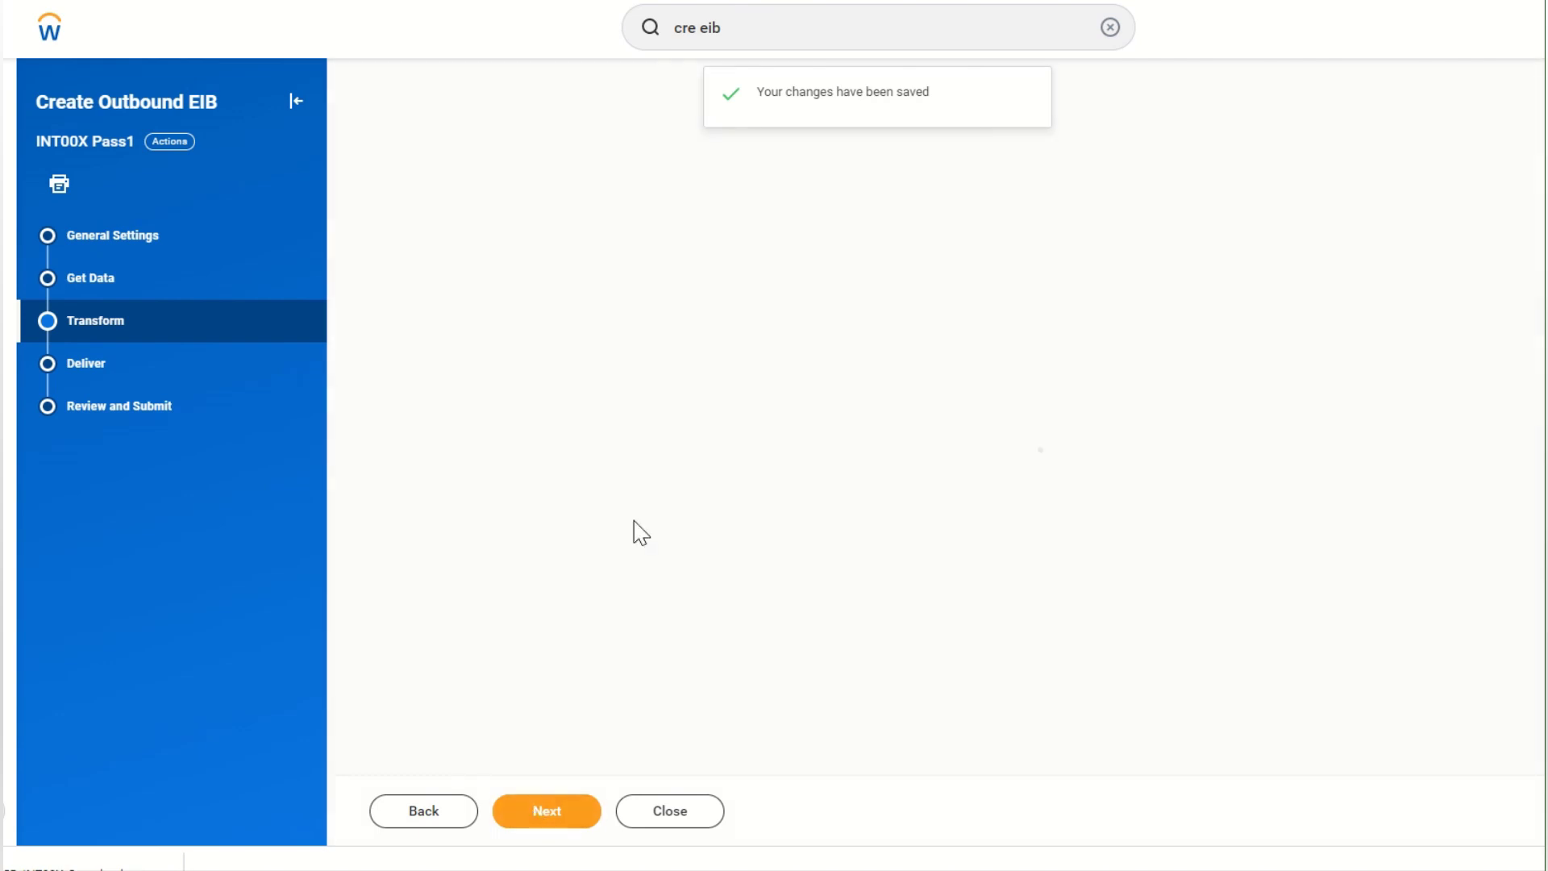
pyautogui.click(745, 362)
pyautogui.write('180')
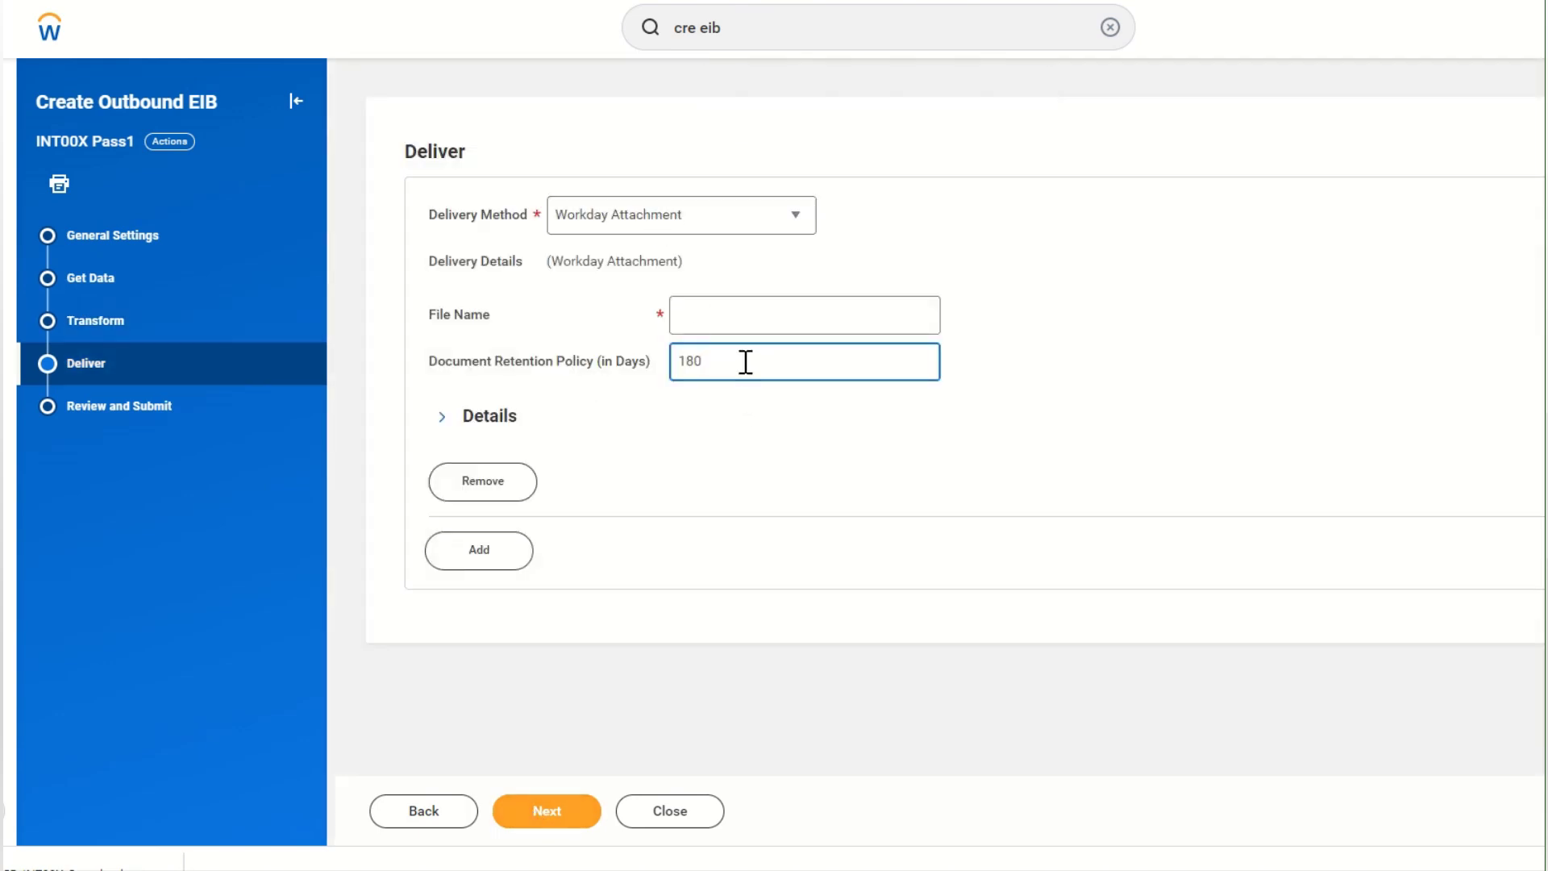
pyautogui.click(745, 310)
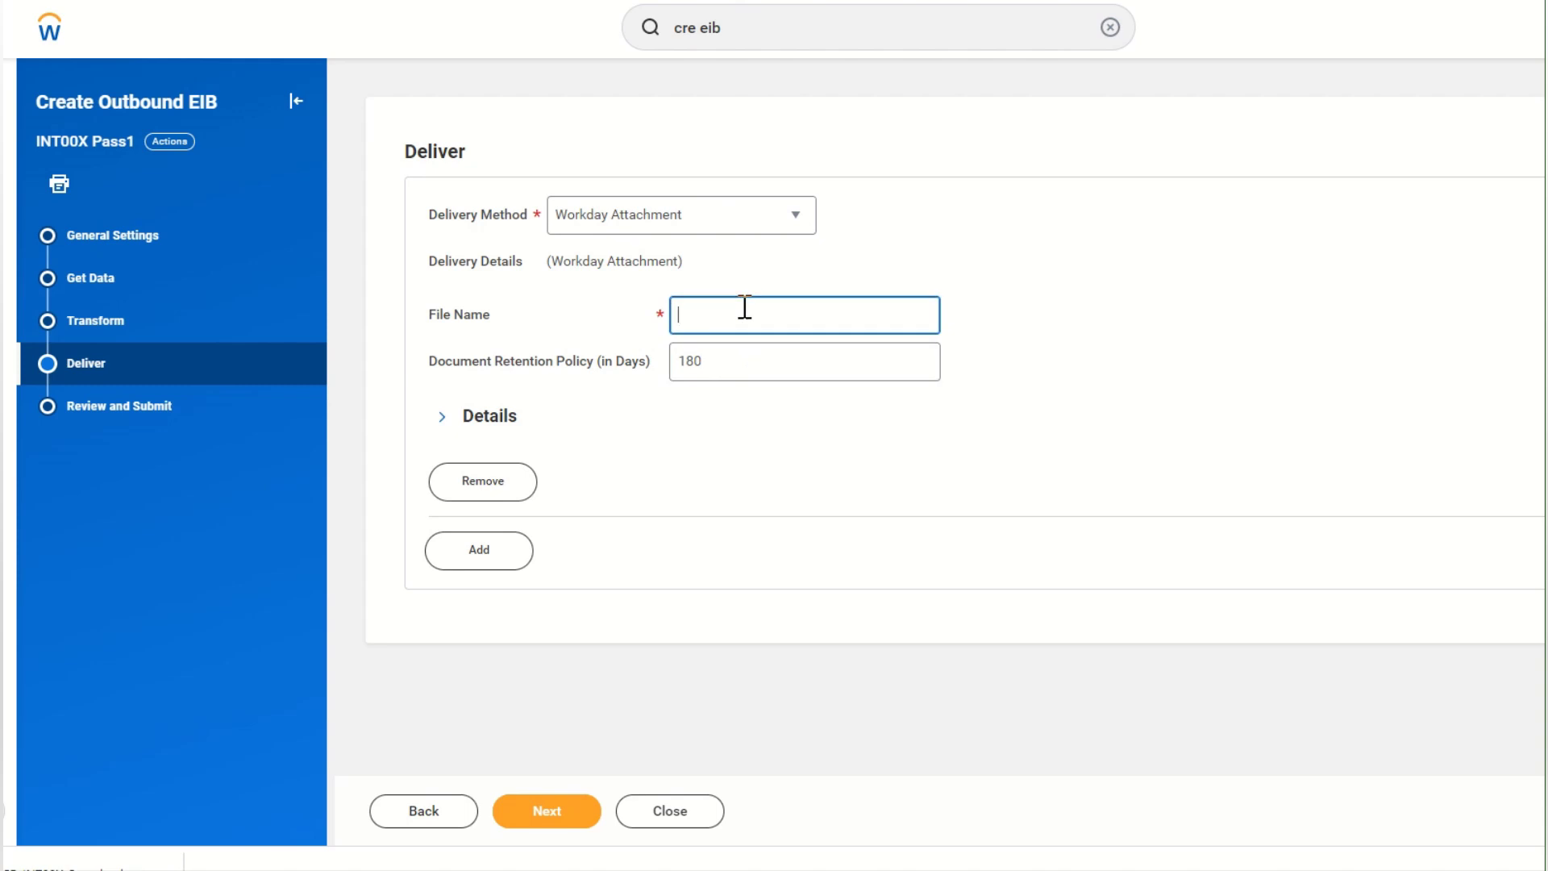
pyautogui.write('OutputXML.xml')
pyautogui.click(553, 818)
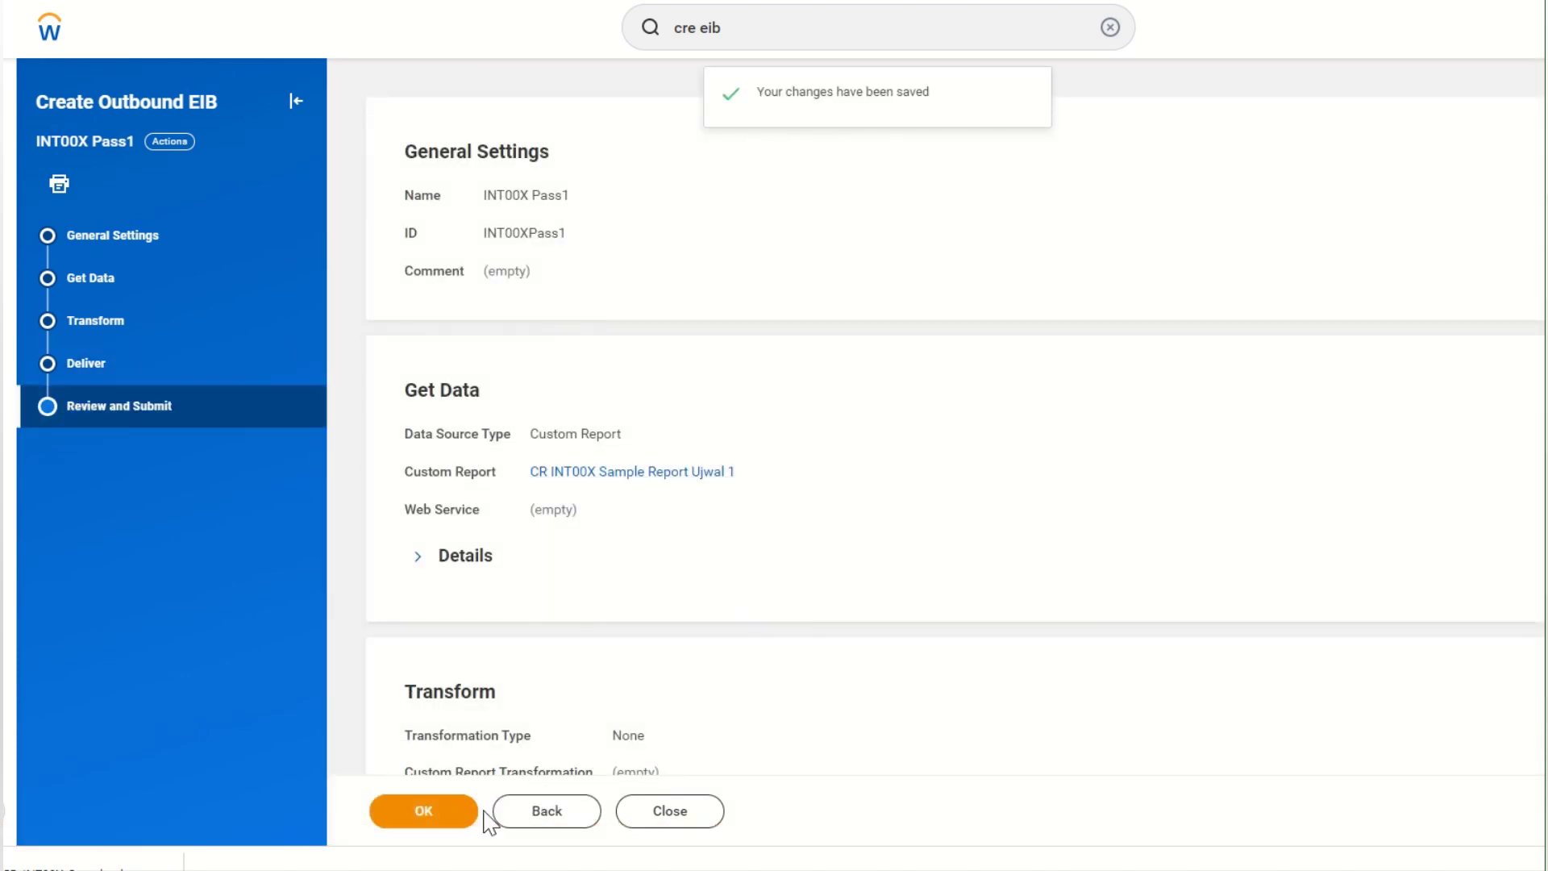
pyautogui.scroll(-5, 572, 729)
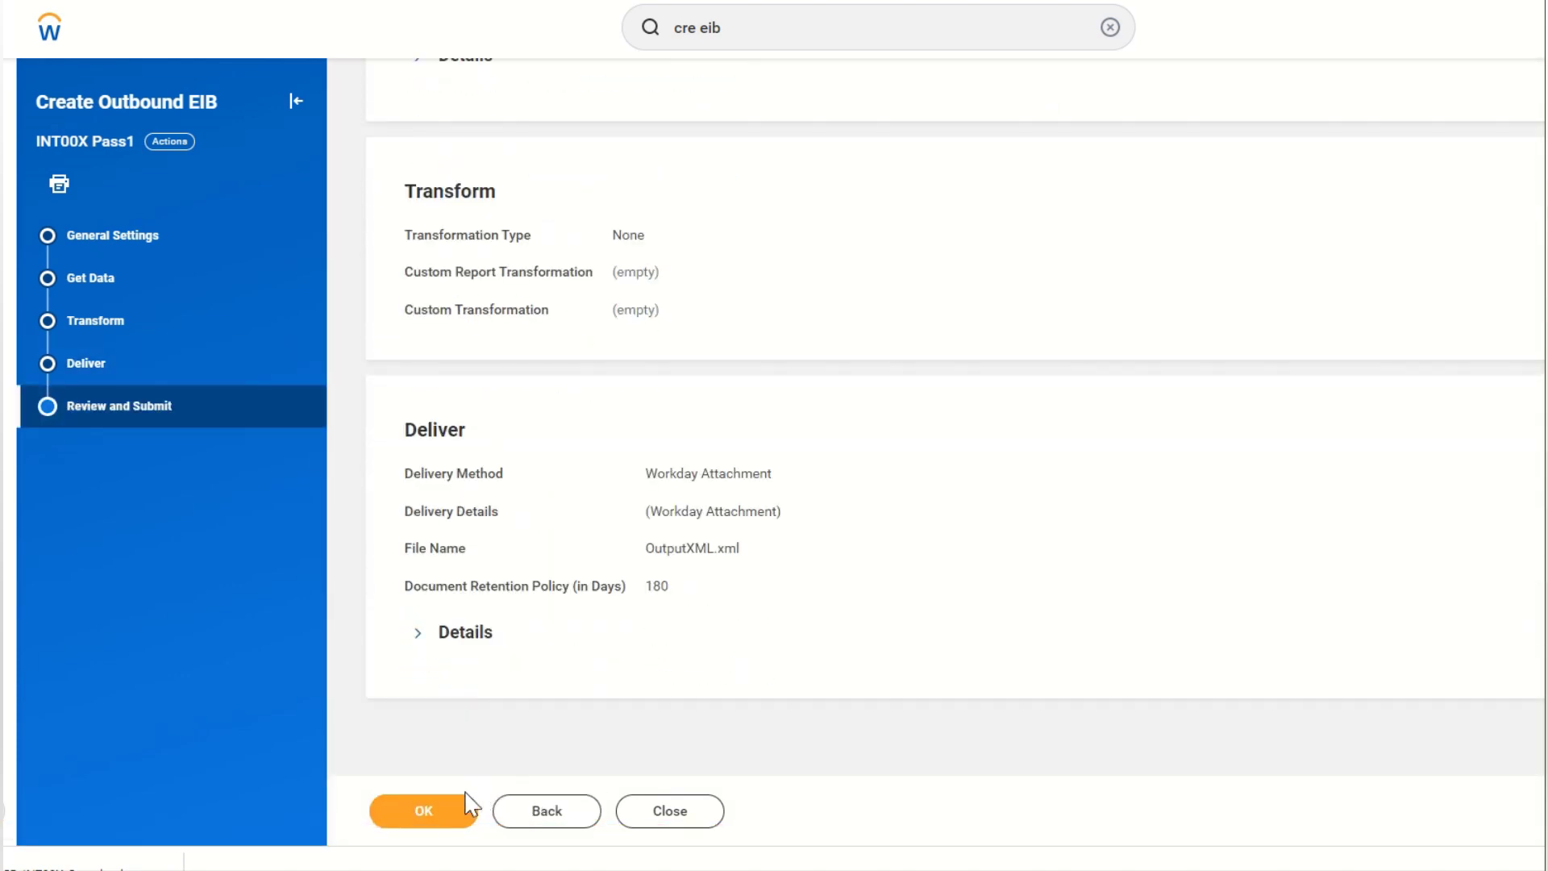
pyautogui.click(461, 804)
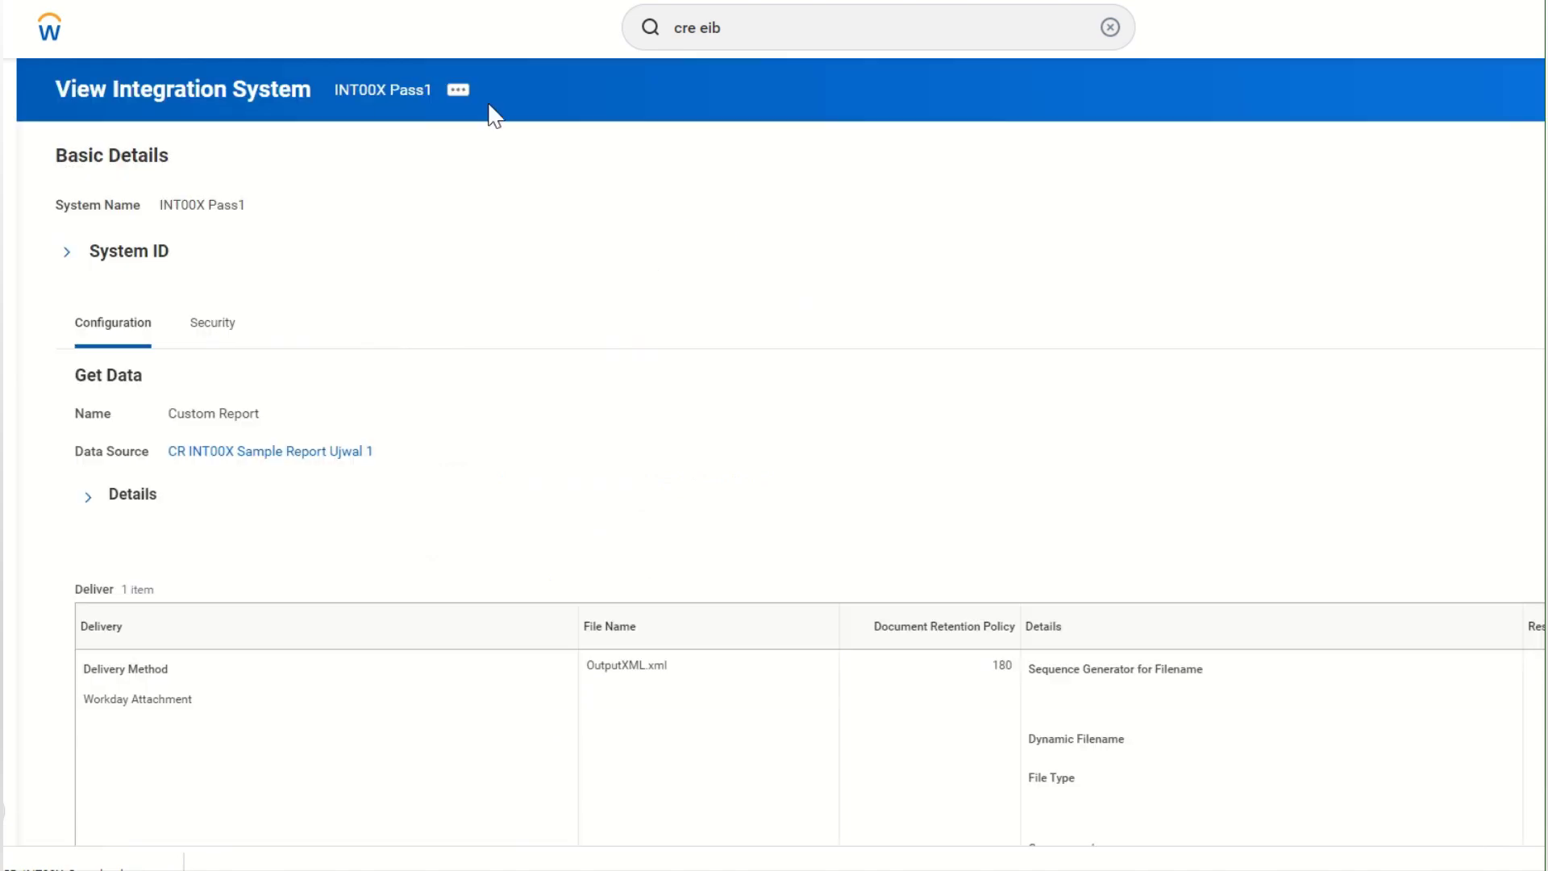
# Step: Create a new business process definition for INT00X Pass1 with the default effective date, without copying or linking an existing one
pyautogui.click(457, 90)
pyautogui.moveTo(510, 240)
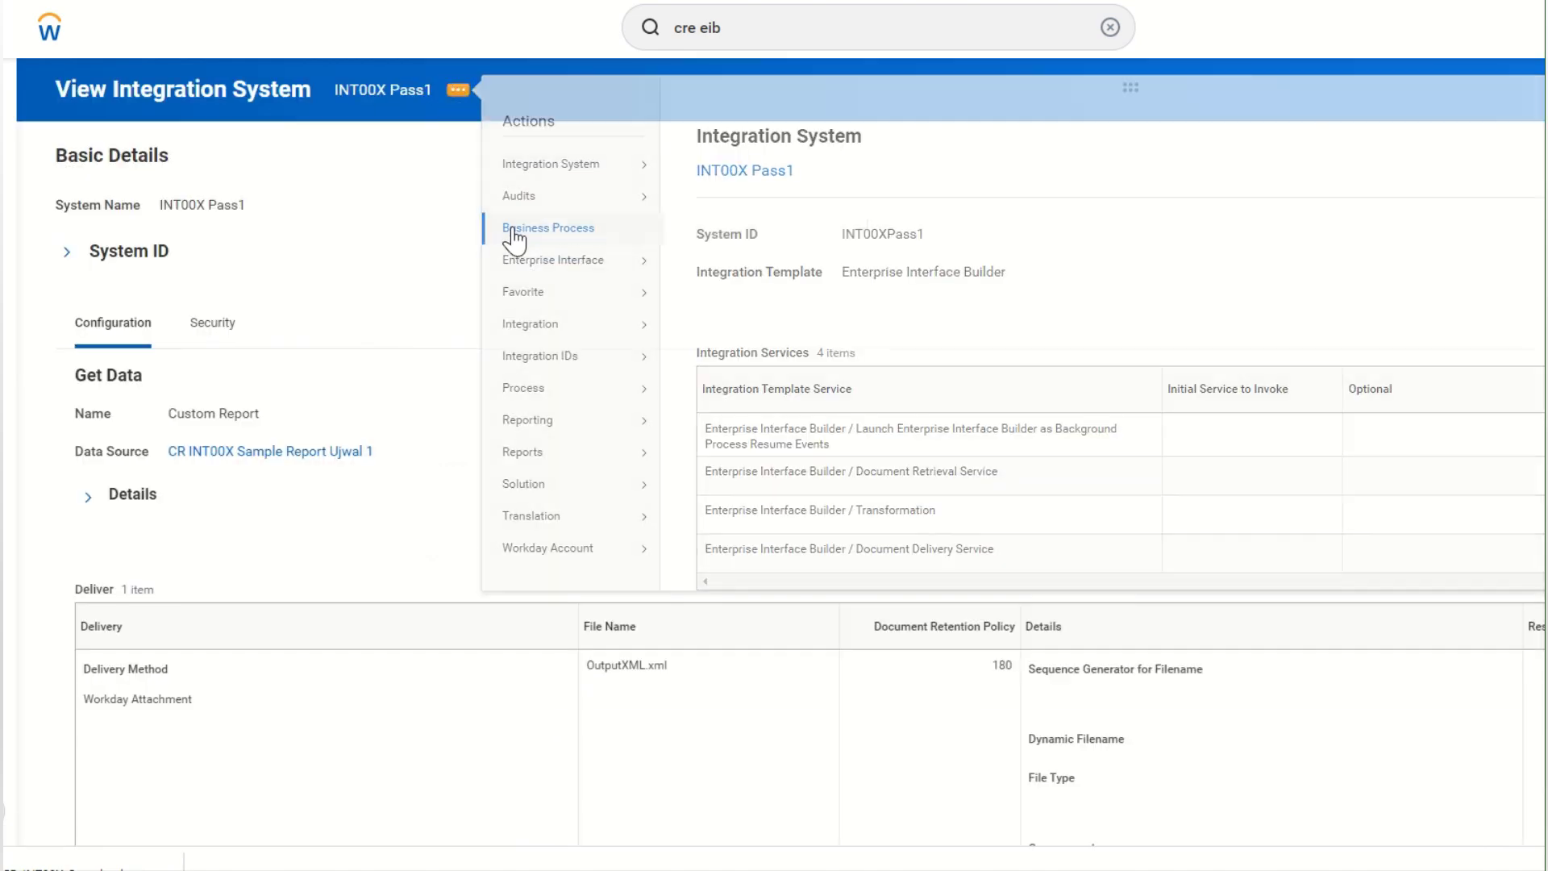
pyautogui.click(726, 230)
pyautogui.click(623, 692)
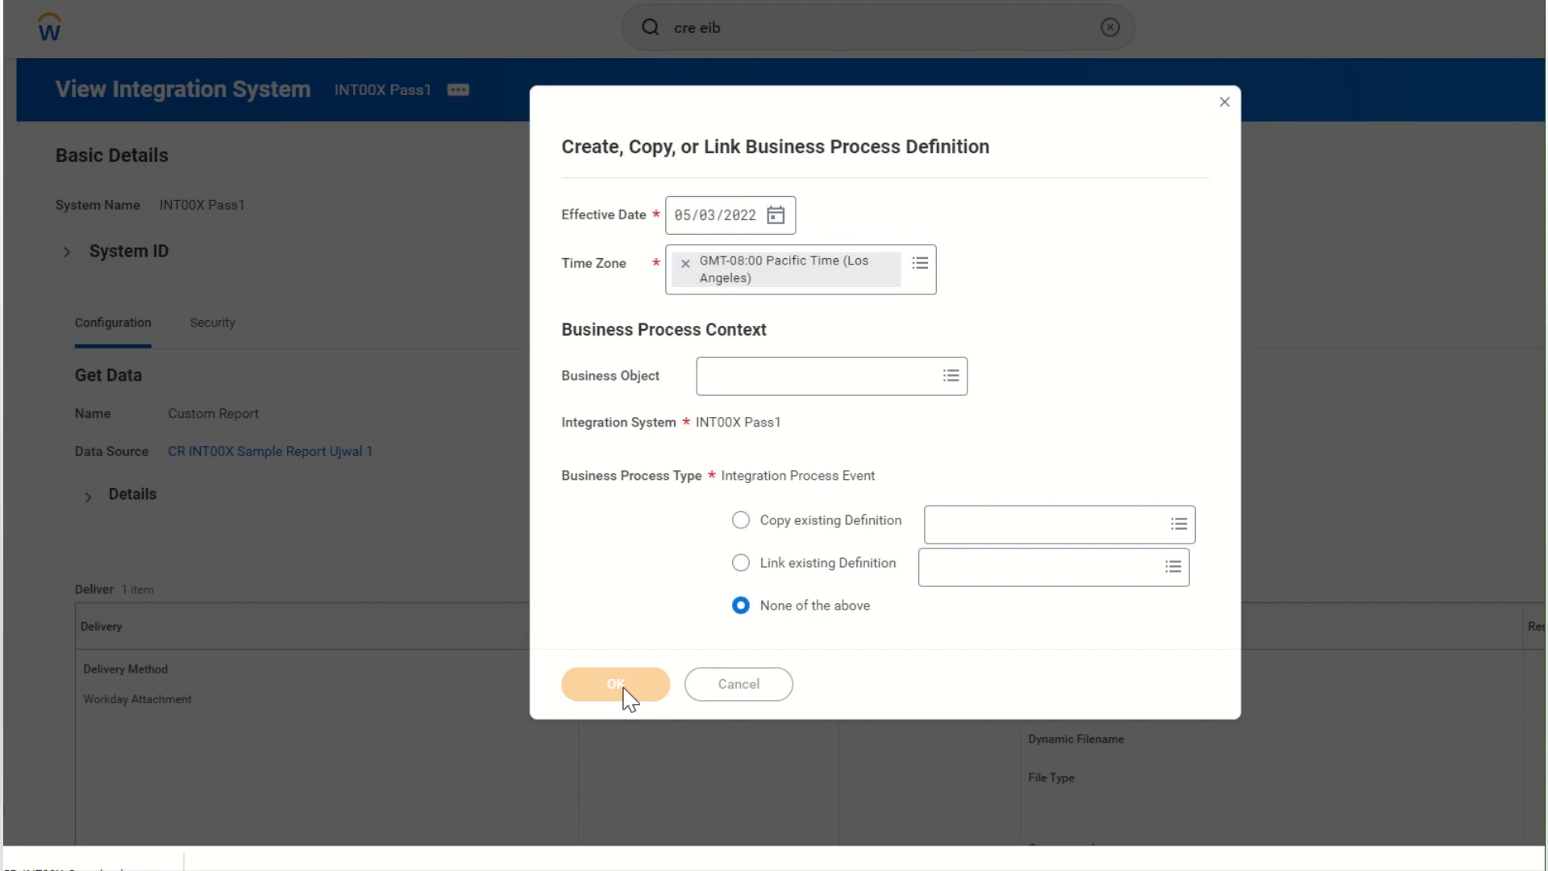
# Step: Add a step c of type Integration to the business process and save the definition
pyautogui.scroll(-2, 214, 511)
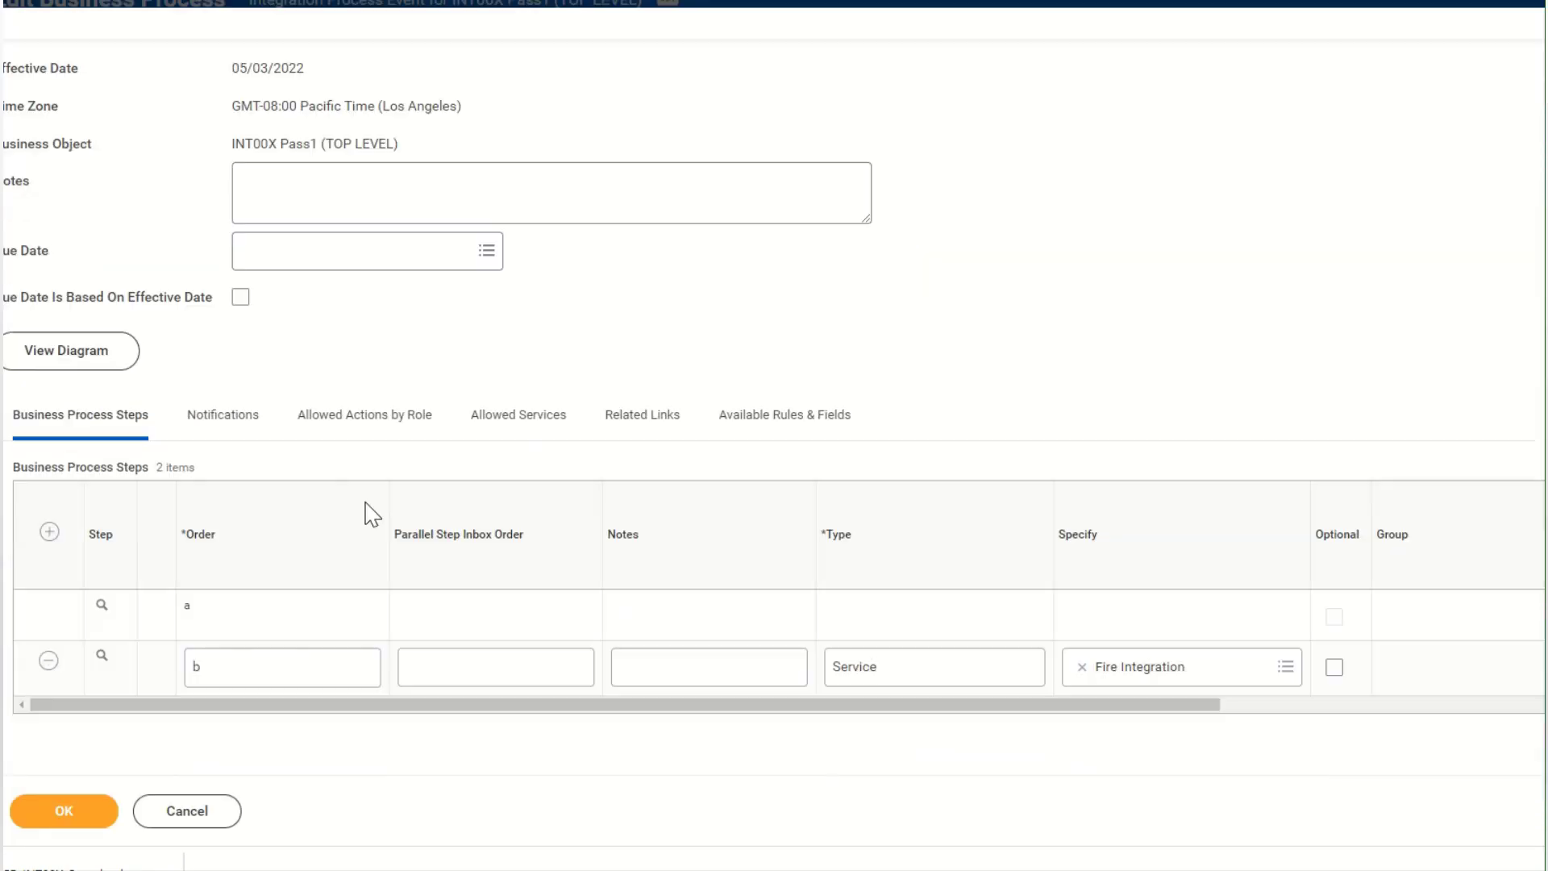
pyautogui.click(49, 524)
pyautogui.click(281, 620)
pyautogui.press('Tab')
pyautogui.press('Tab')
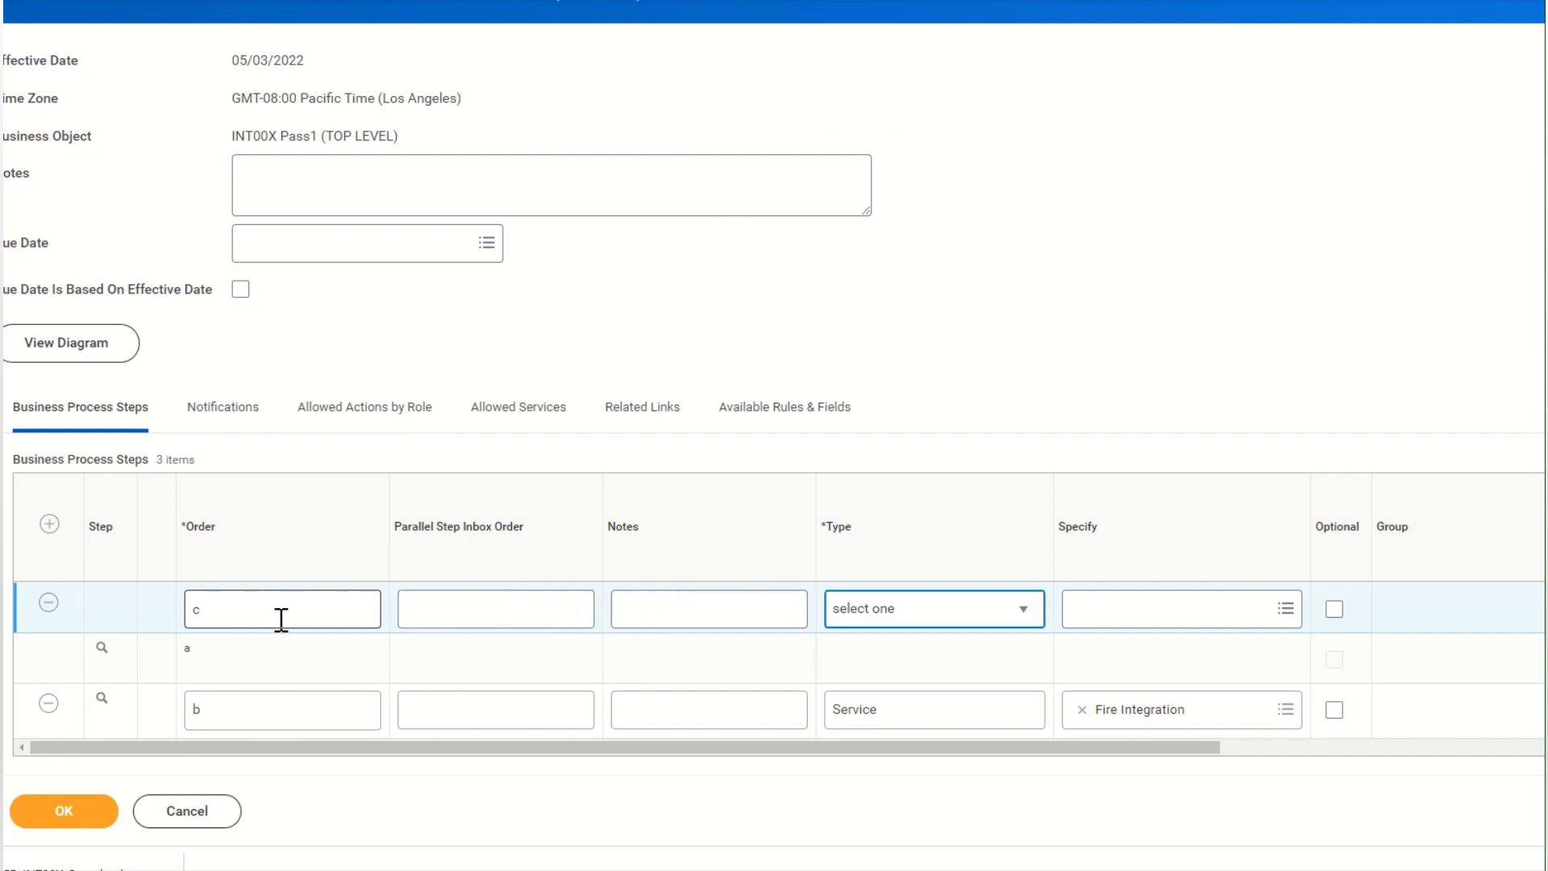
pyautogui.press('i')
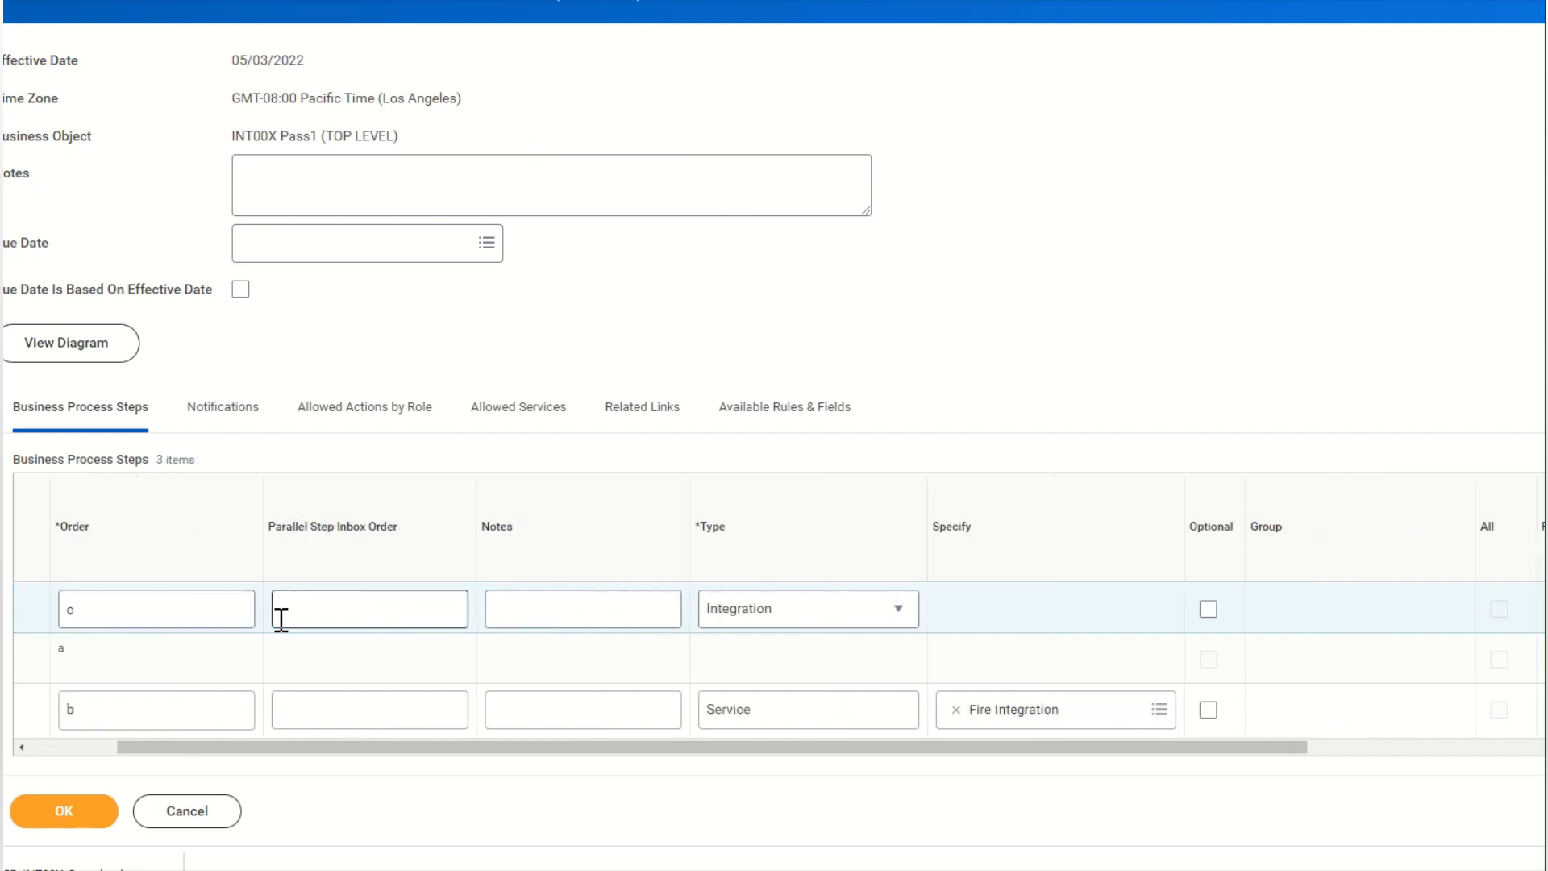
pyautogui.click(111, 818)
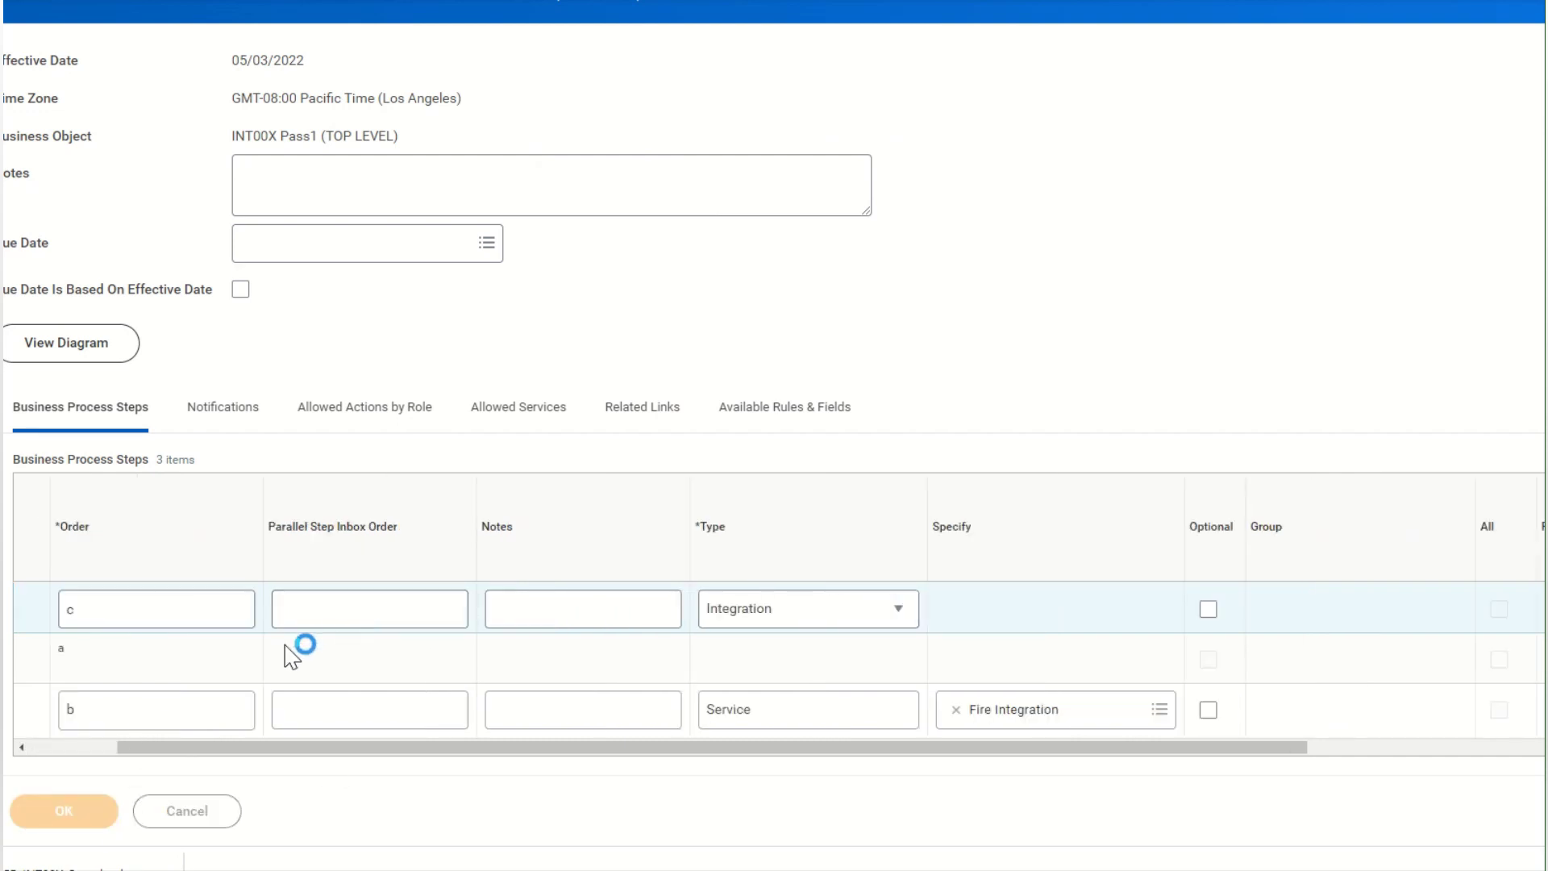
# Step: Configure integration step c to run the INT00X DT Pass1 integration, keep the static request name, and return to the business process definition
pyautogui.click(239, 637)
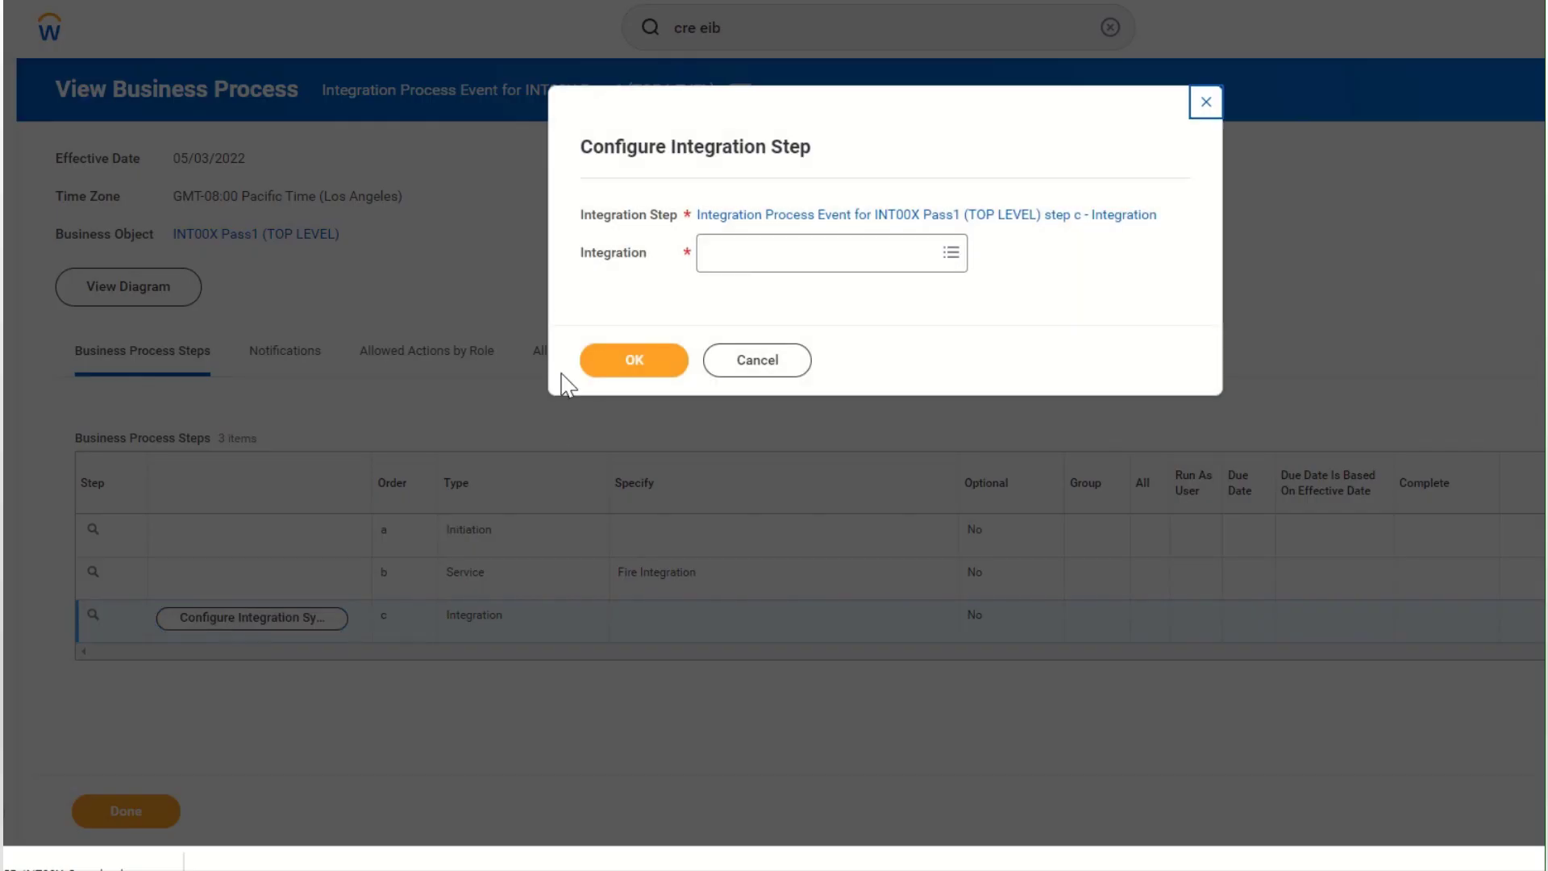
pyautogui.click(739, 254)
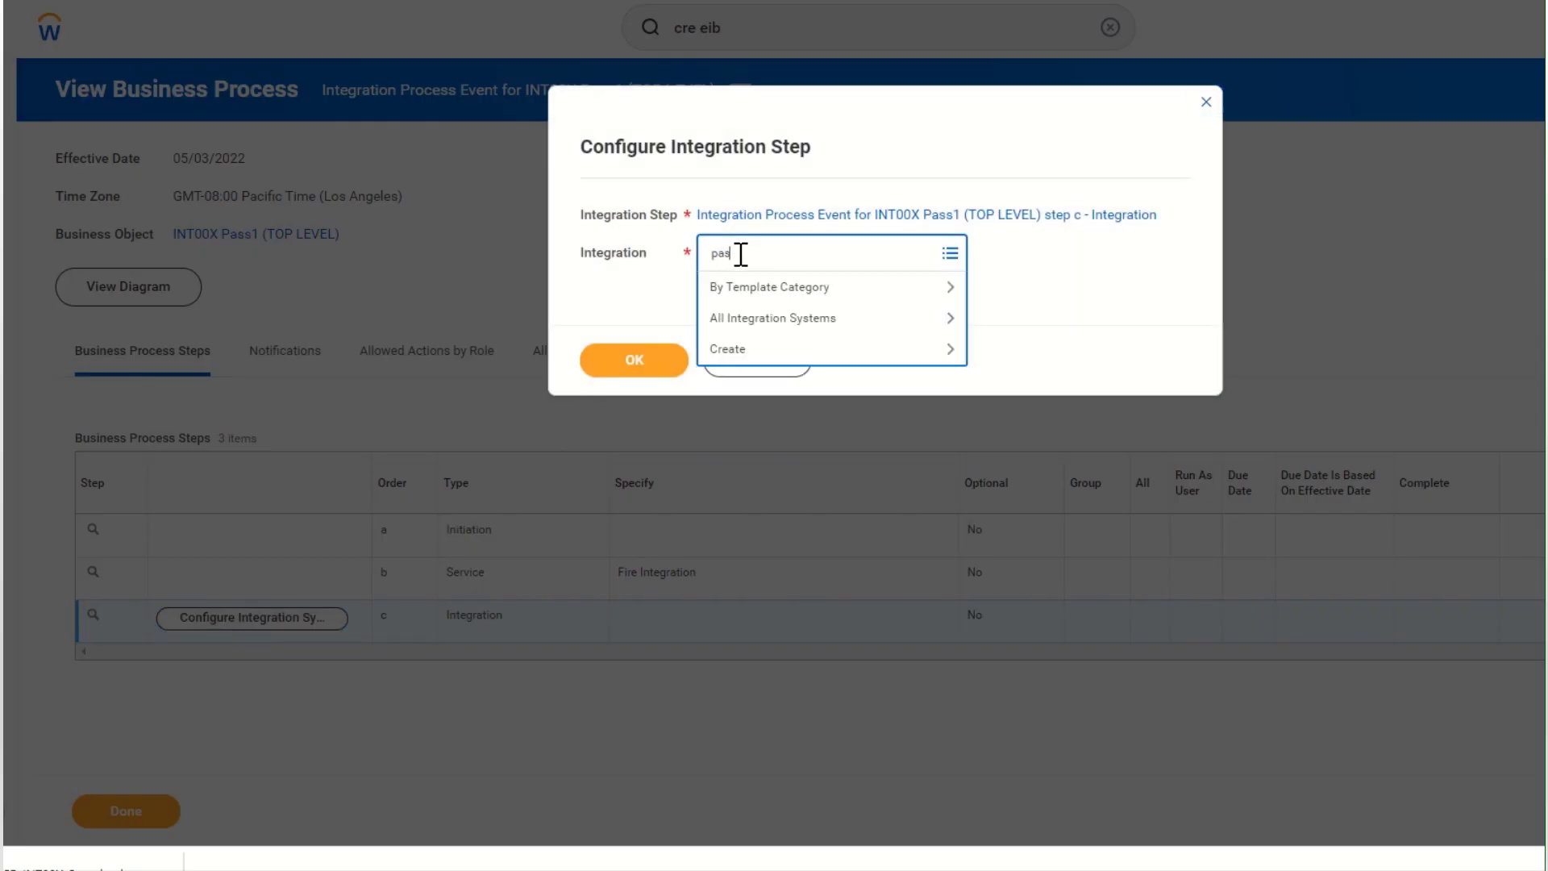
pyautogui.press('Return')
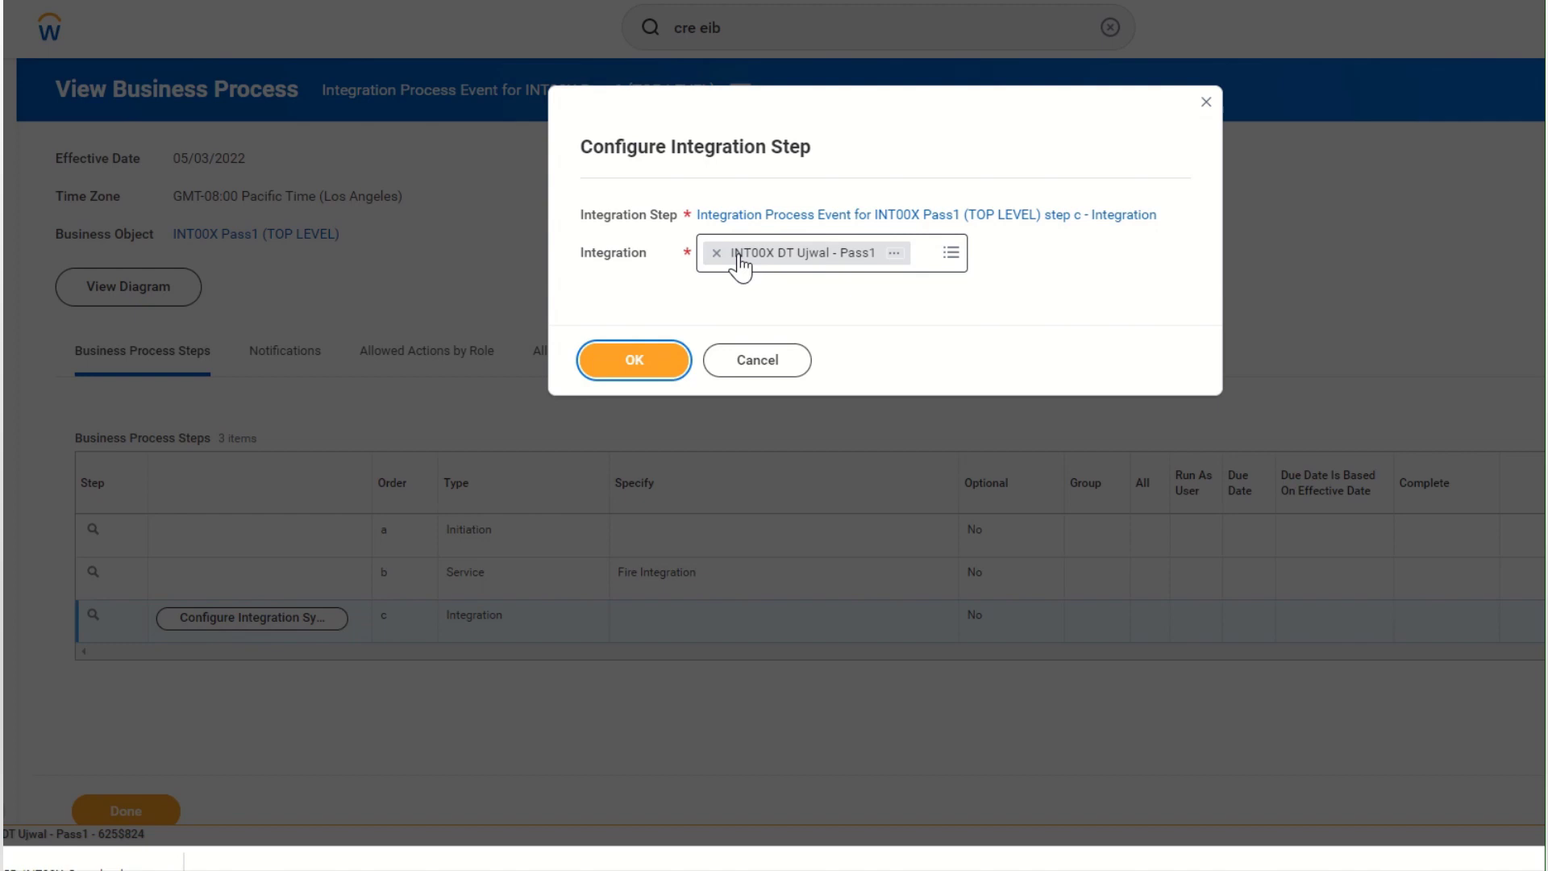
pyautogui.press('Return')
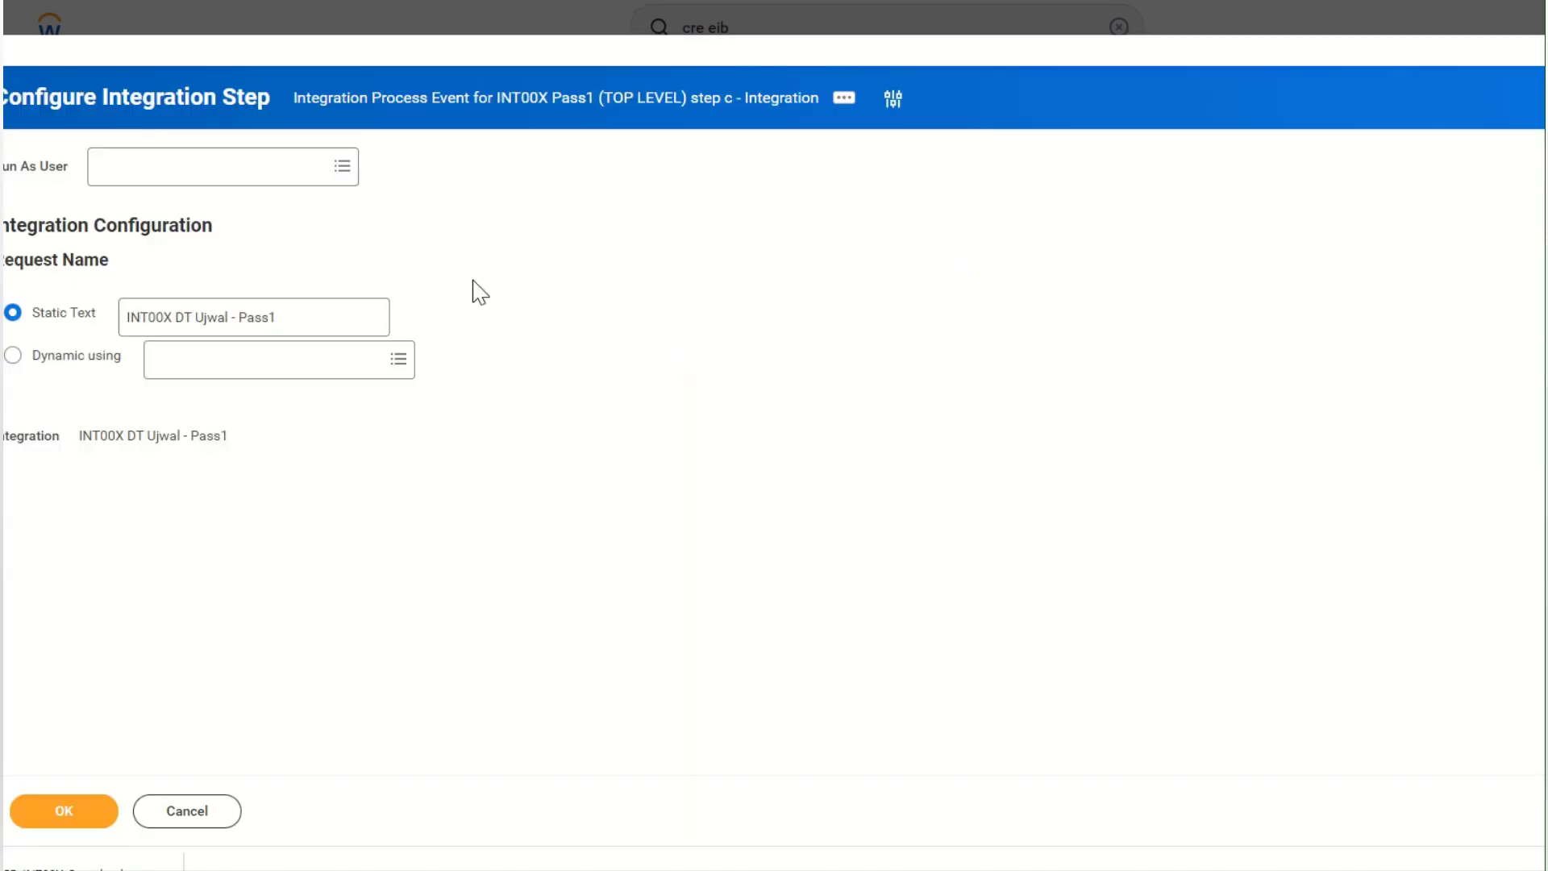
pyautogui.press('Return')
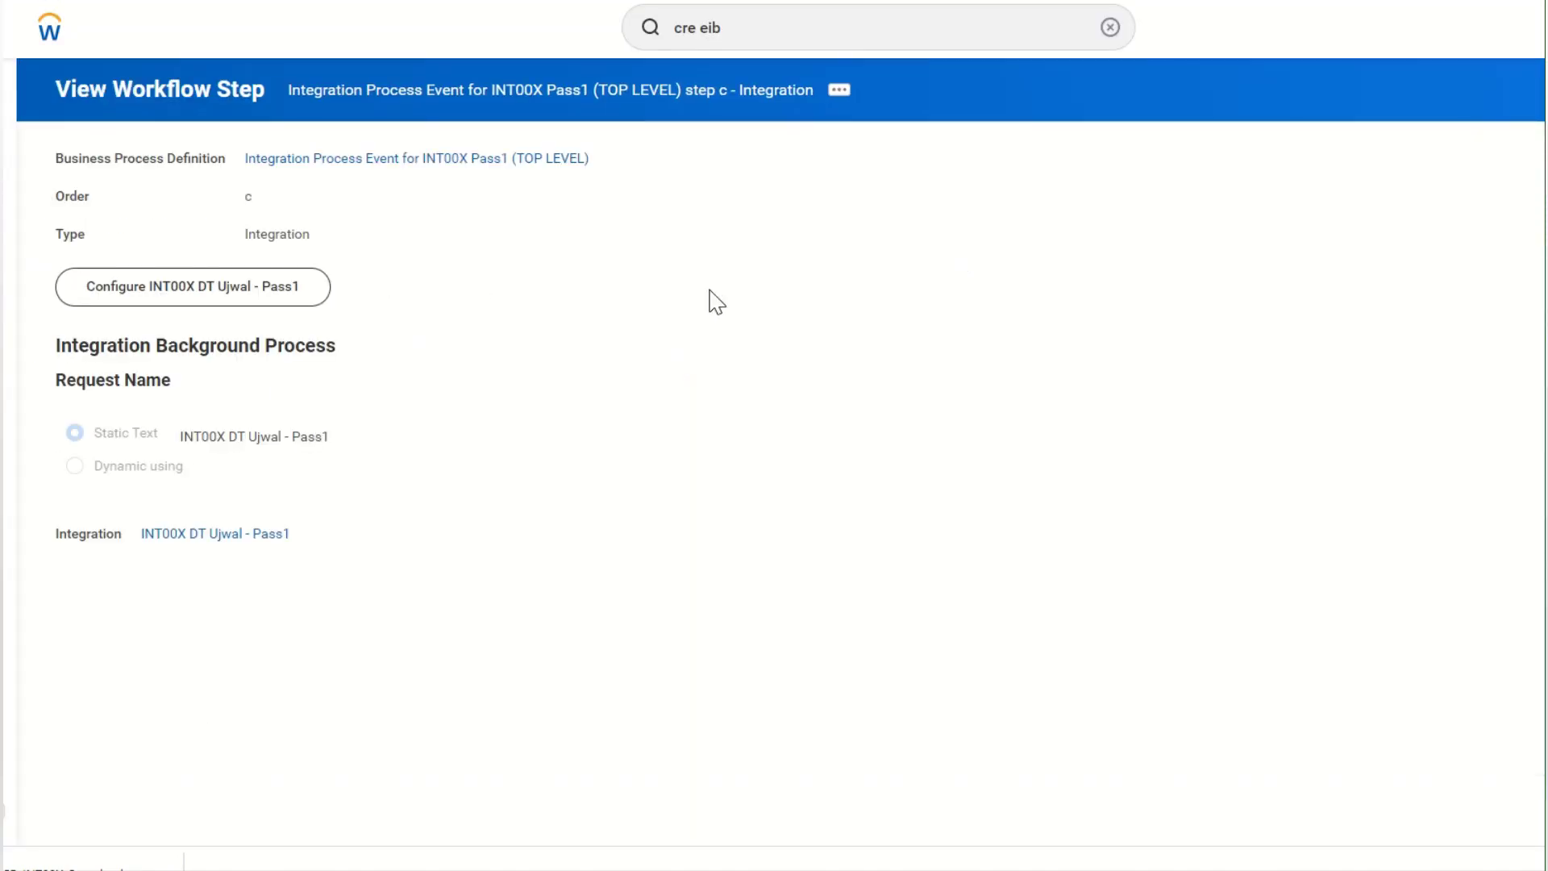
pyautogui.click(513, 165)
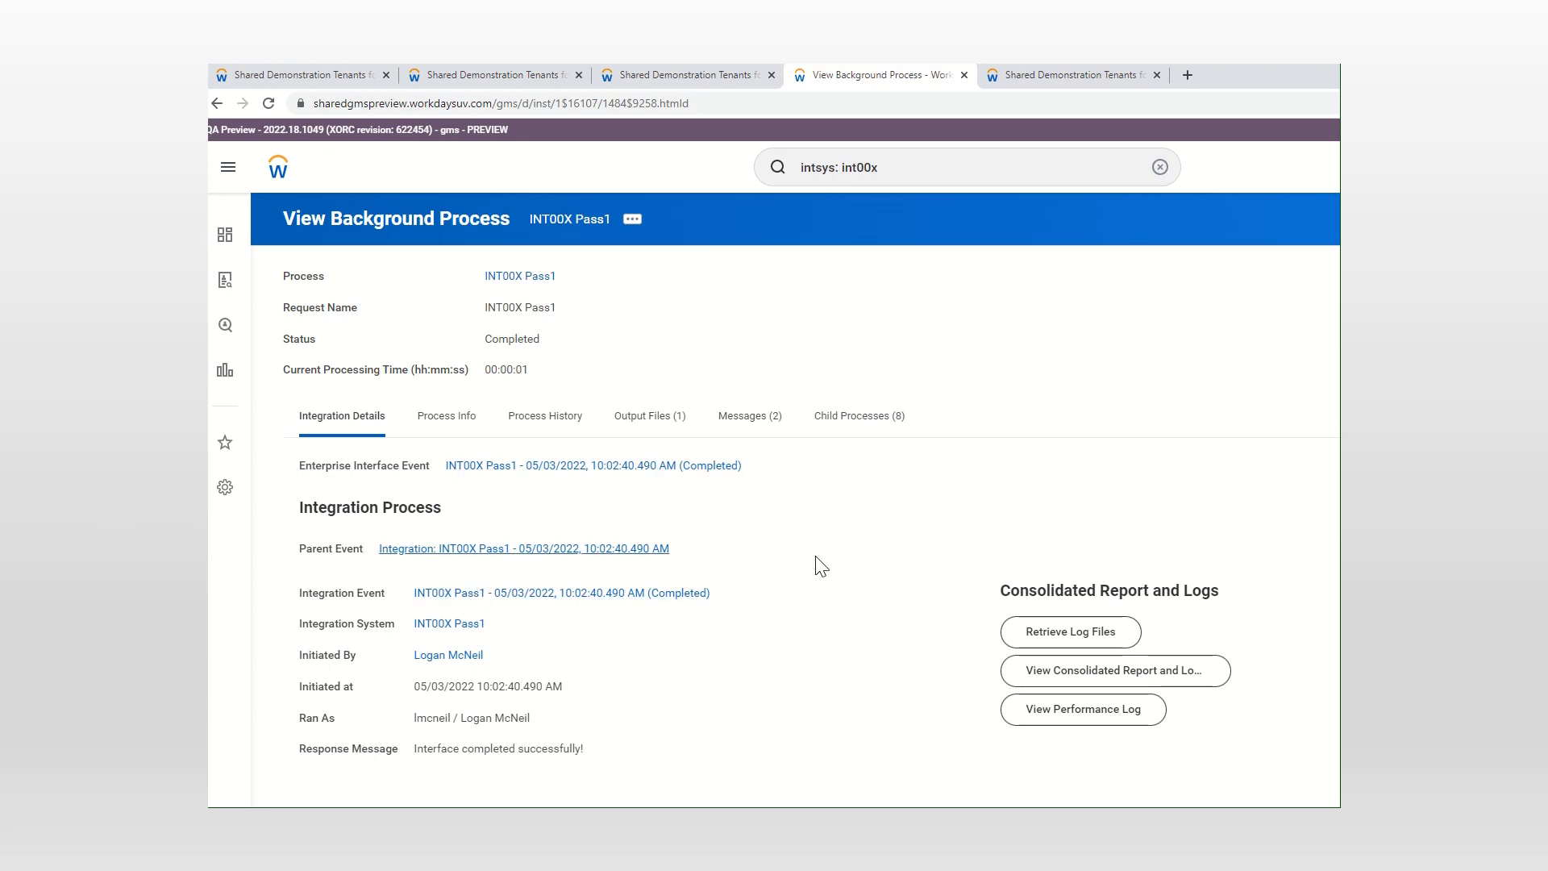
# Step: Download default_output_filename from the integration event's documents and open default_output_filename (3).txt from the Downloads folder in Notepad++
pyautogui.scroll(-10, 828, 565)
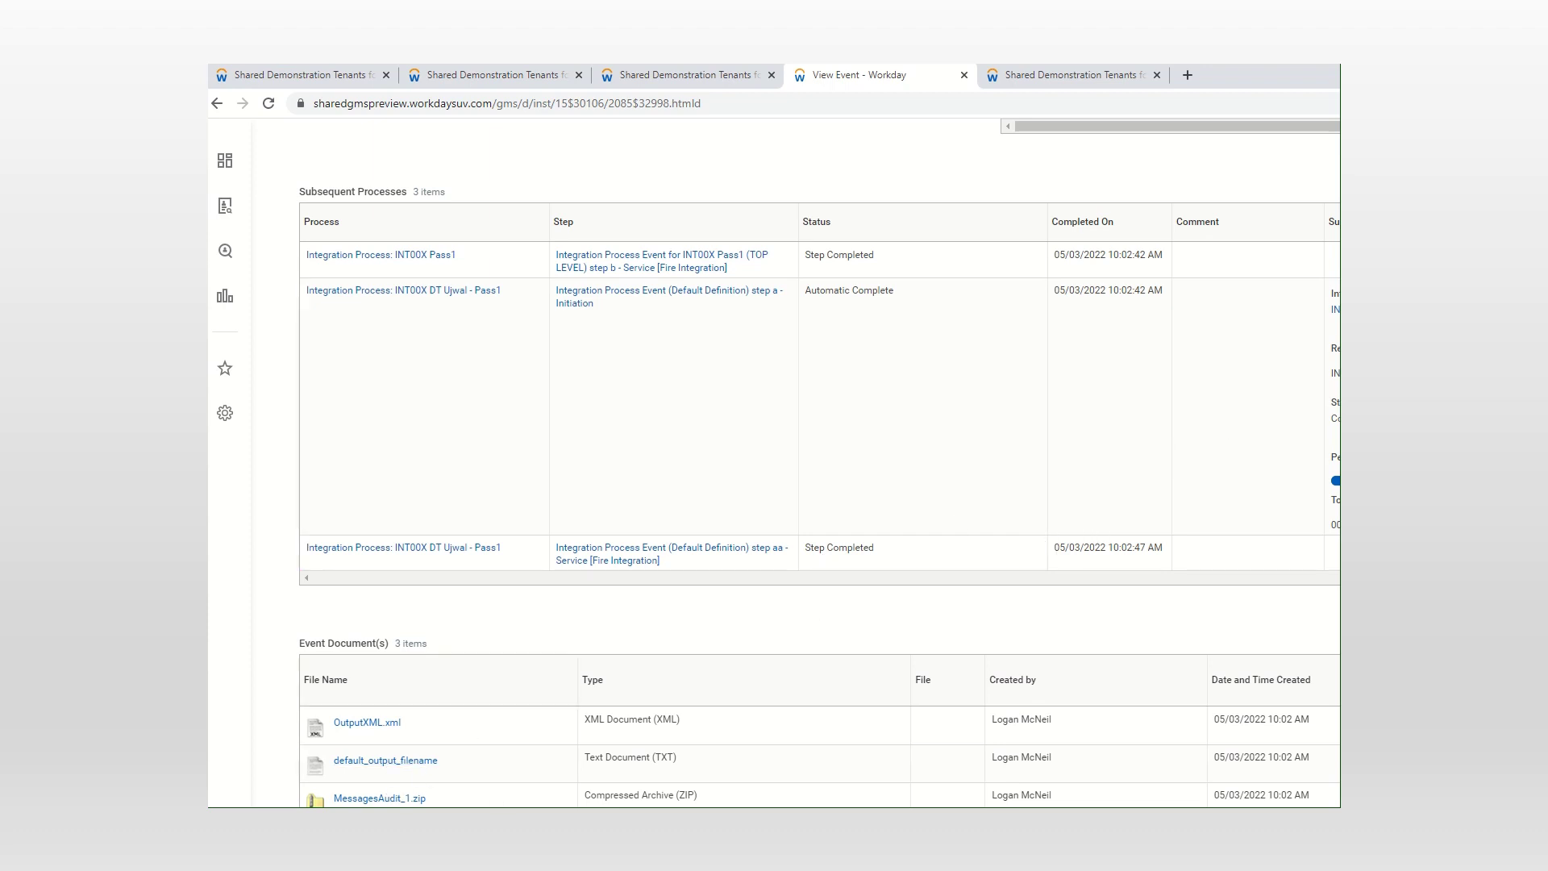
pyautogui.click(386, 761)
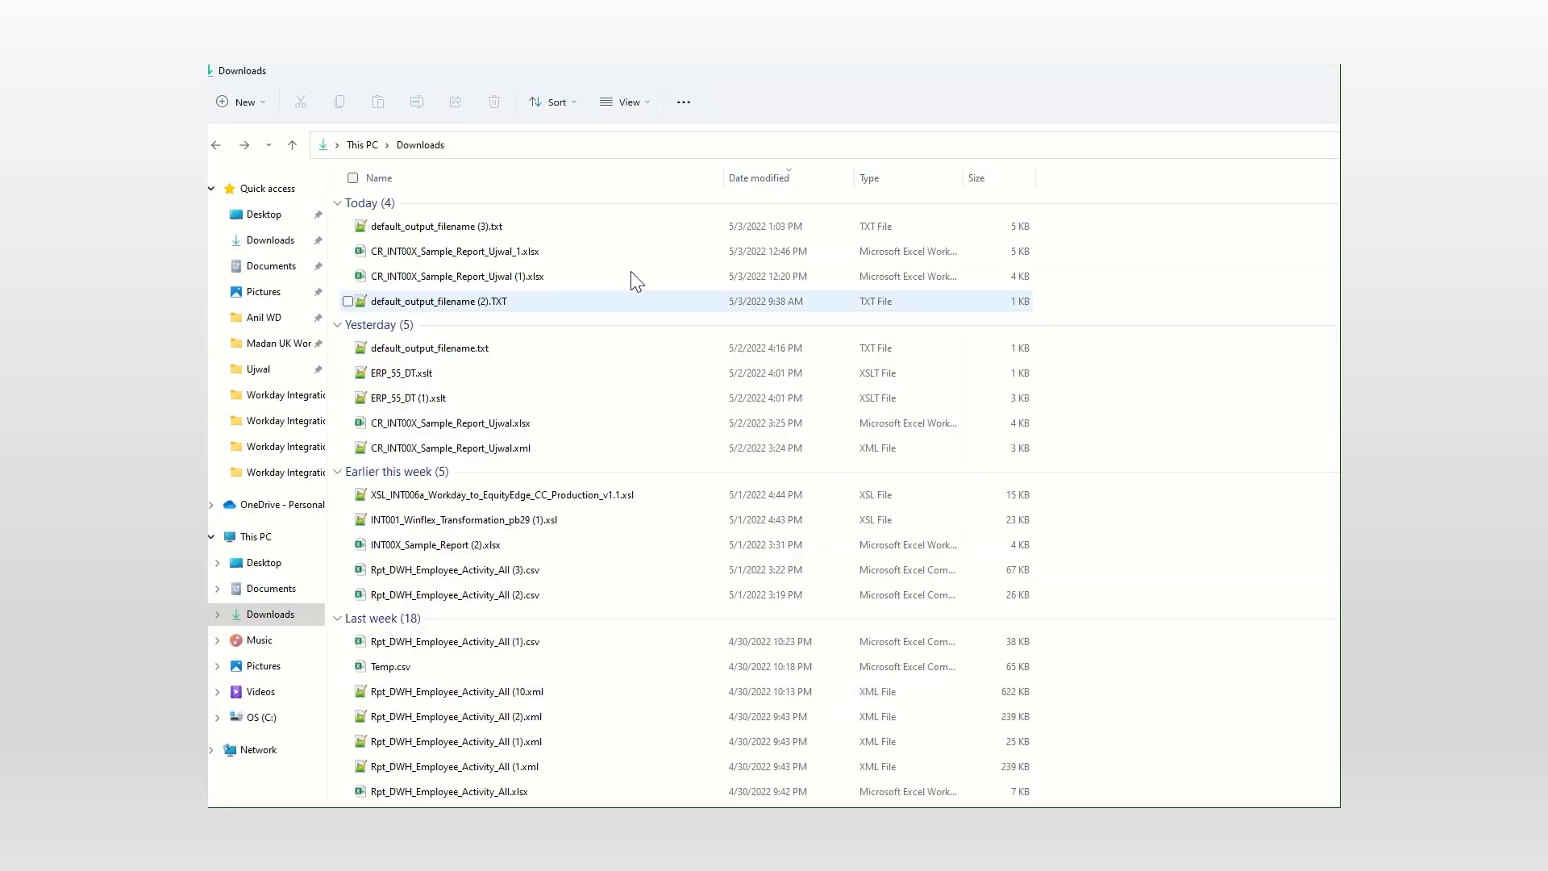
pyautogui.click(465, 226)
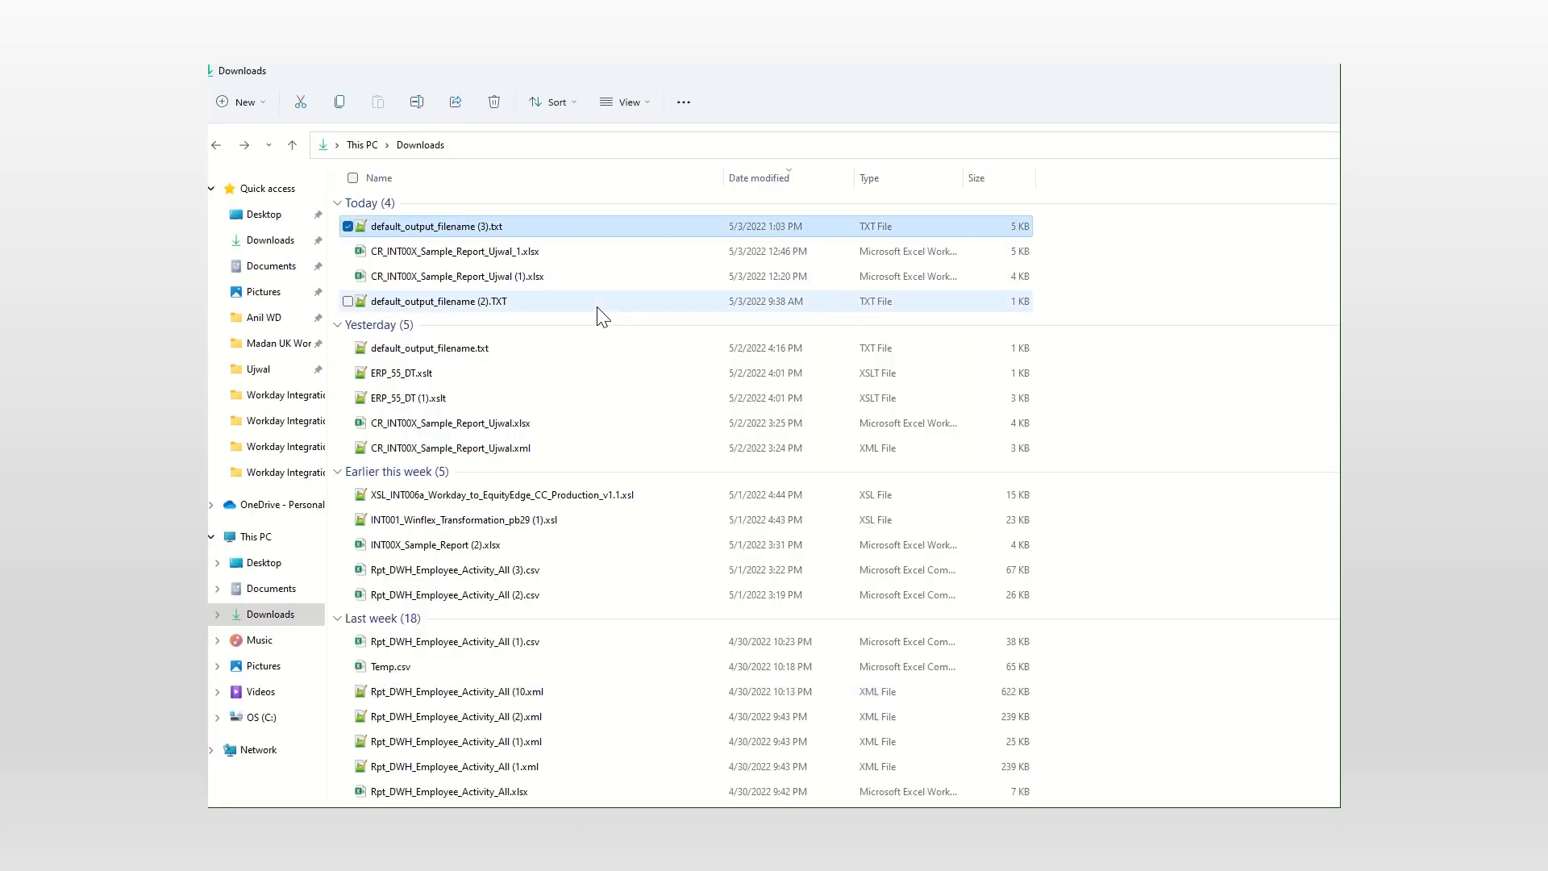
pyautogui.press('Return')
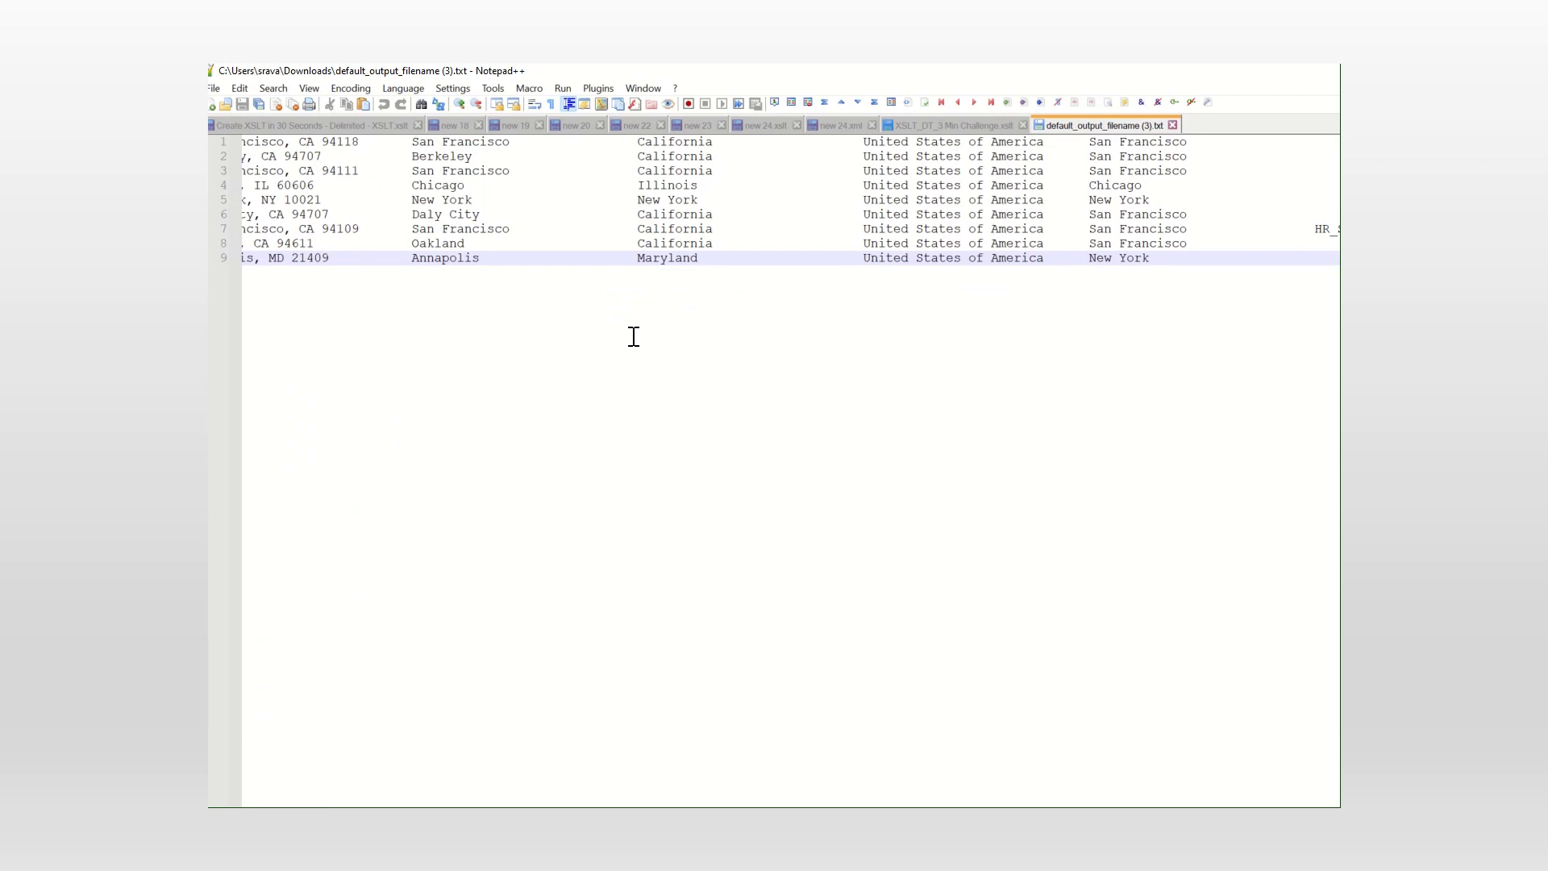
# Step: Examine the fixed-width column layout across the full width of the records in the output text file
pyautogui.hscroll(-15, 791, 201)
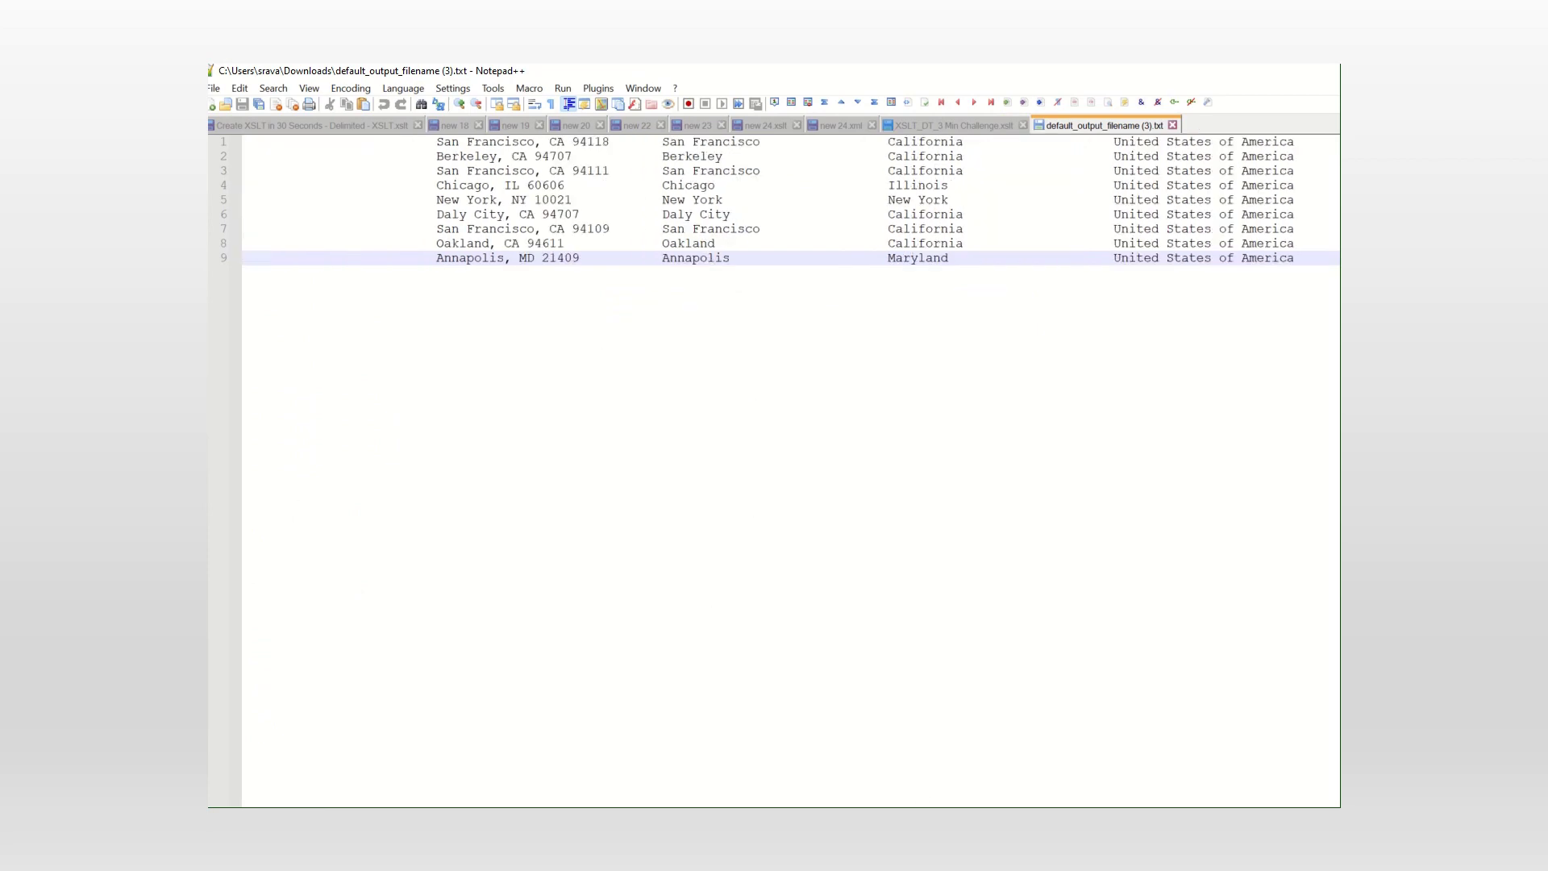
pyautogui.hscroll(12, 791, 201)
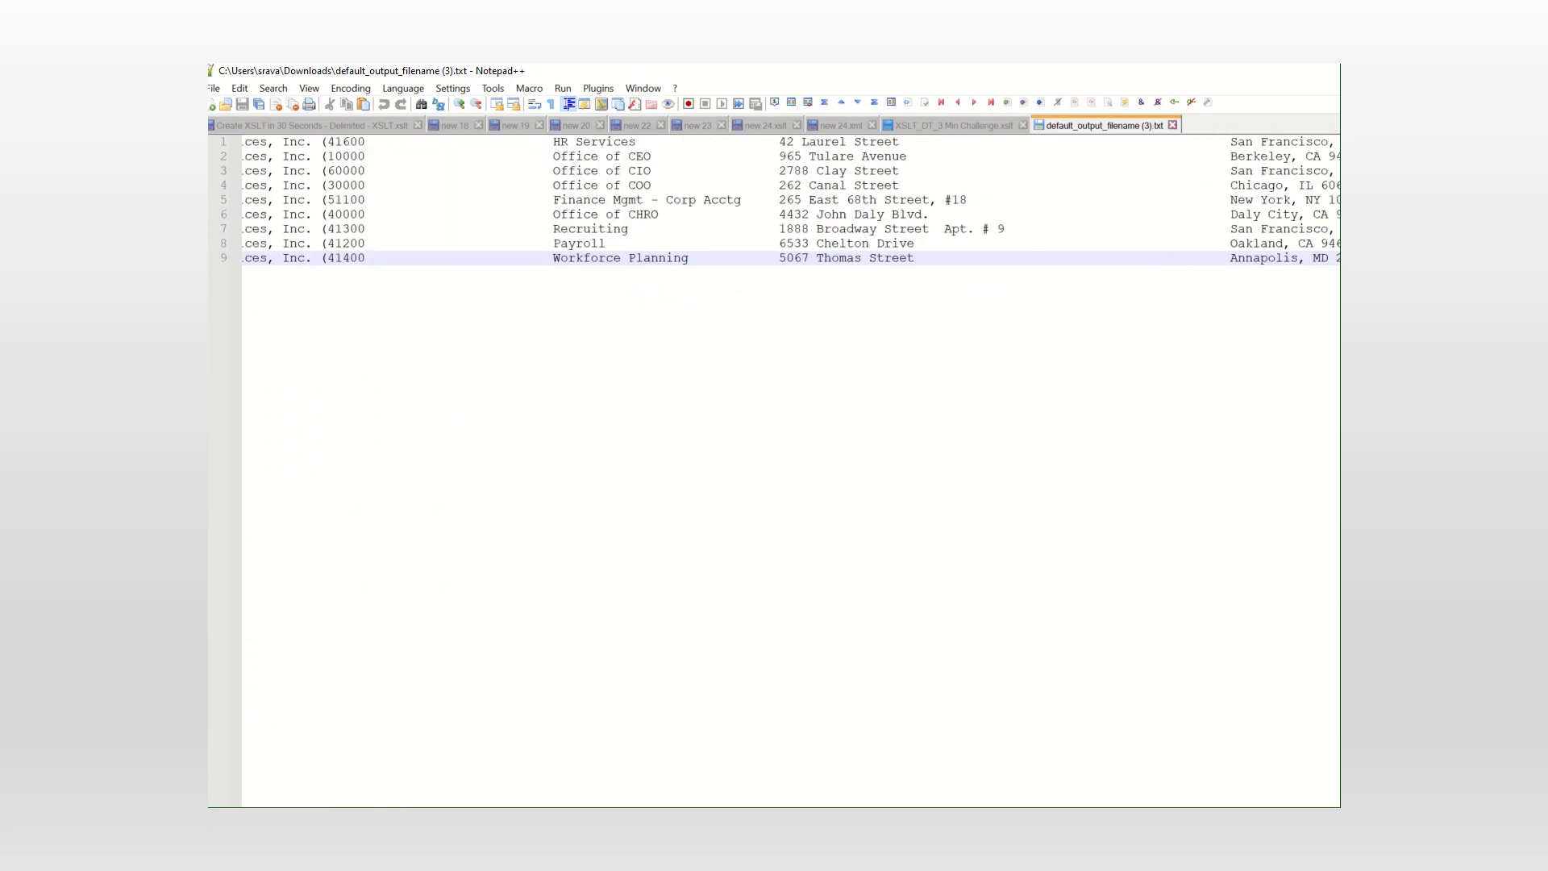
pyautogui.hscroll(-3, 623, 503)
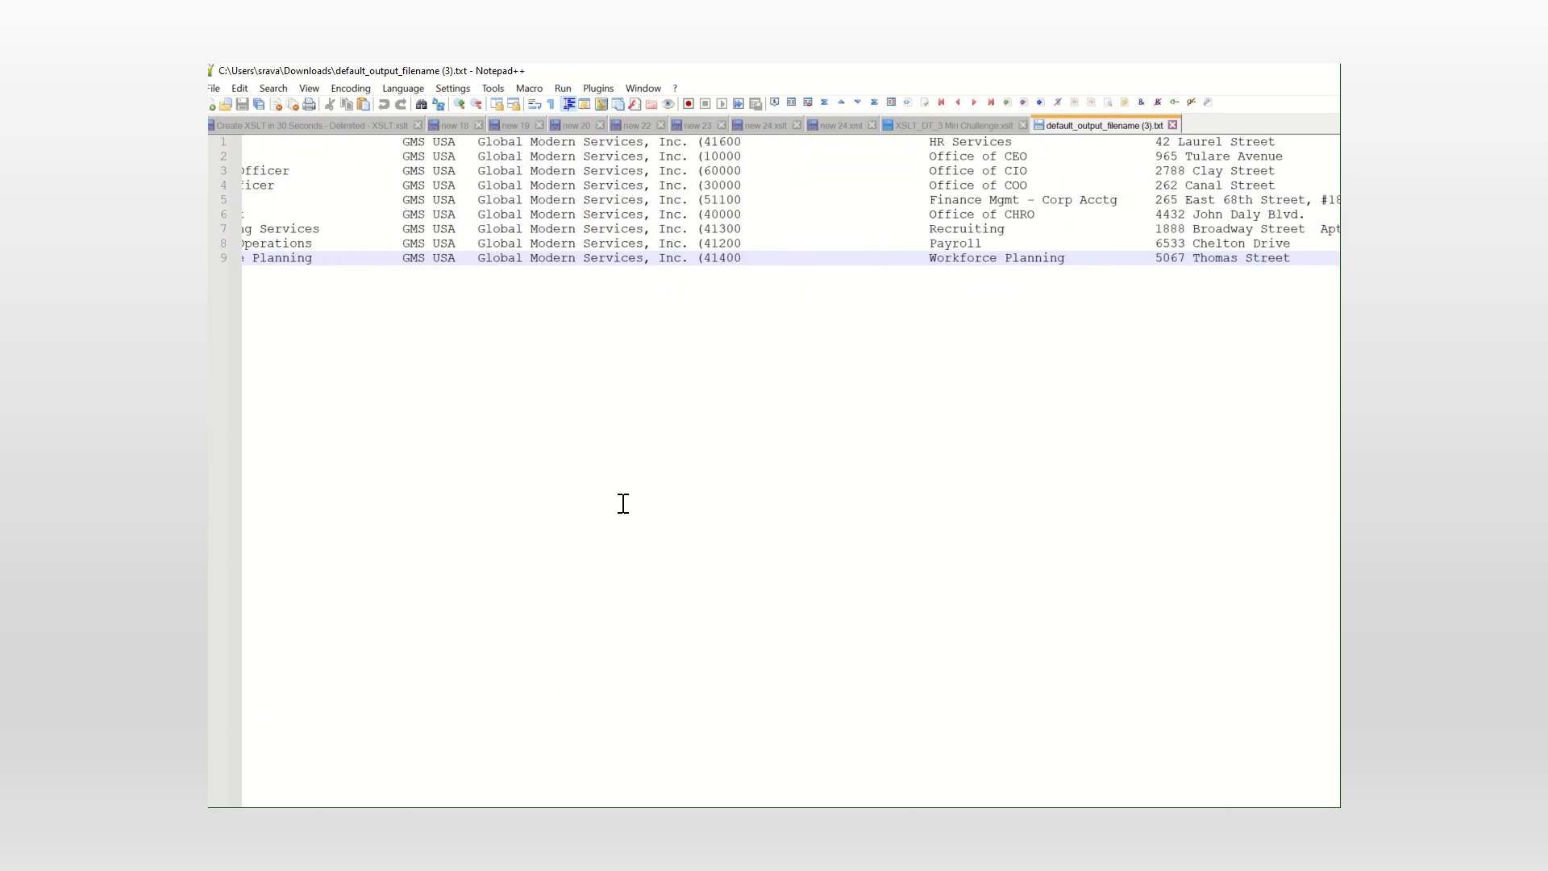
pyautogui.hscroll(5, 691, 380)
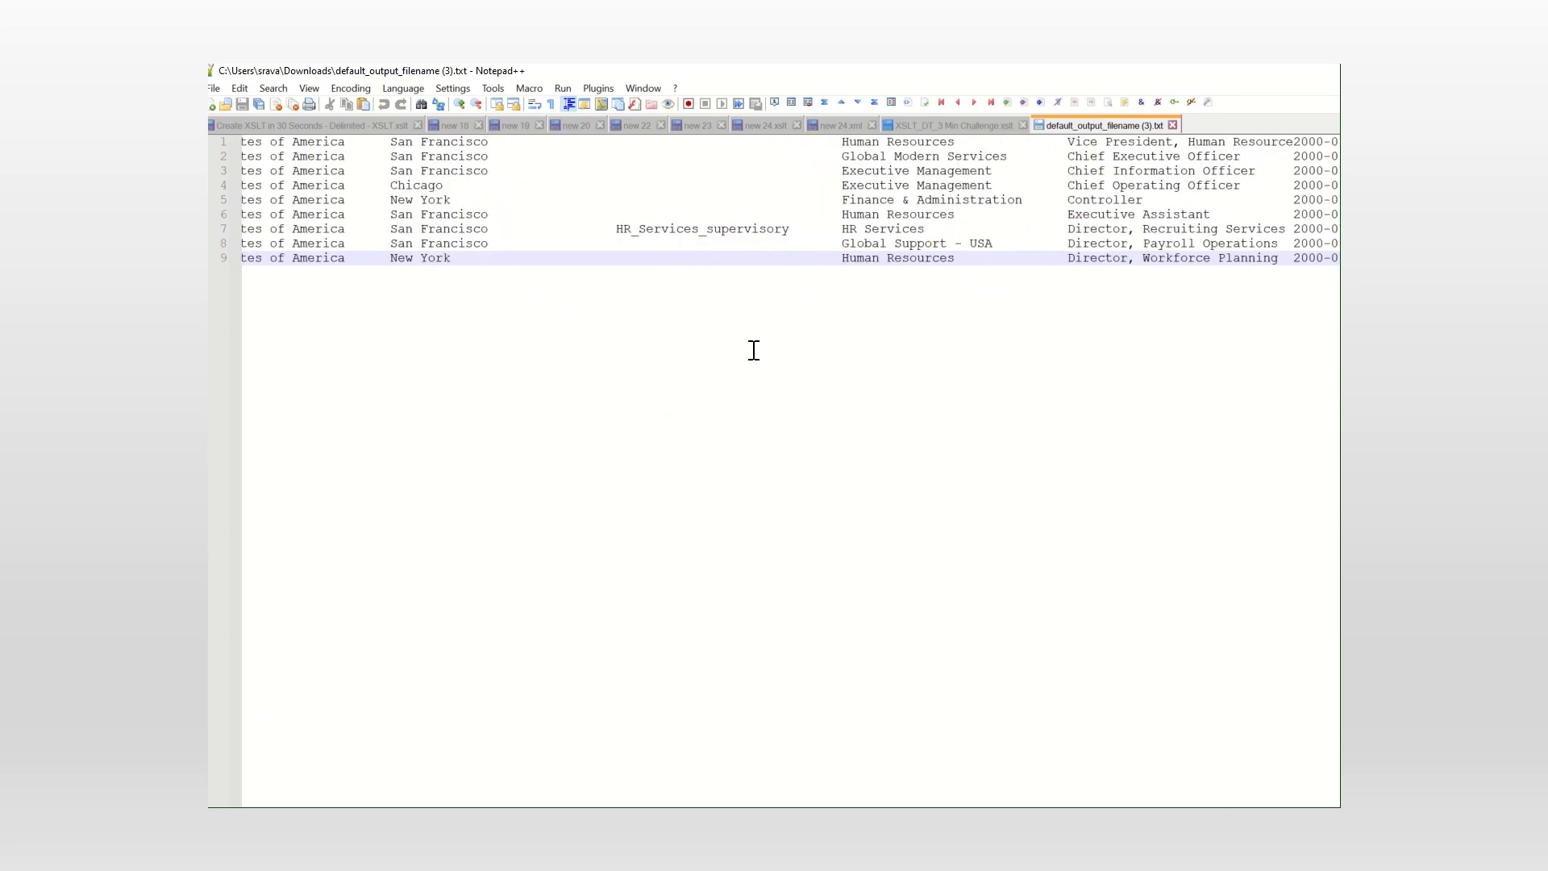